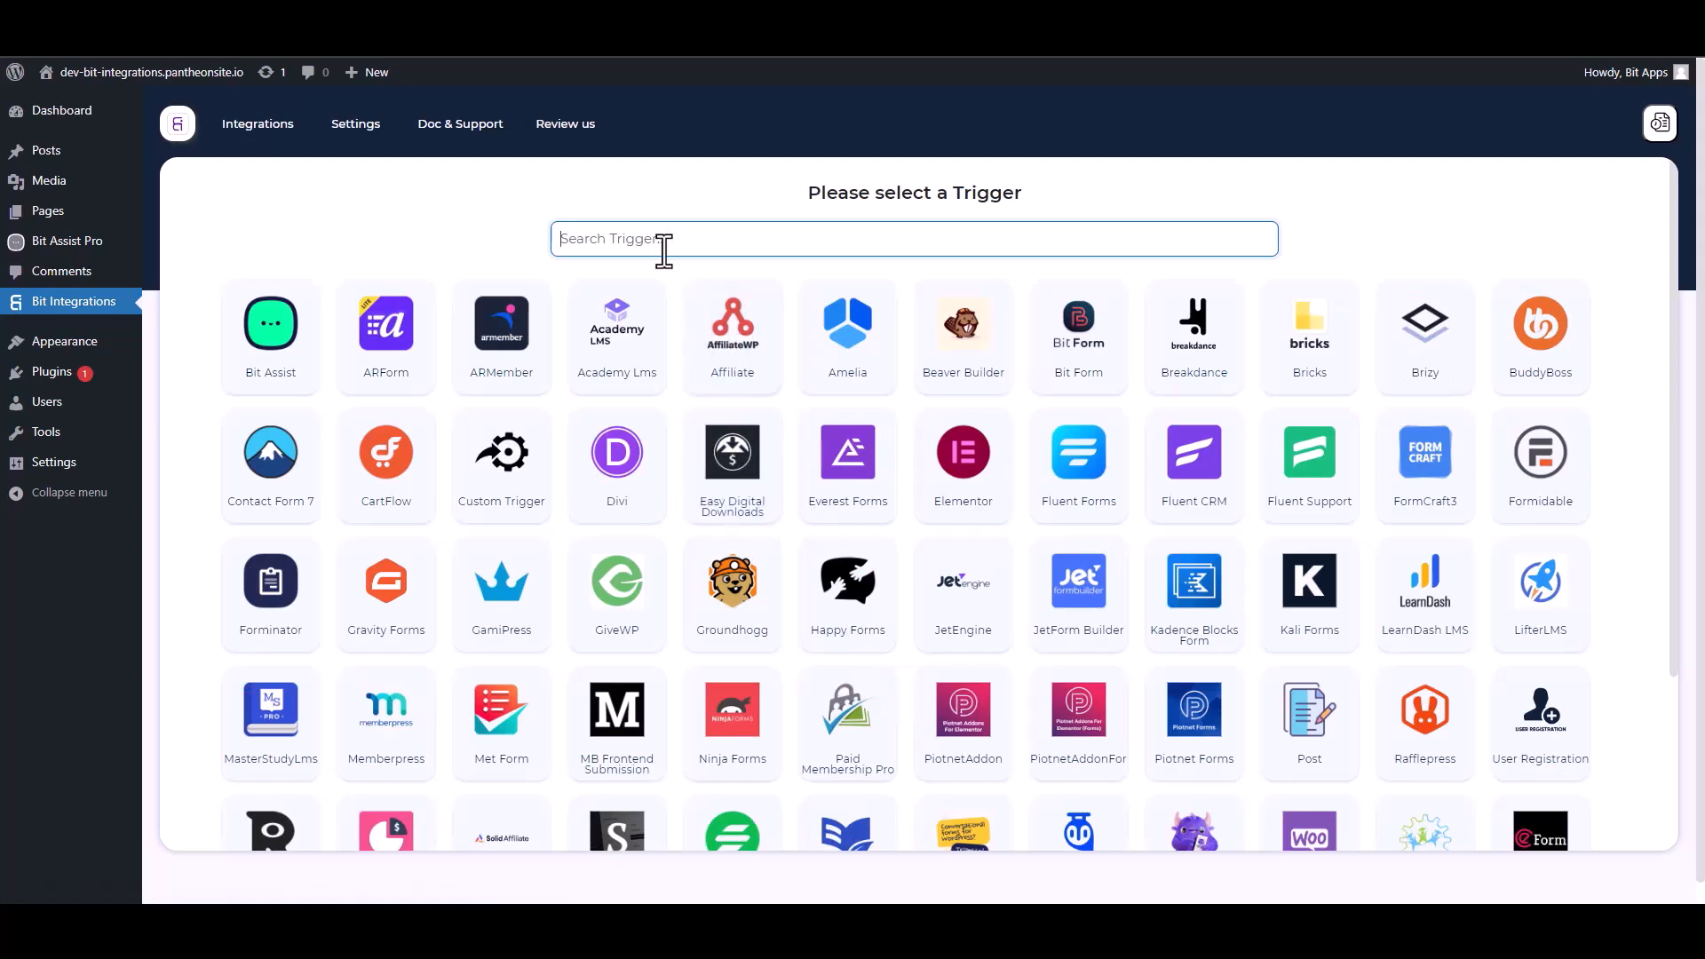
Select Bit Assist as the trigger, copy its webhook URL and start fetching test data
click(282, 360)
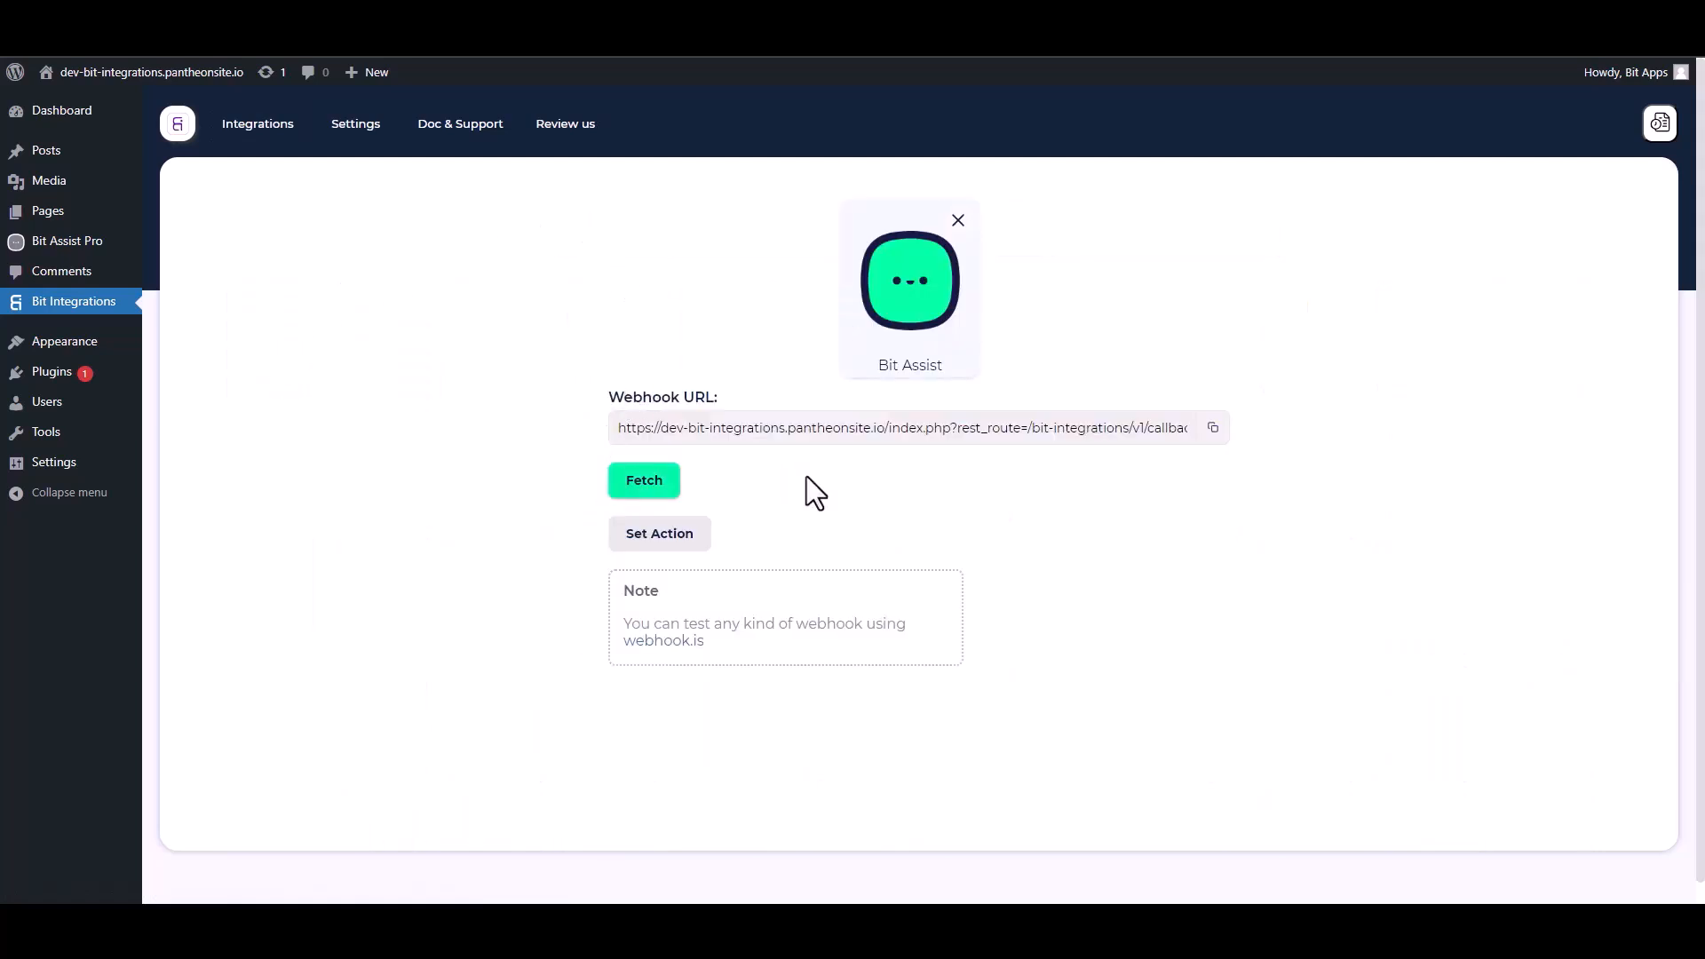
click(1215, 429)
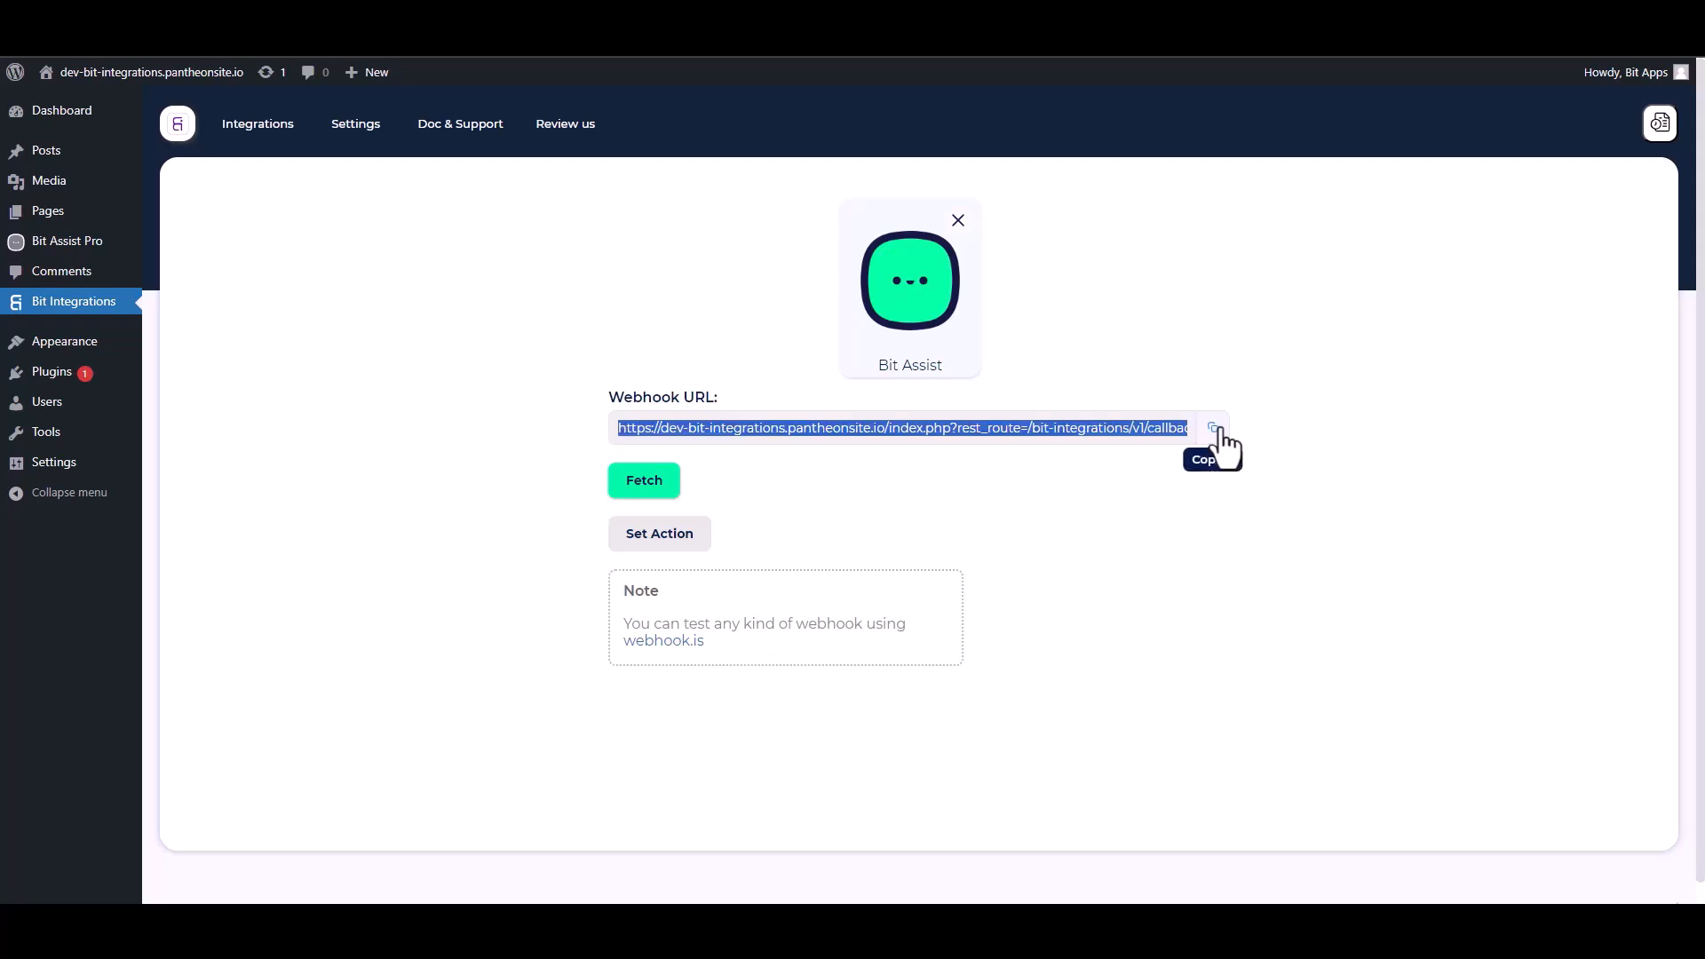
click(664, 491)
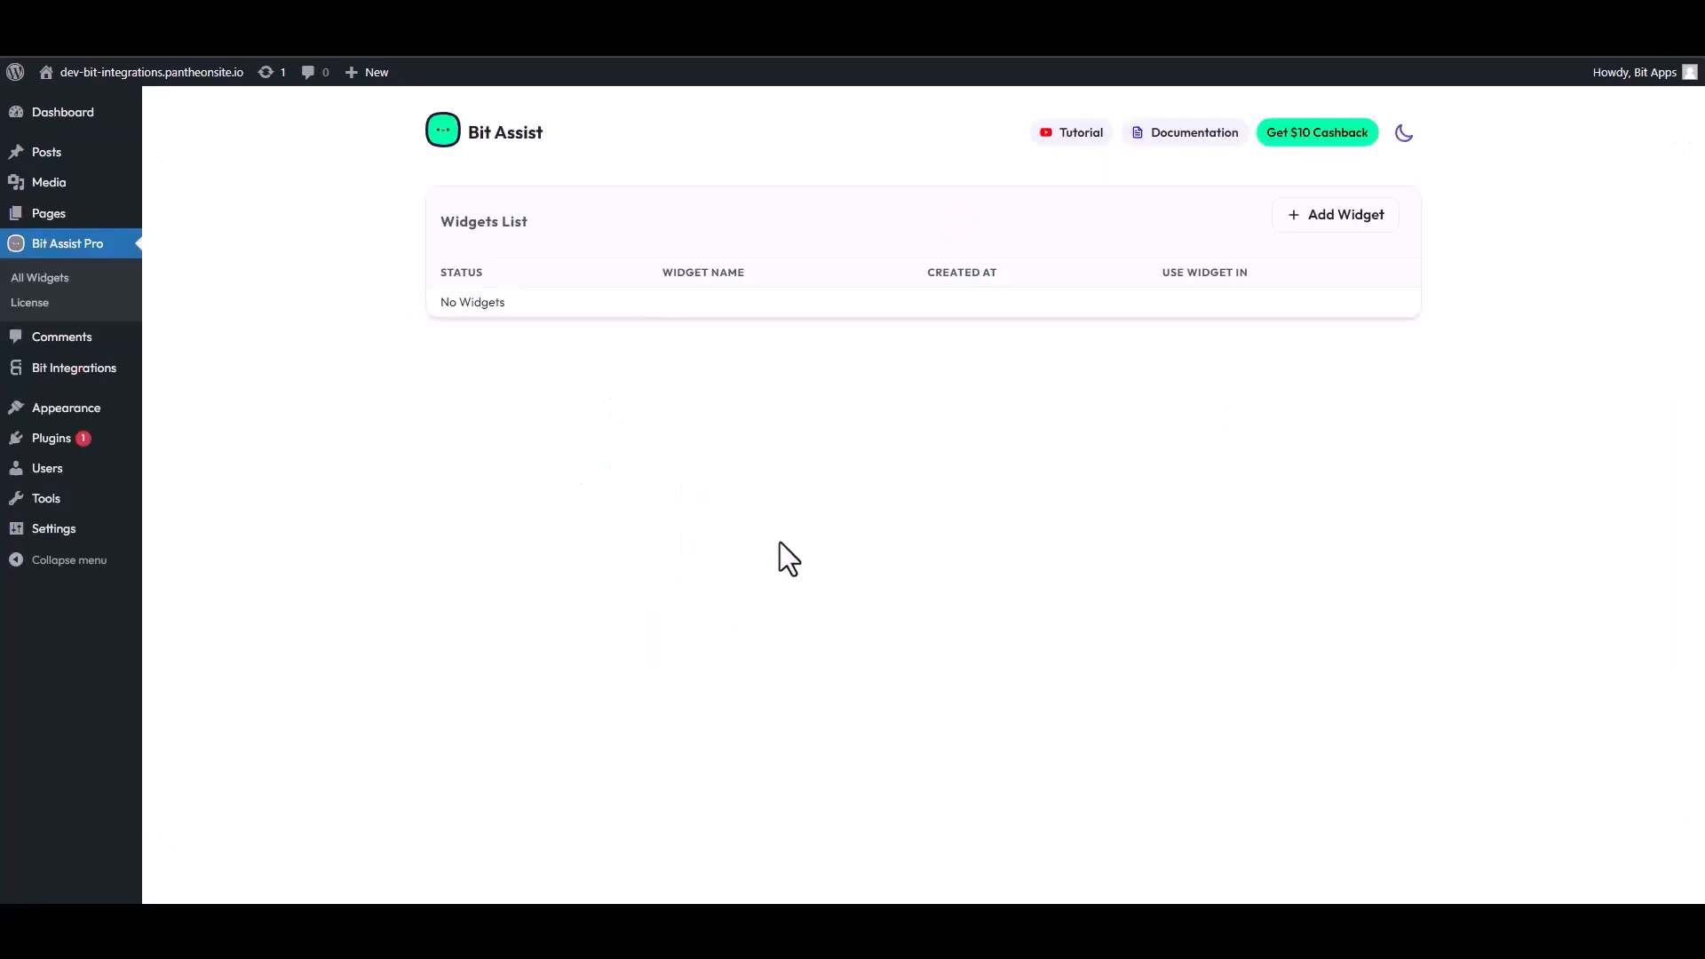
Create a new Bit Assist widget named Bit Integrations
click(1337, 219)
click(714, 511)
key(ctrl+a)
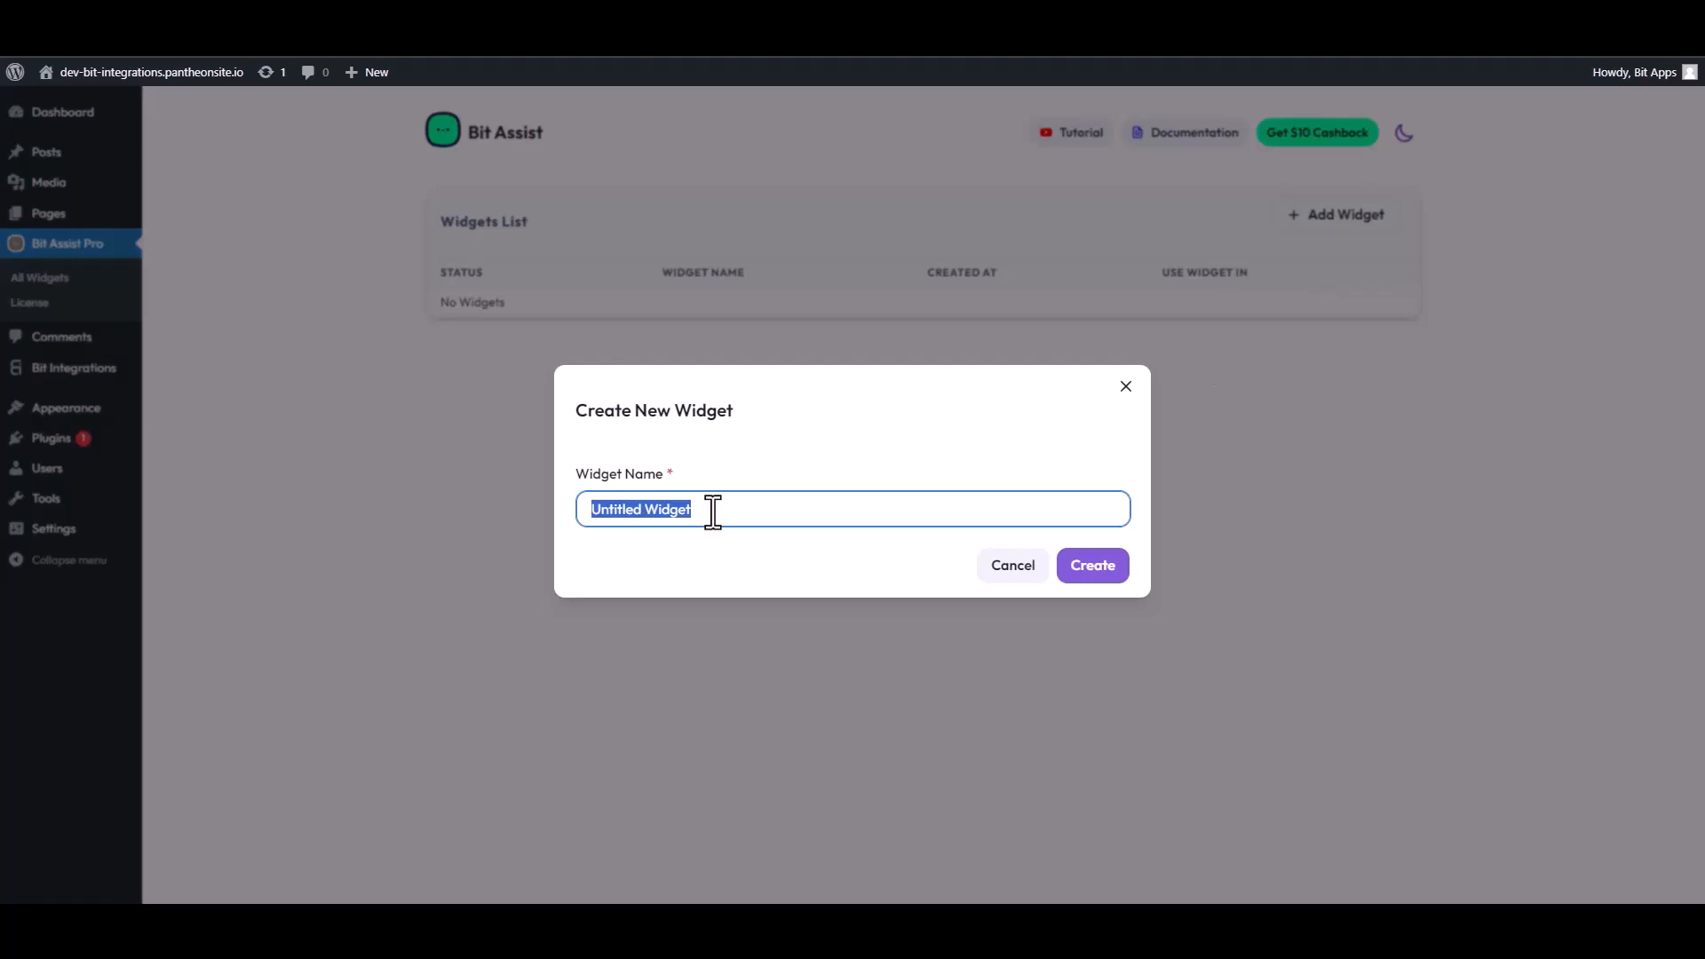
text(Bit Integrat)
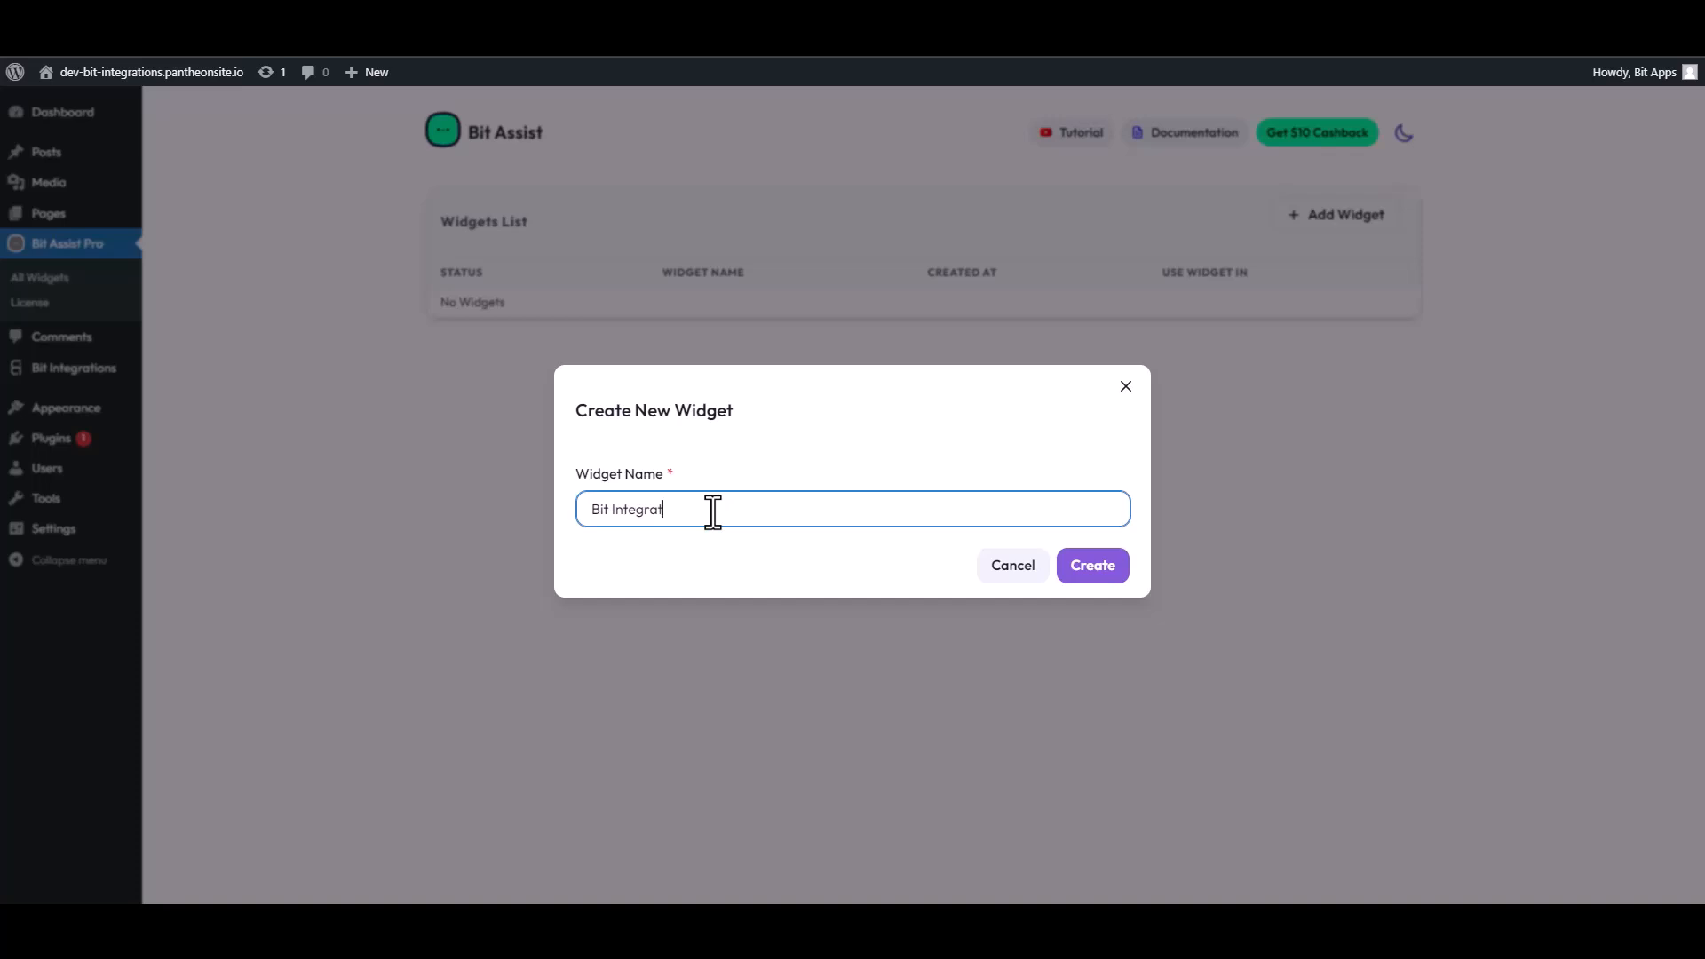
text(ions)
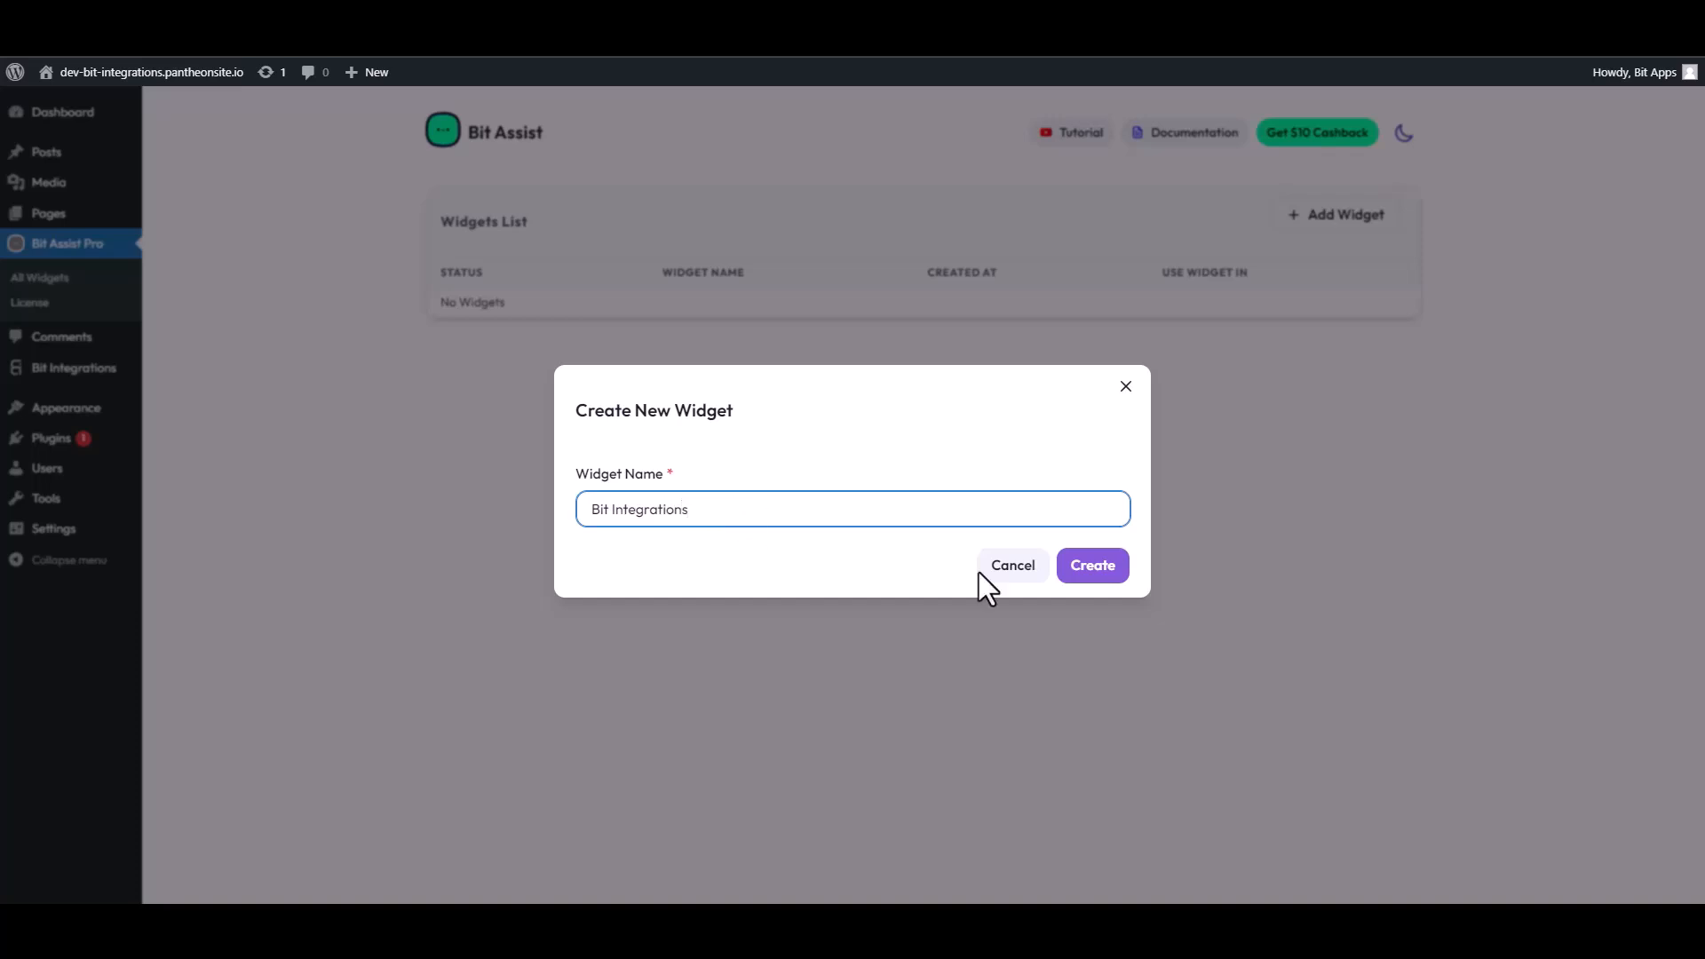
click(1110, 570)
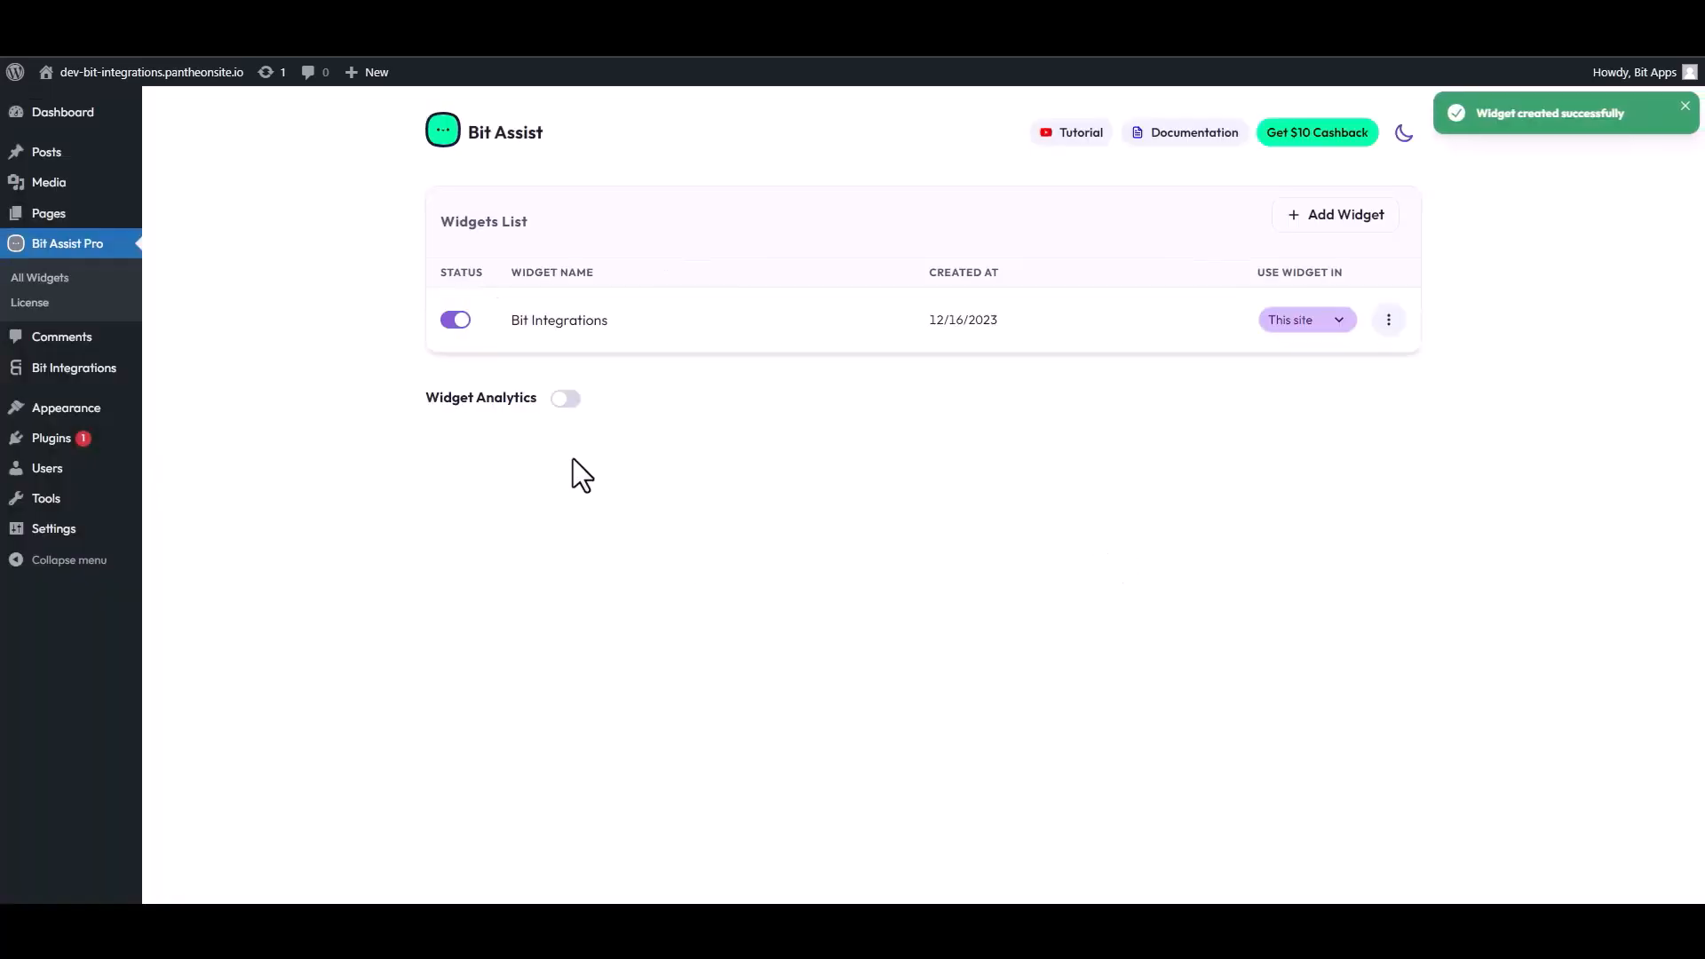
Open the Bit Integrations widget for editing and add a Custom Form channel
click(1389, 322)
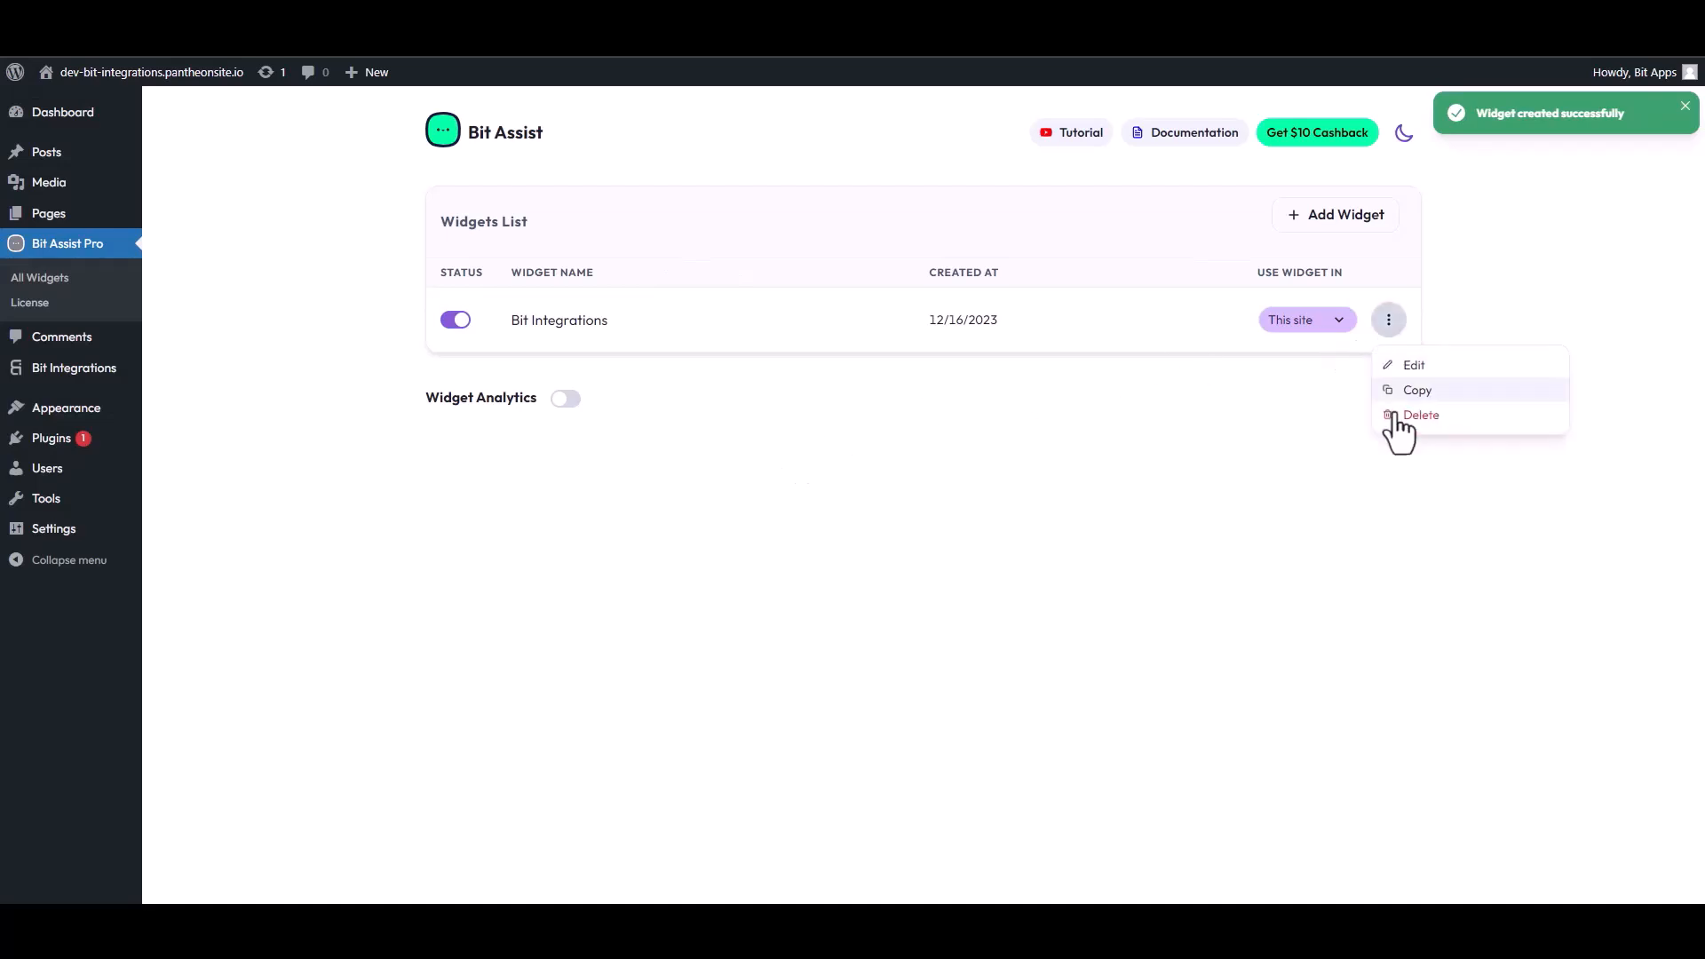
click(1408, 368)
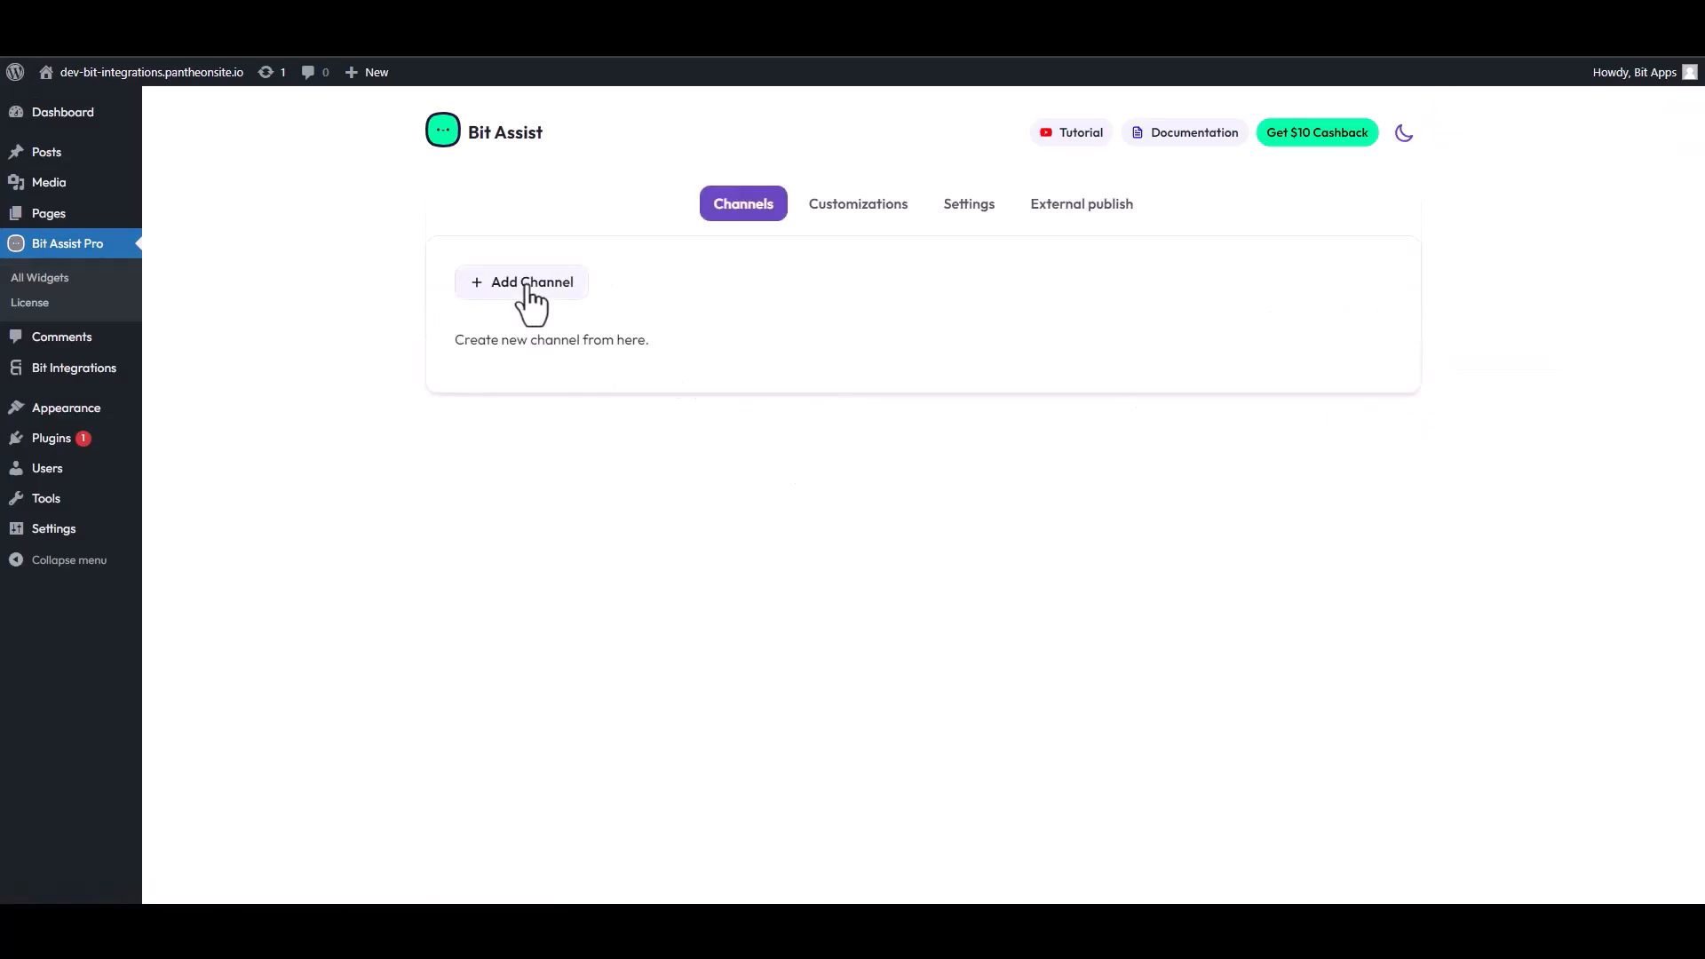
click(529, 286)
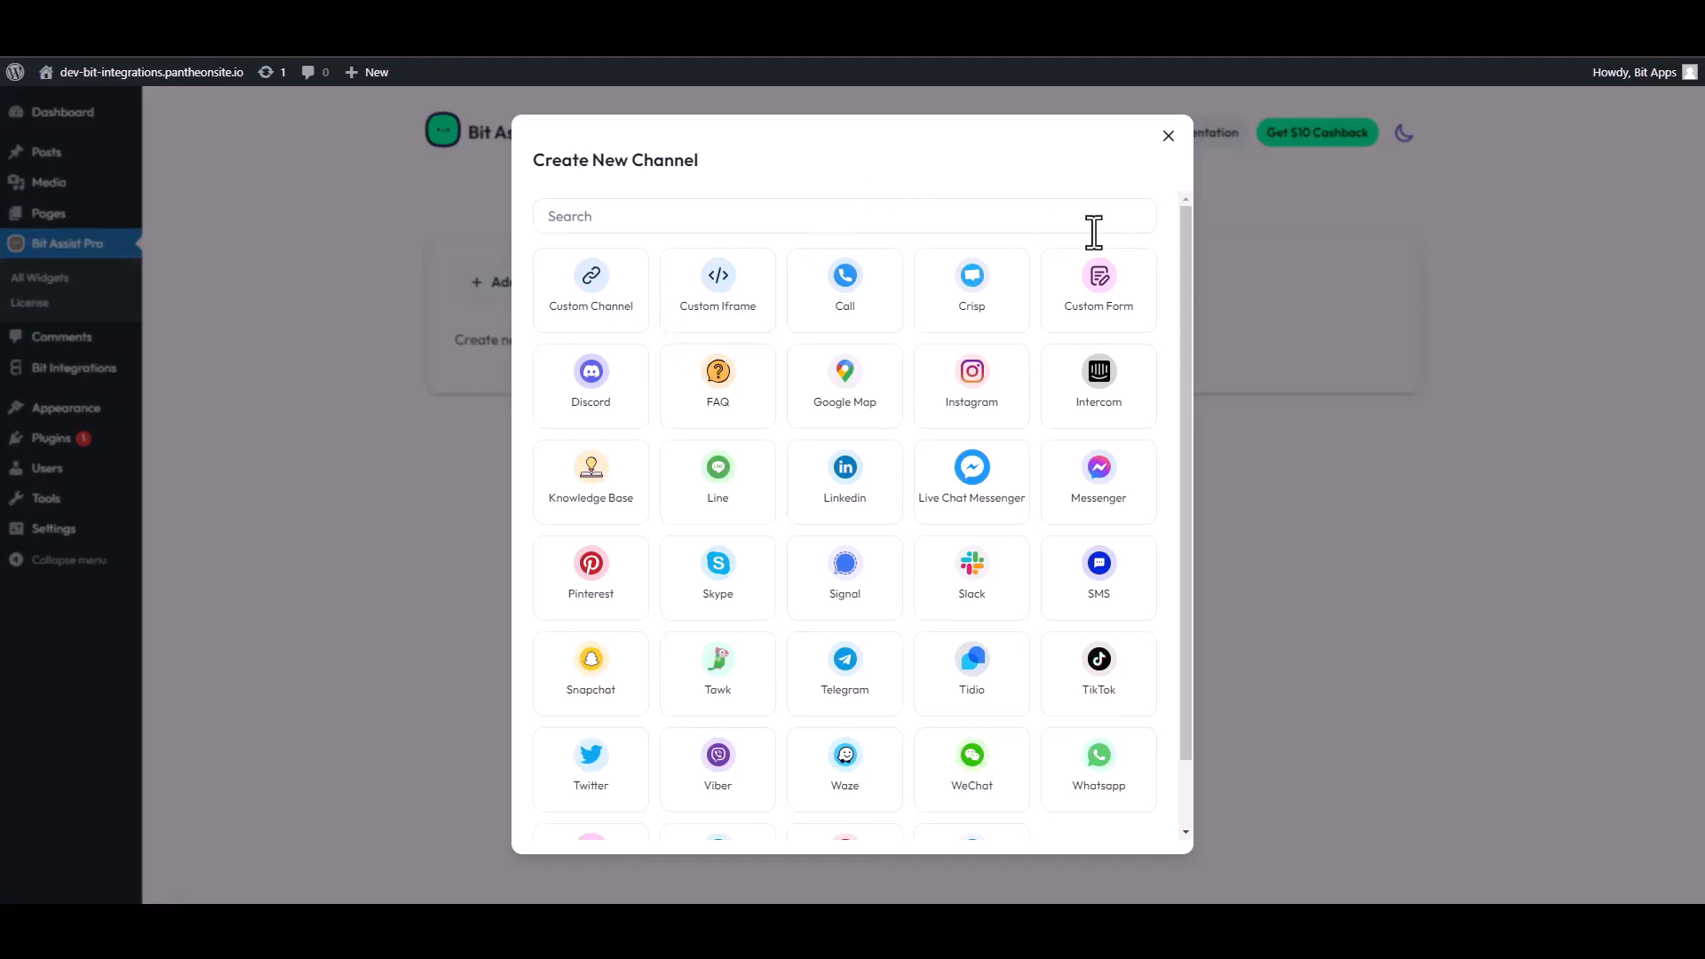
click(1112, 297)
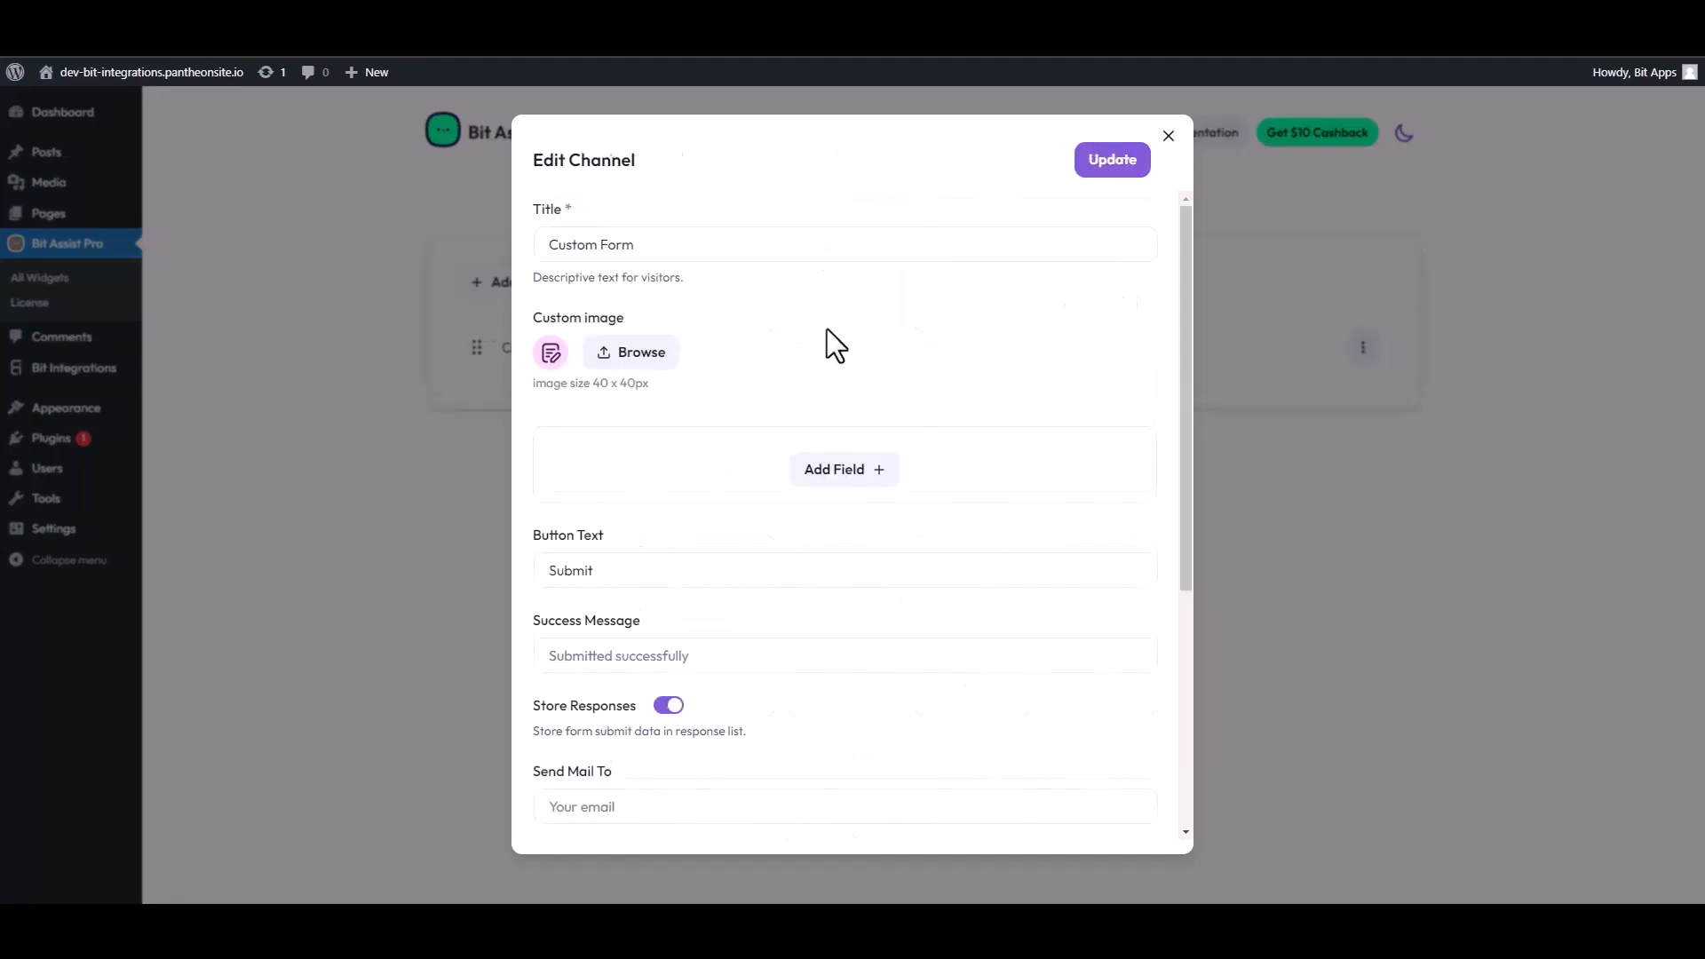
Edit the channel title and add a Text field to the form
triple_click(638, 257)
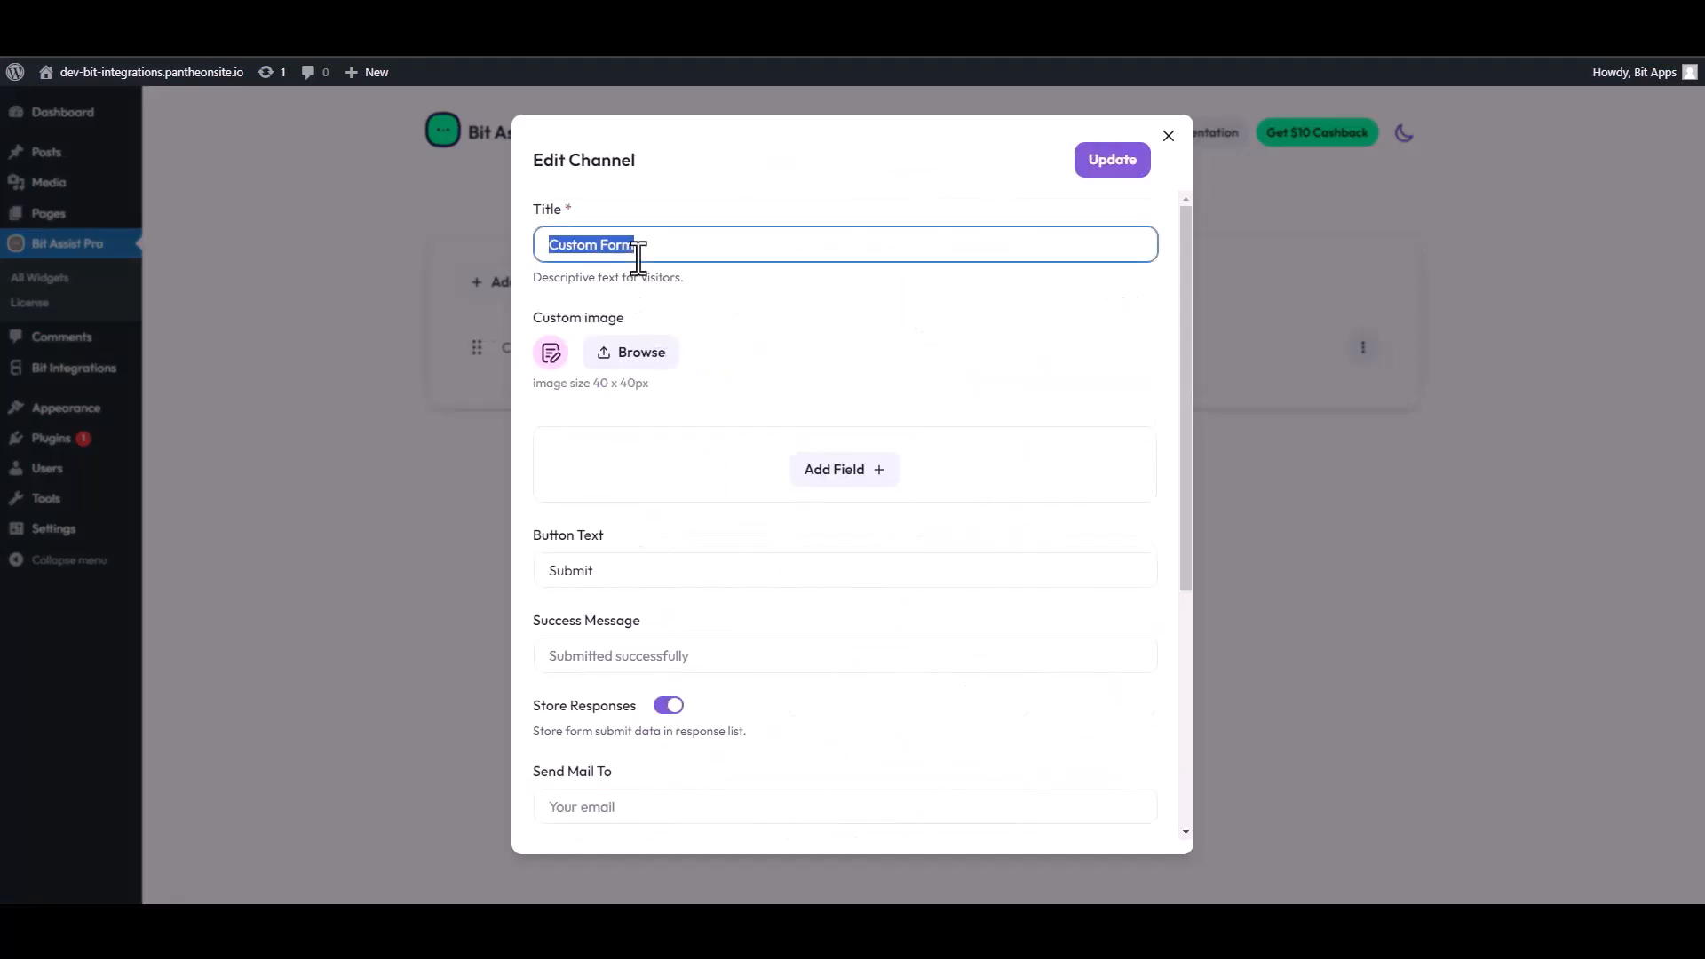
text(C)
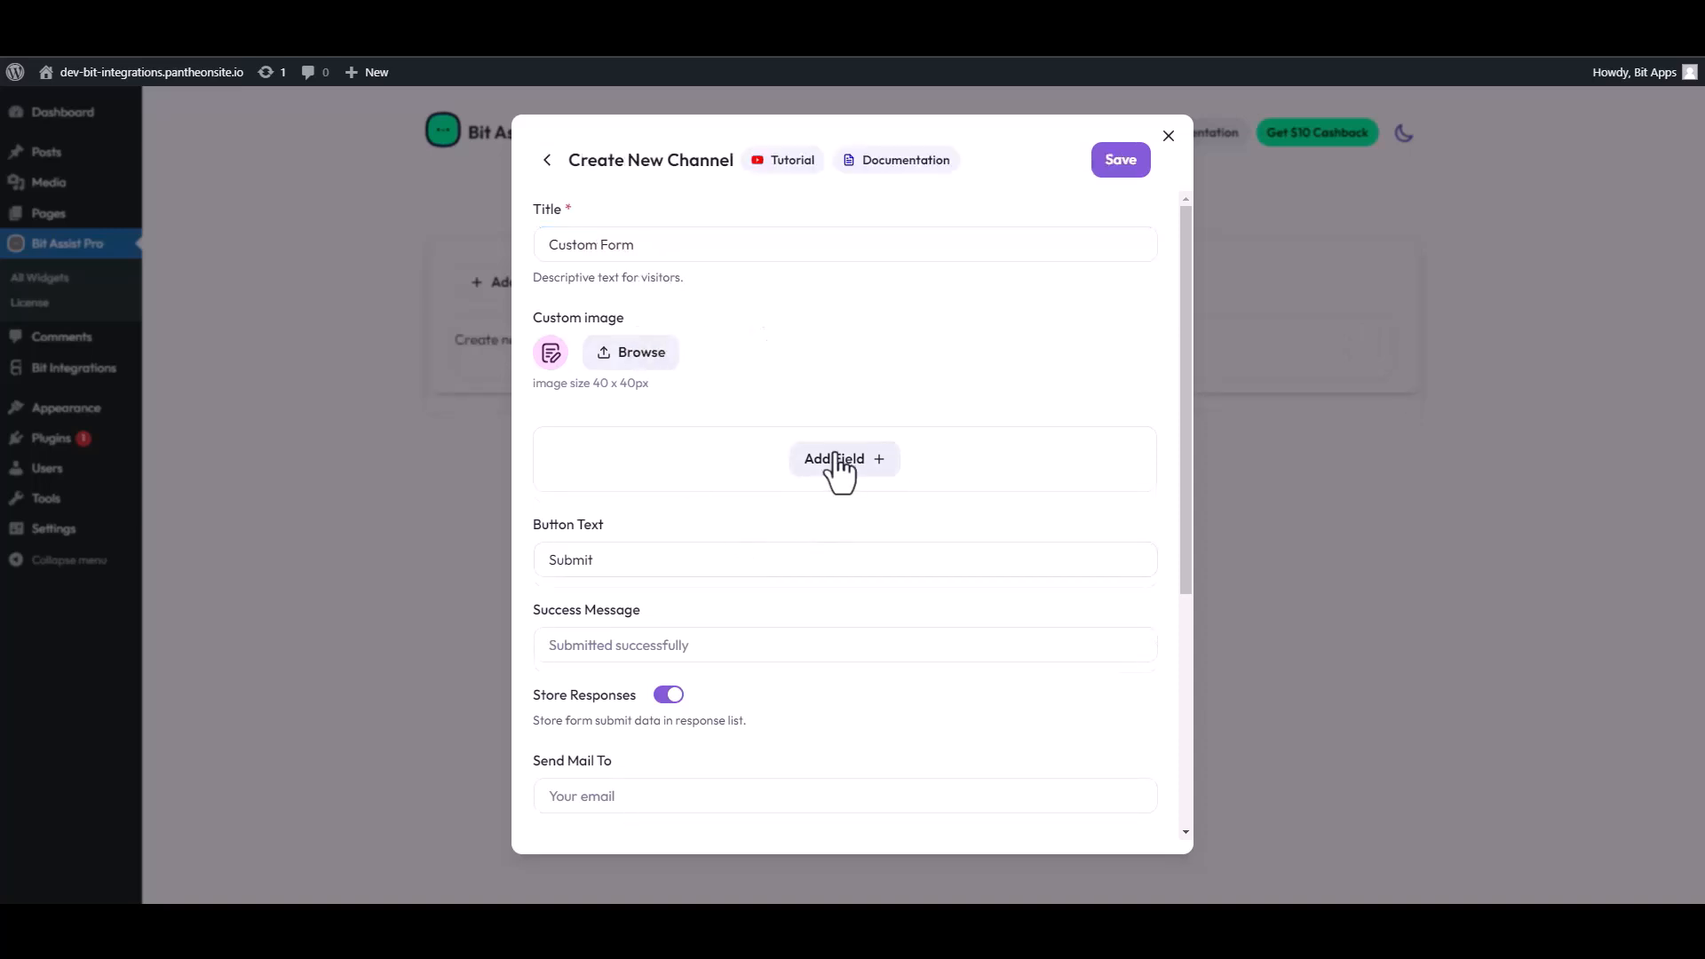
click(837, 462)
click(761, 515)
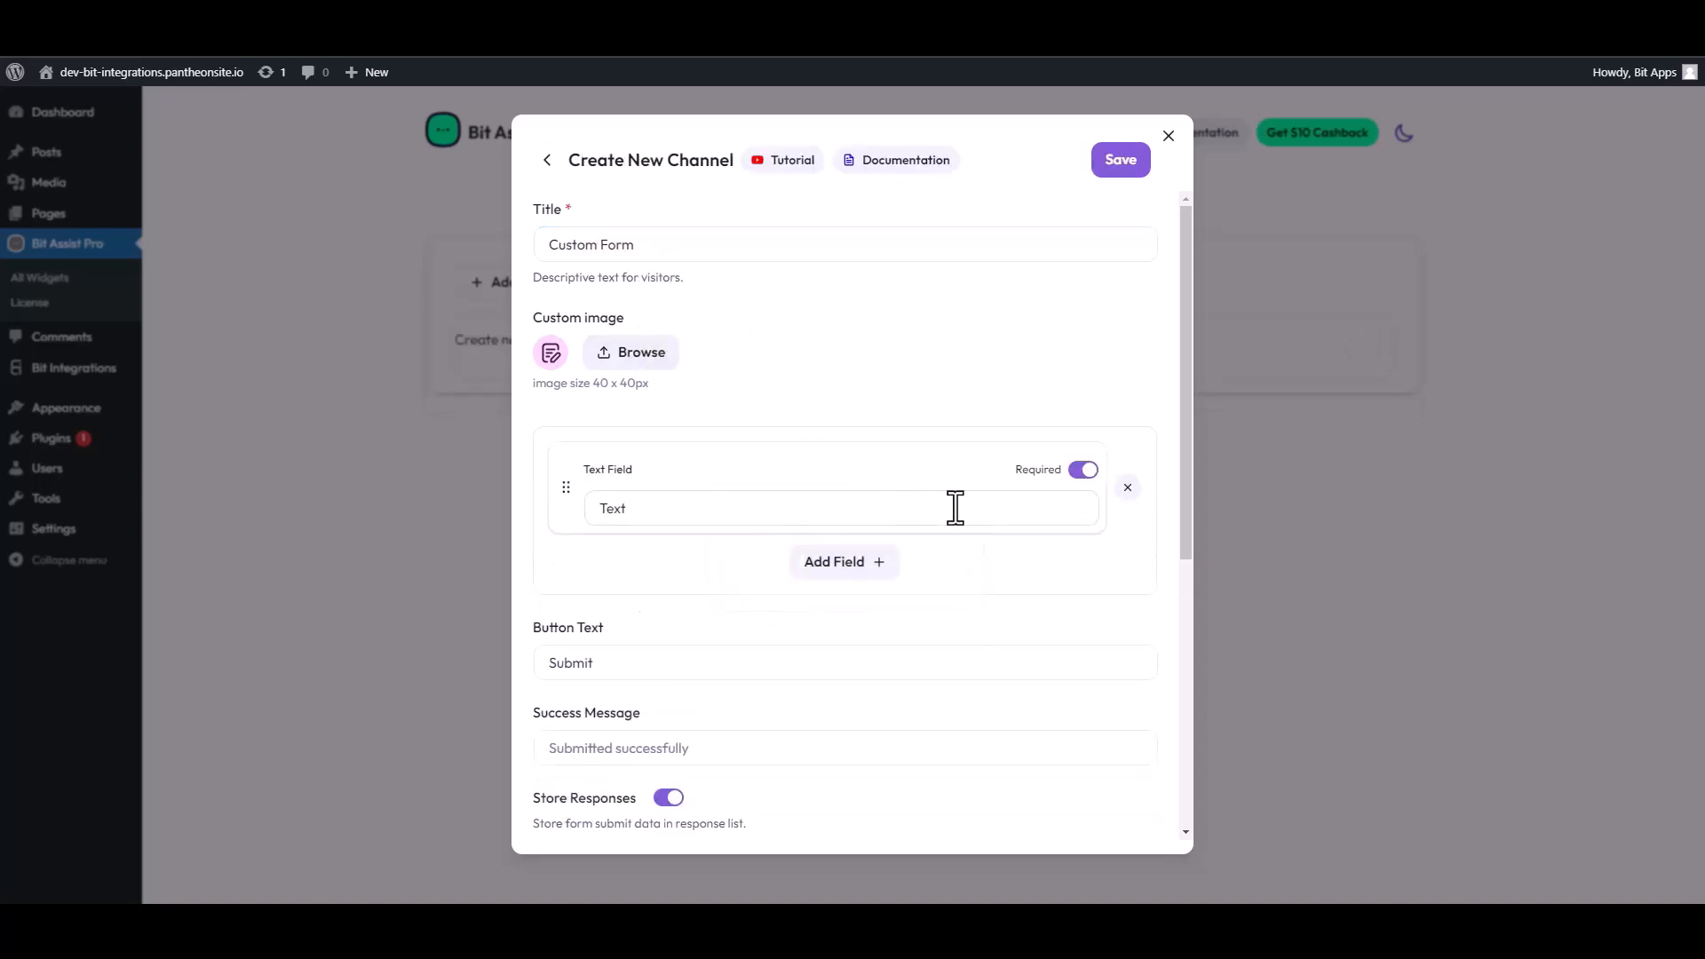
Add a second Text field, an Email field and a Number field to the form
click(801, 568)
click(758, 612)
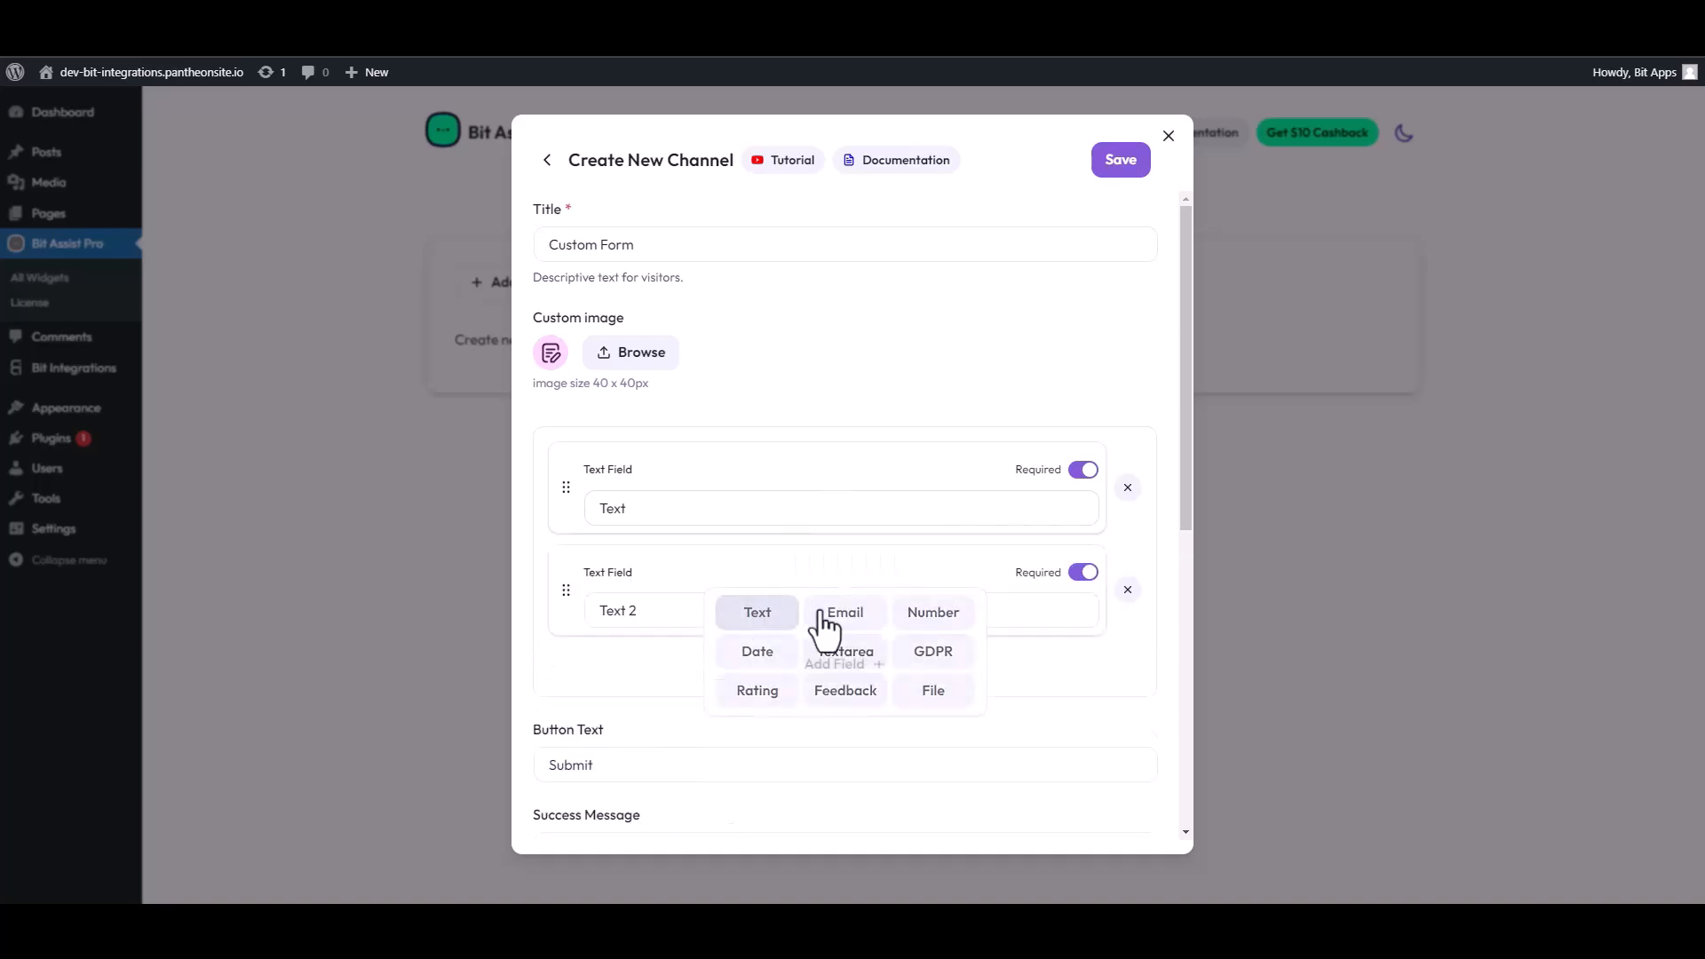
click(841, 680)
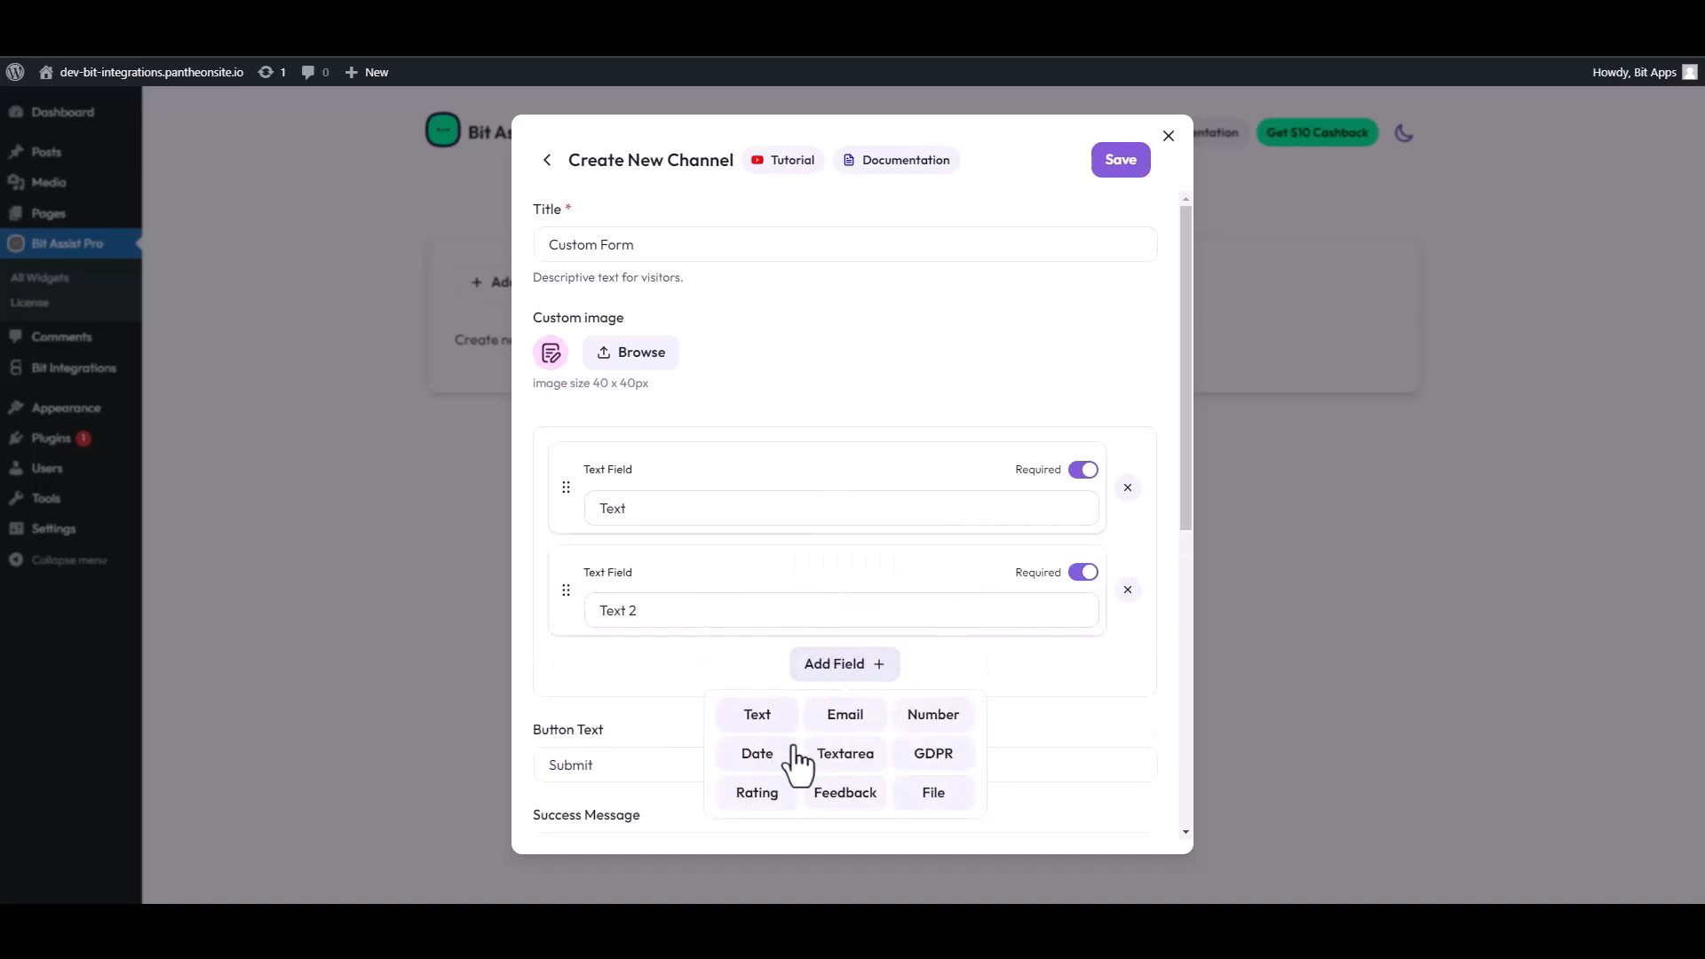
click(841, 728)
click(844, 774)
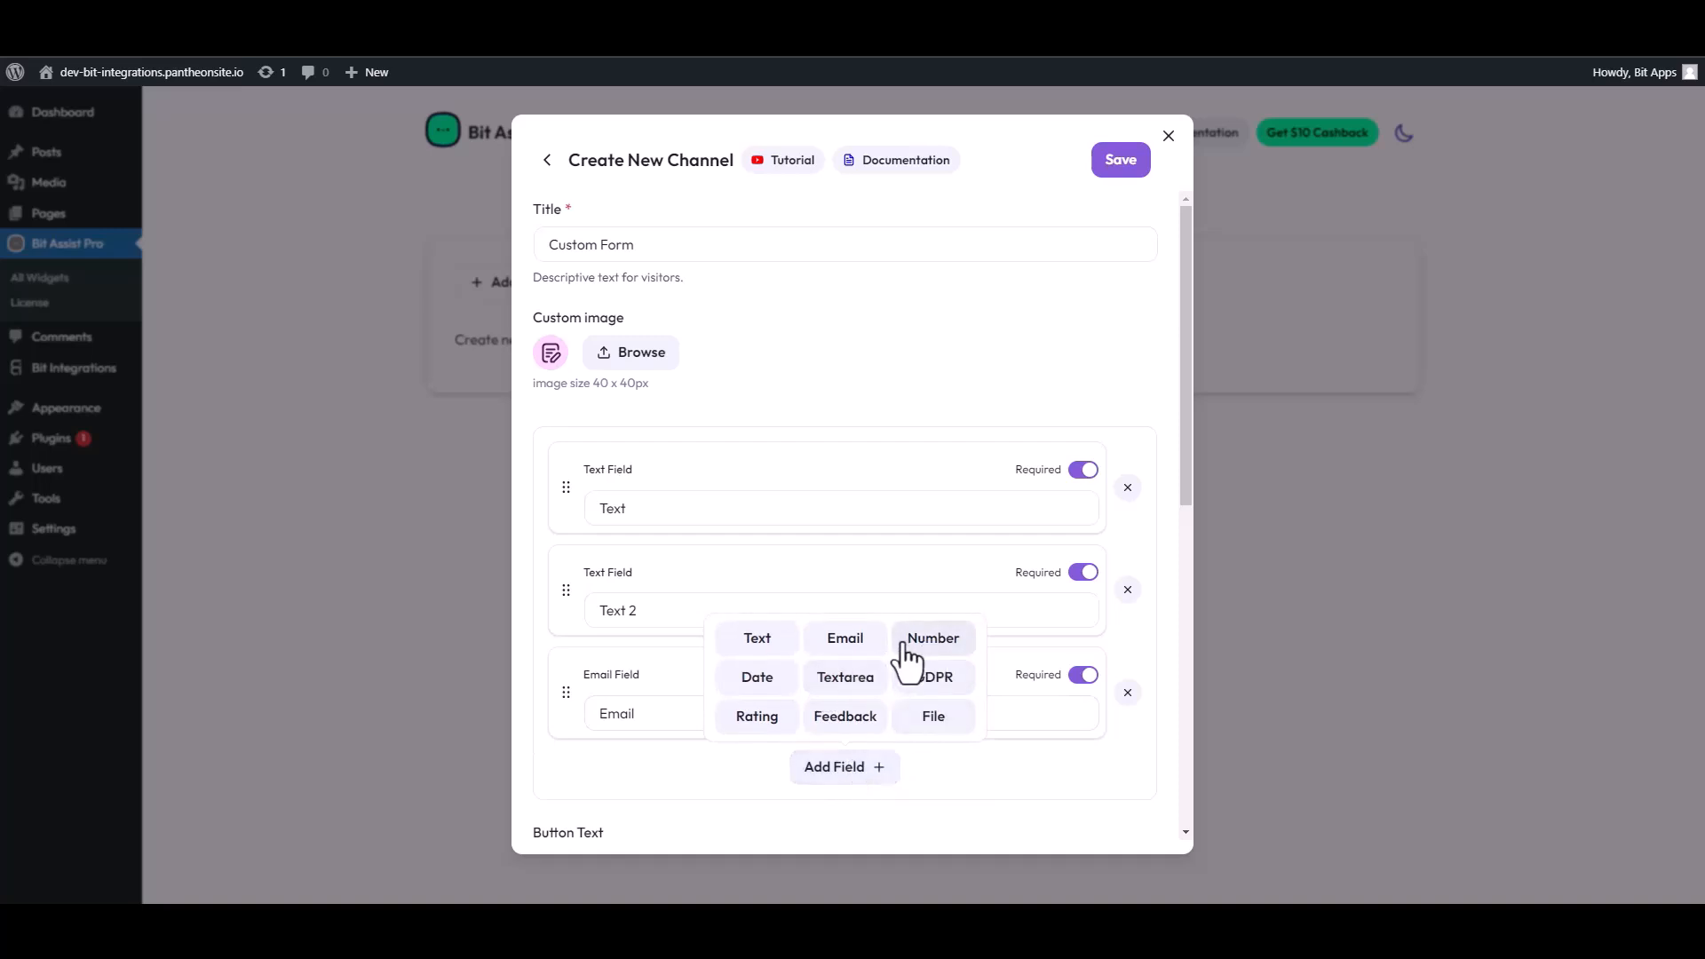
click(905, 649)
Label the two text fields First Name and Last Name
double_click(731, 508)
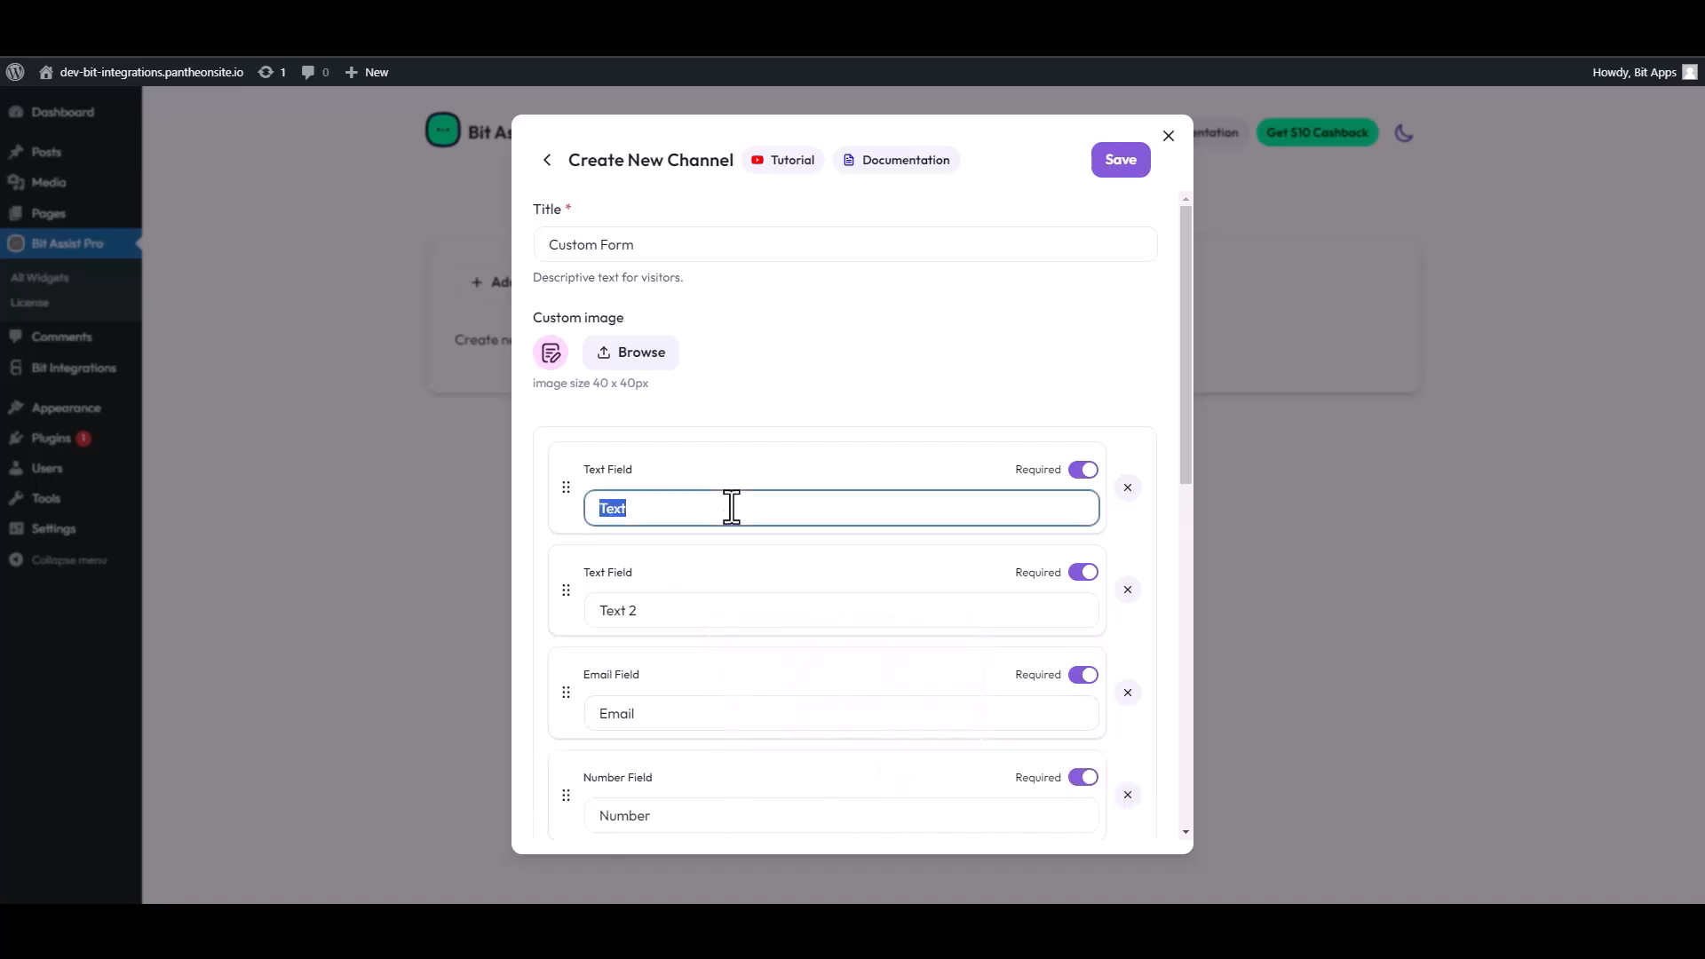
text(First Name)
triple_click(621, 612)
text(Las)
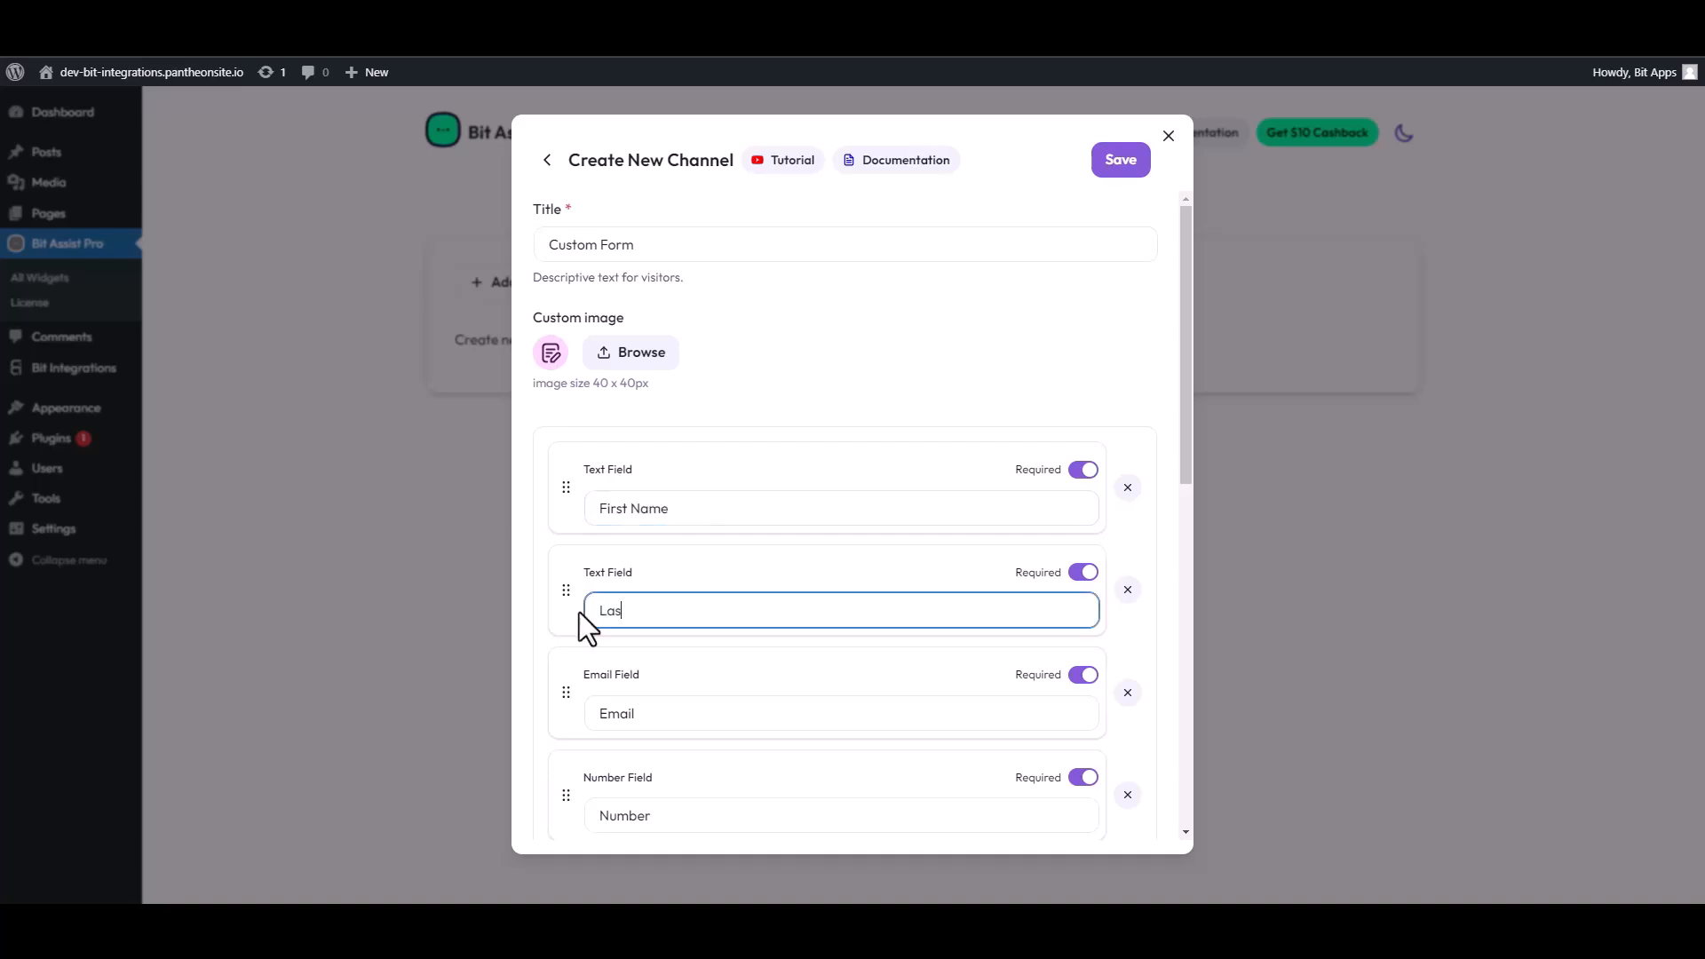
text(t Name)
Paste the copied webhook URL into the channel's Webhook URL field and save the channel
scroll(738, 679, down, 4)
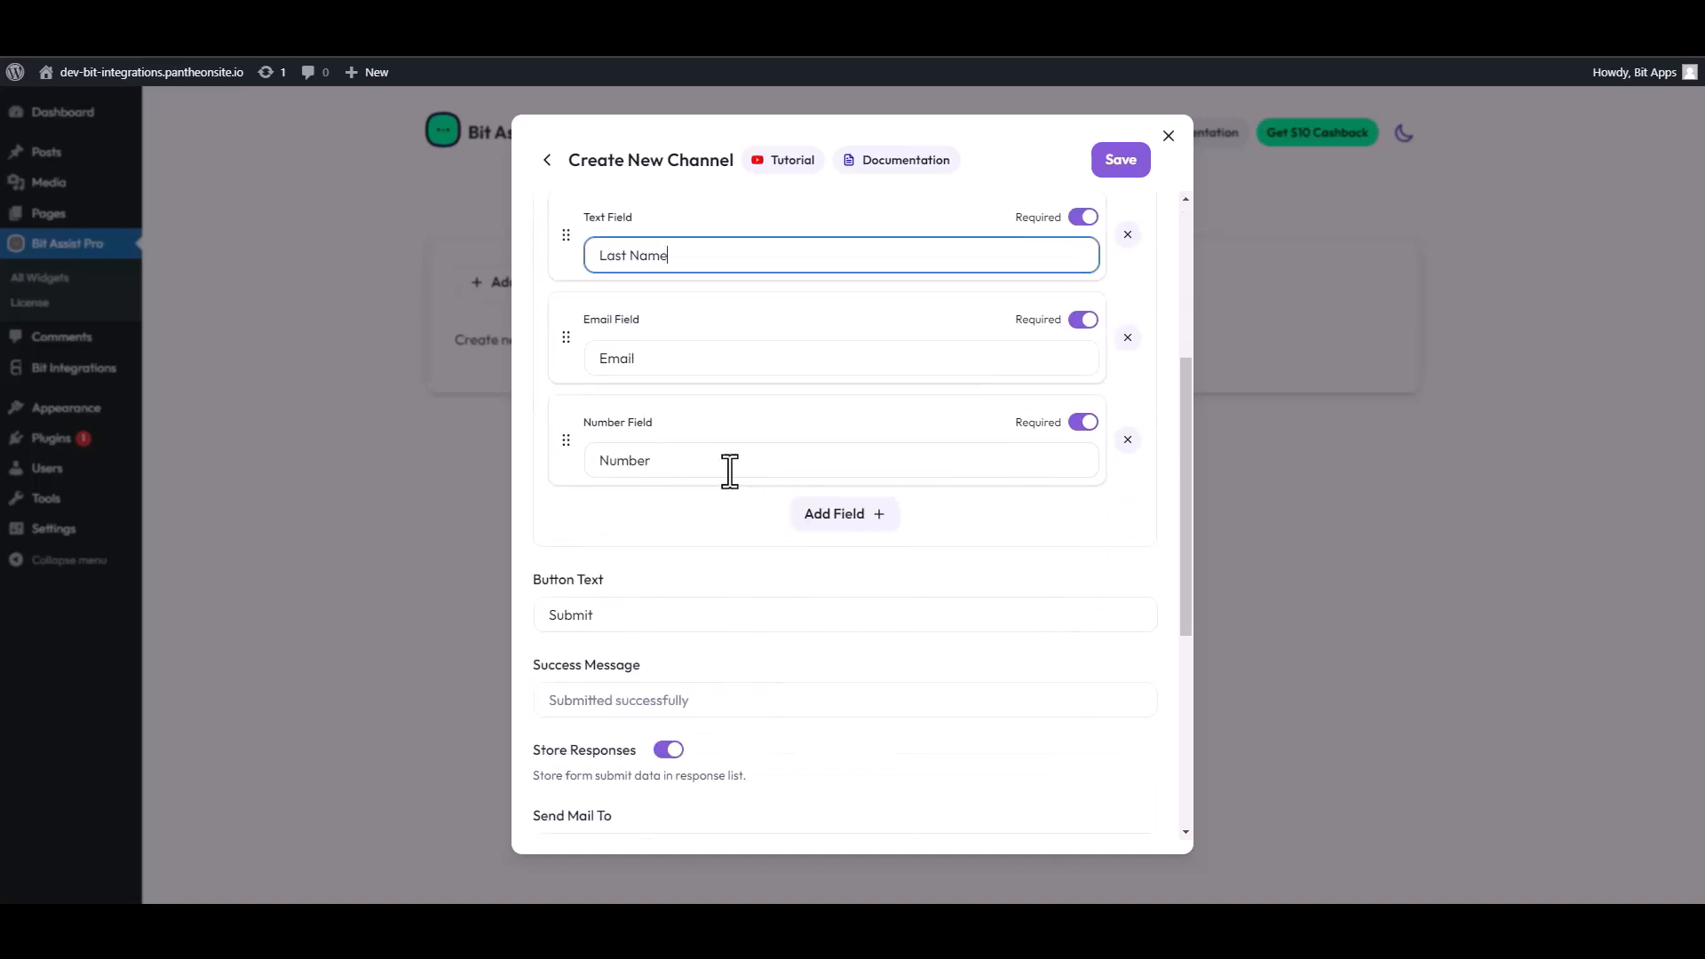
scroll(674, 566, down, 4)
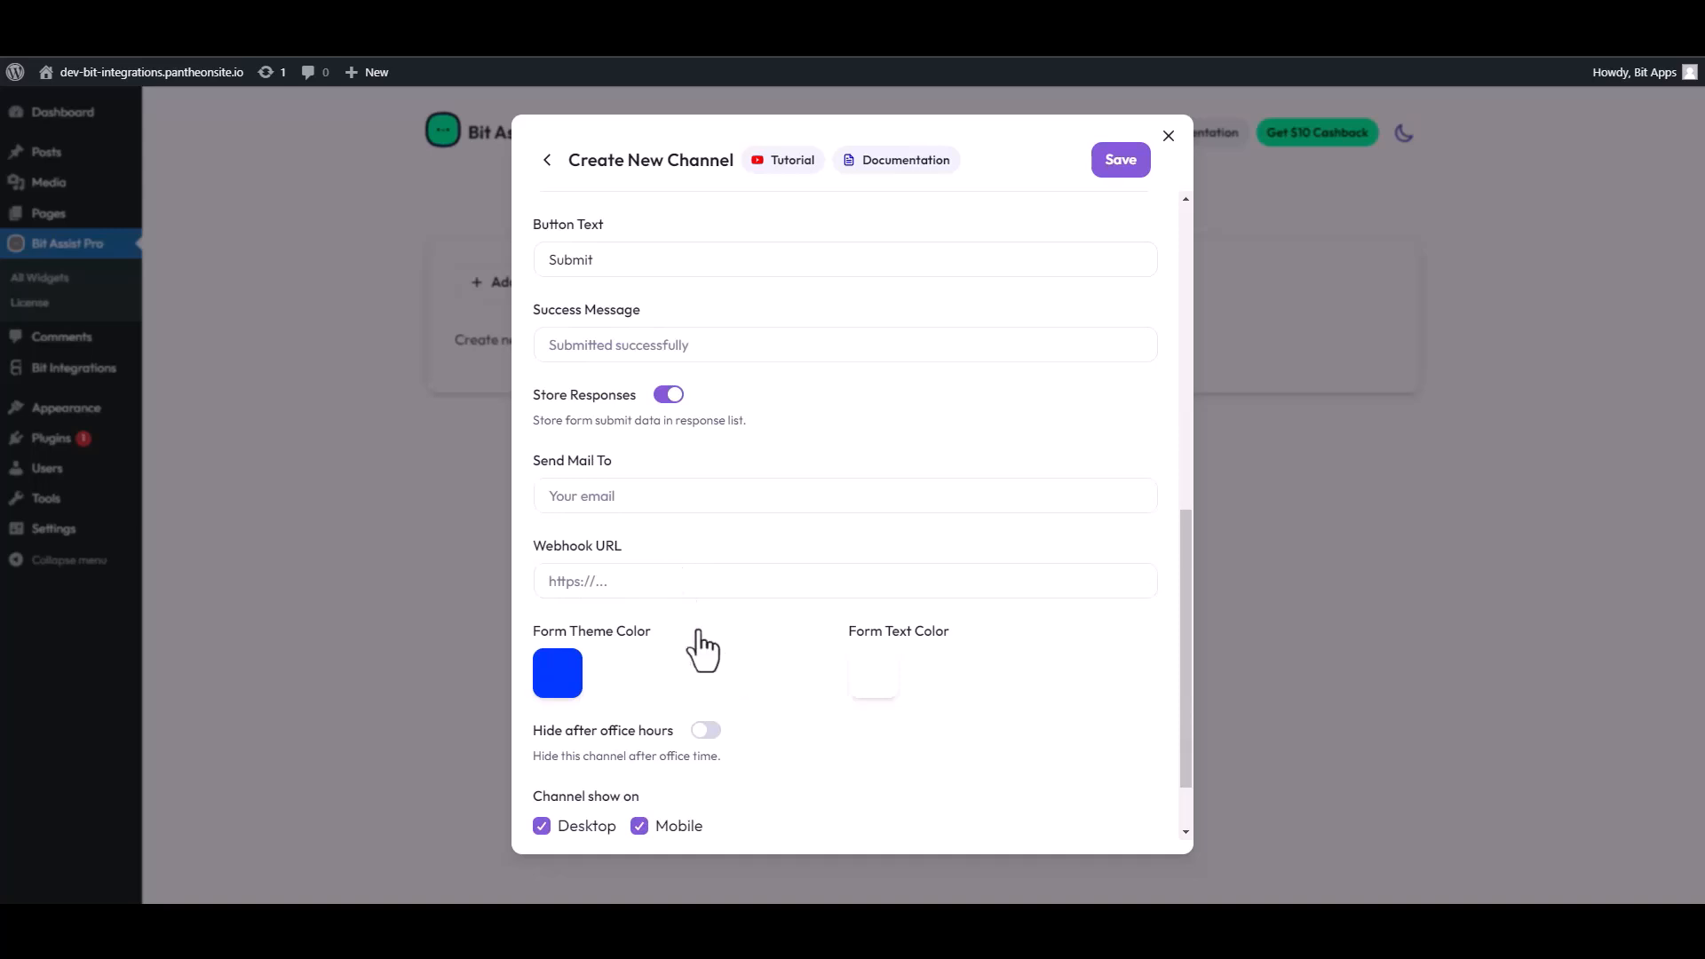
scroll(653, 533, down, 1)
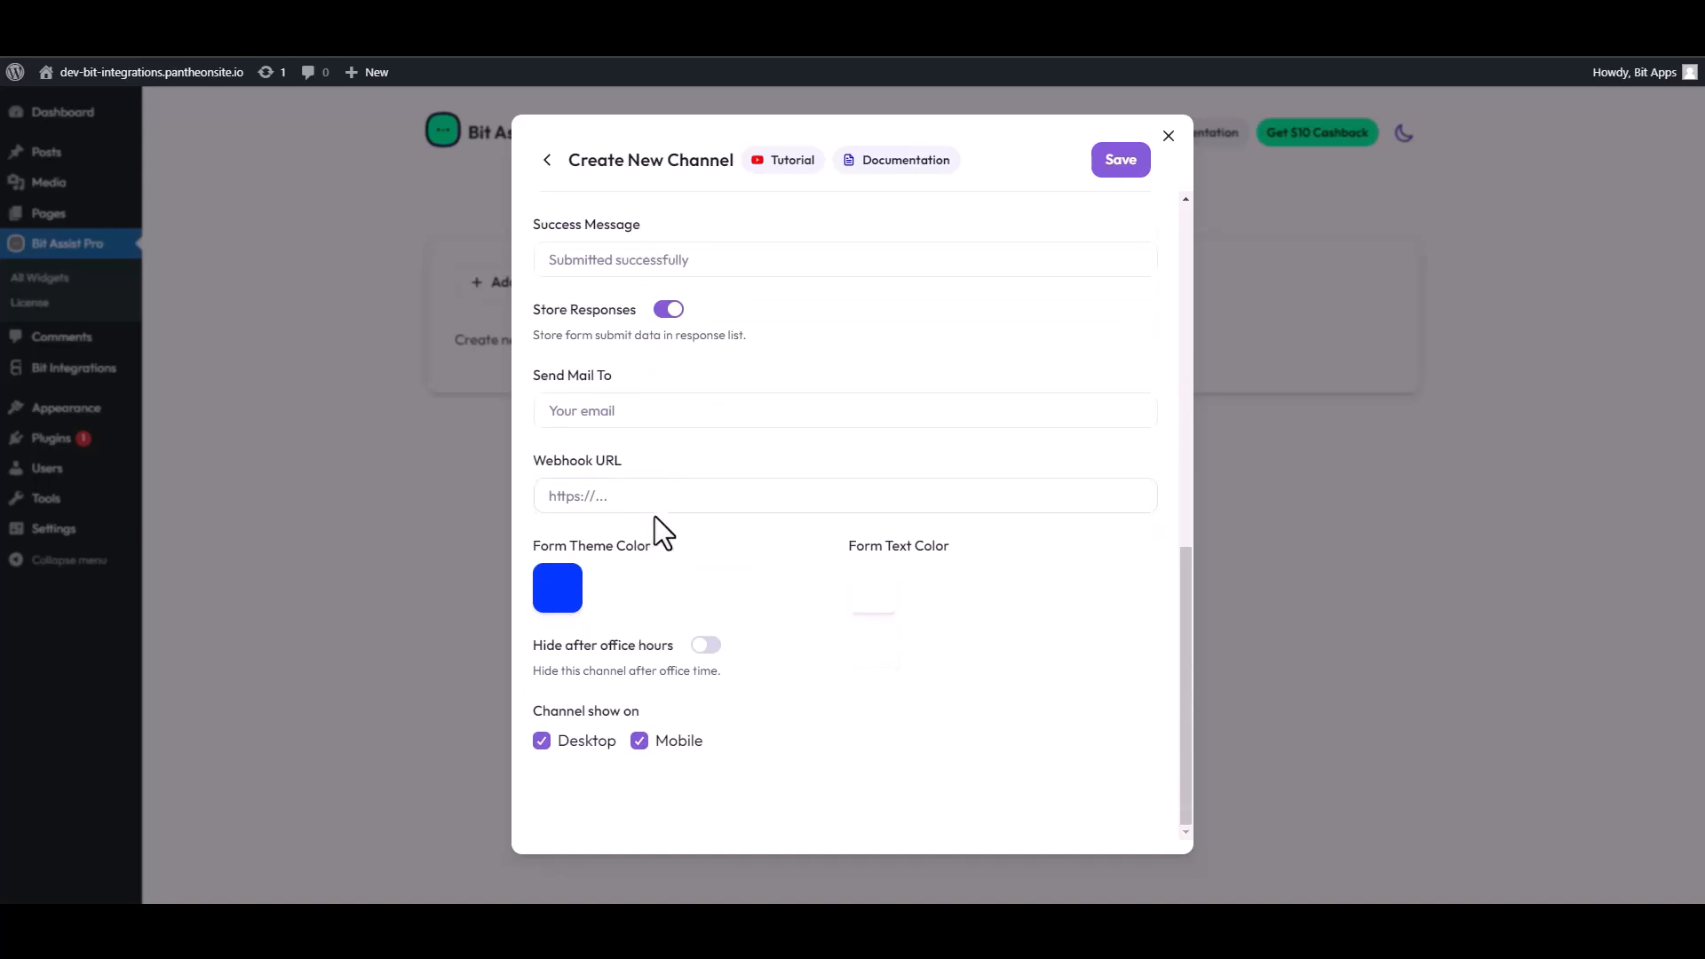
click(615, 497)
key(ctrl+v)
click(1121, 165)
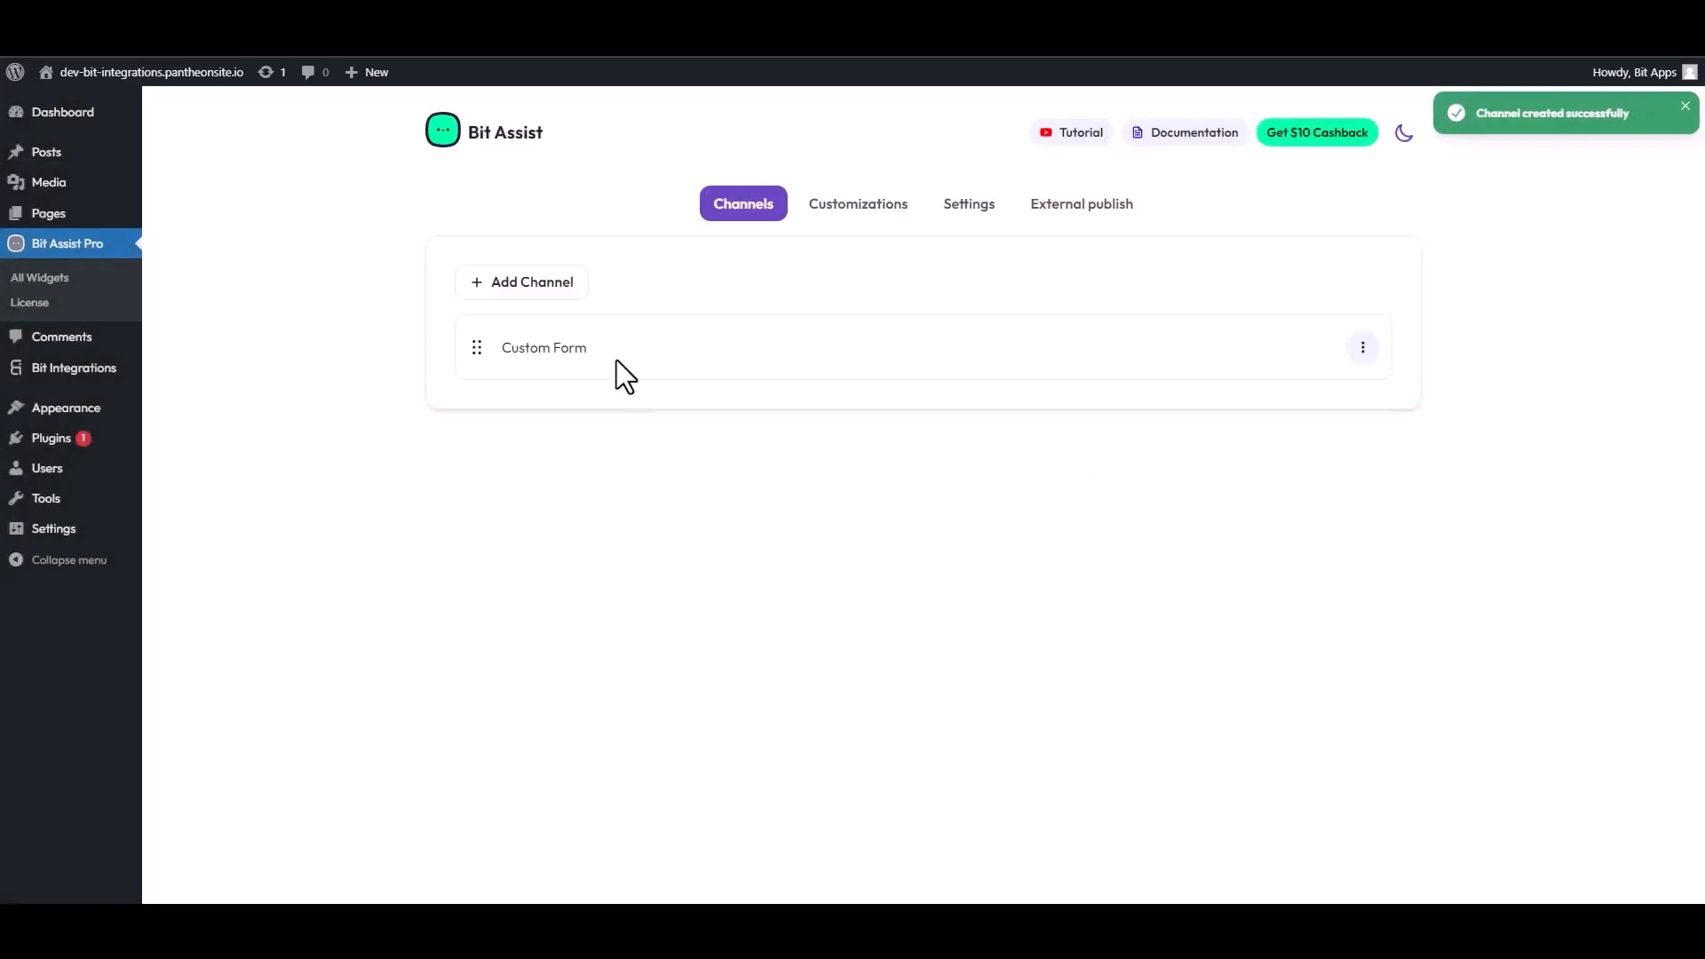
Open the site's front end and open the Contact Form from the chat widget
click(551, 13)
click(87, 45)
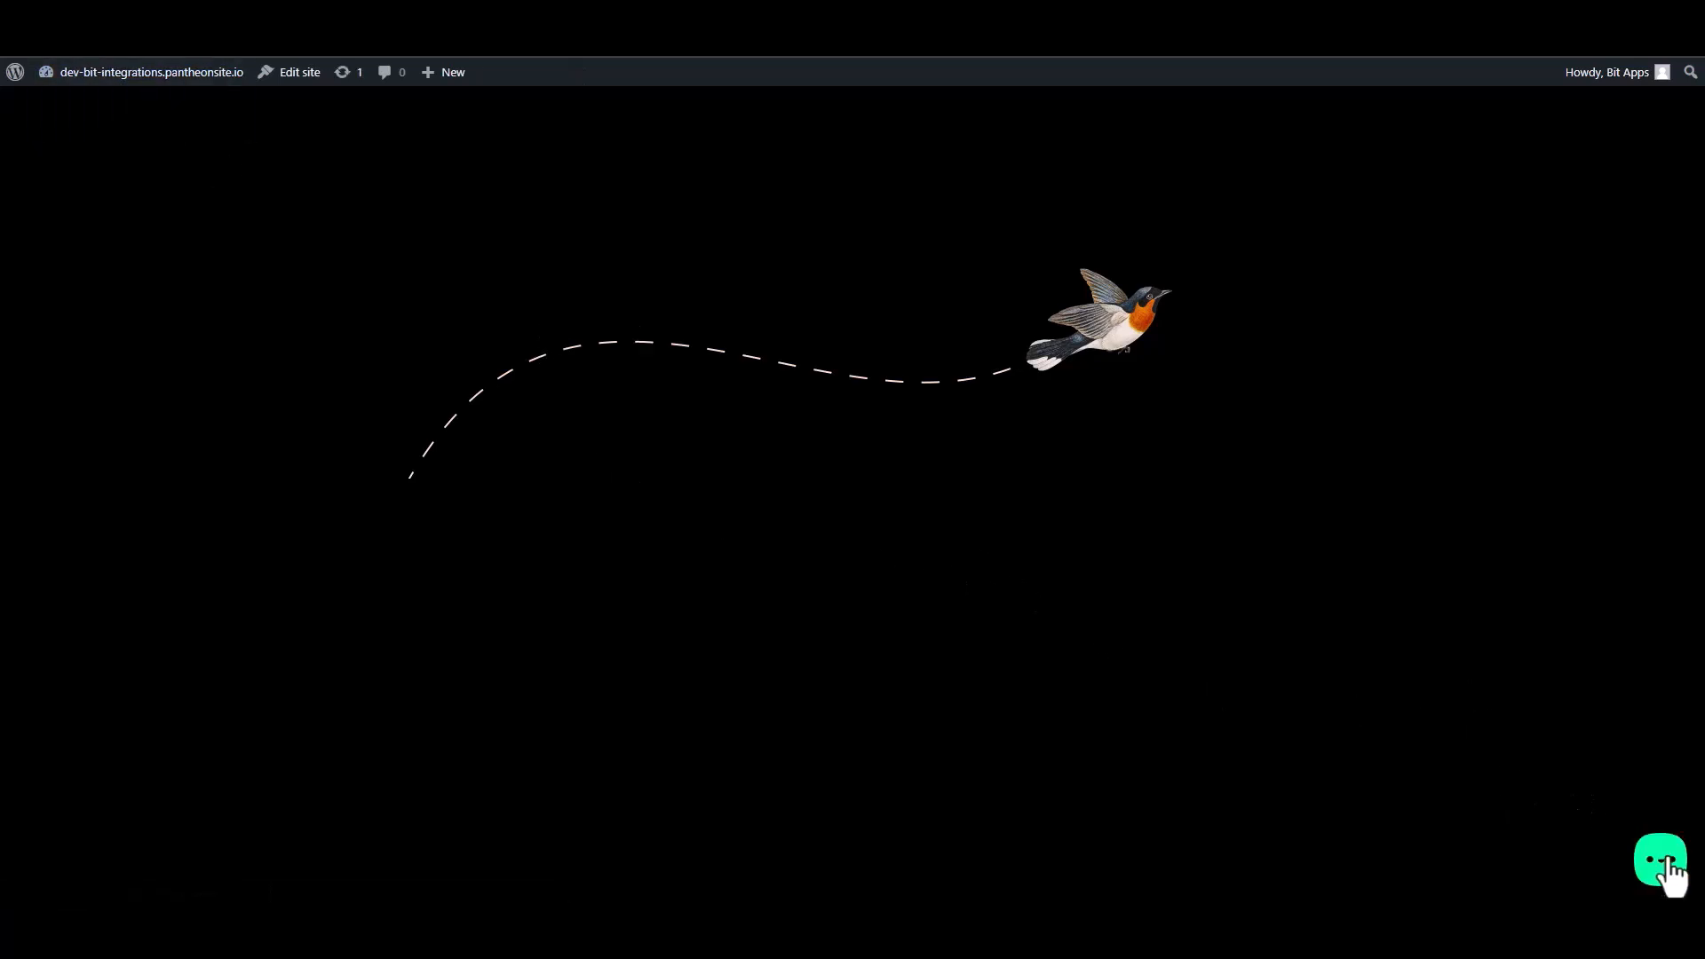
click(1661, 861)
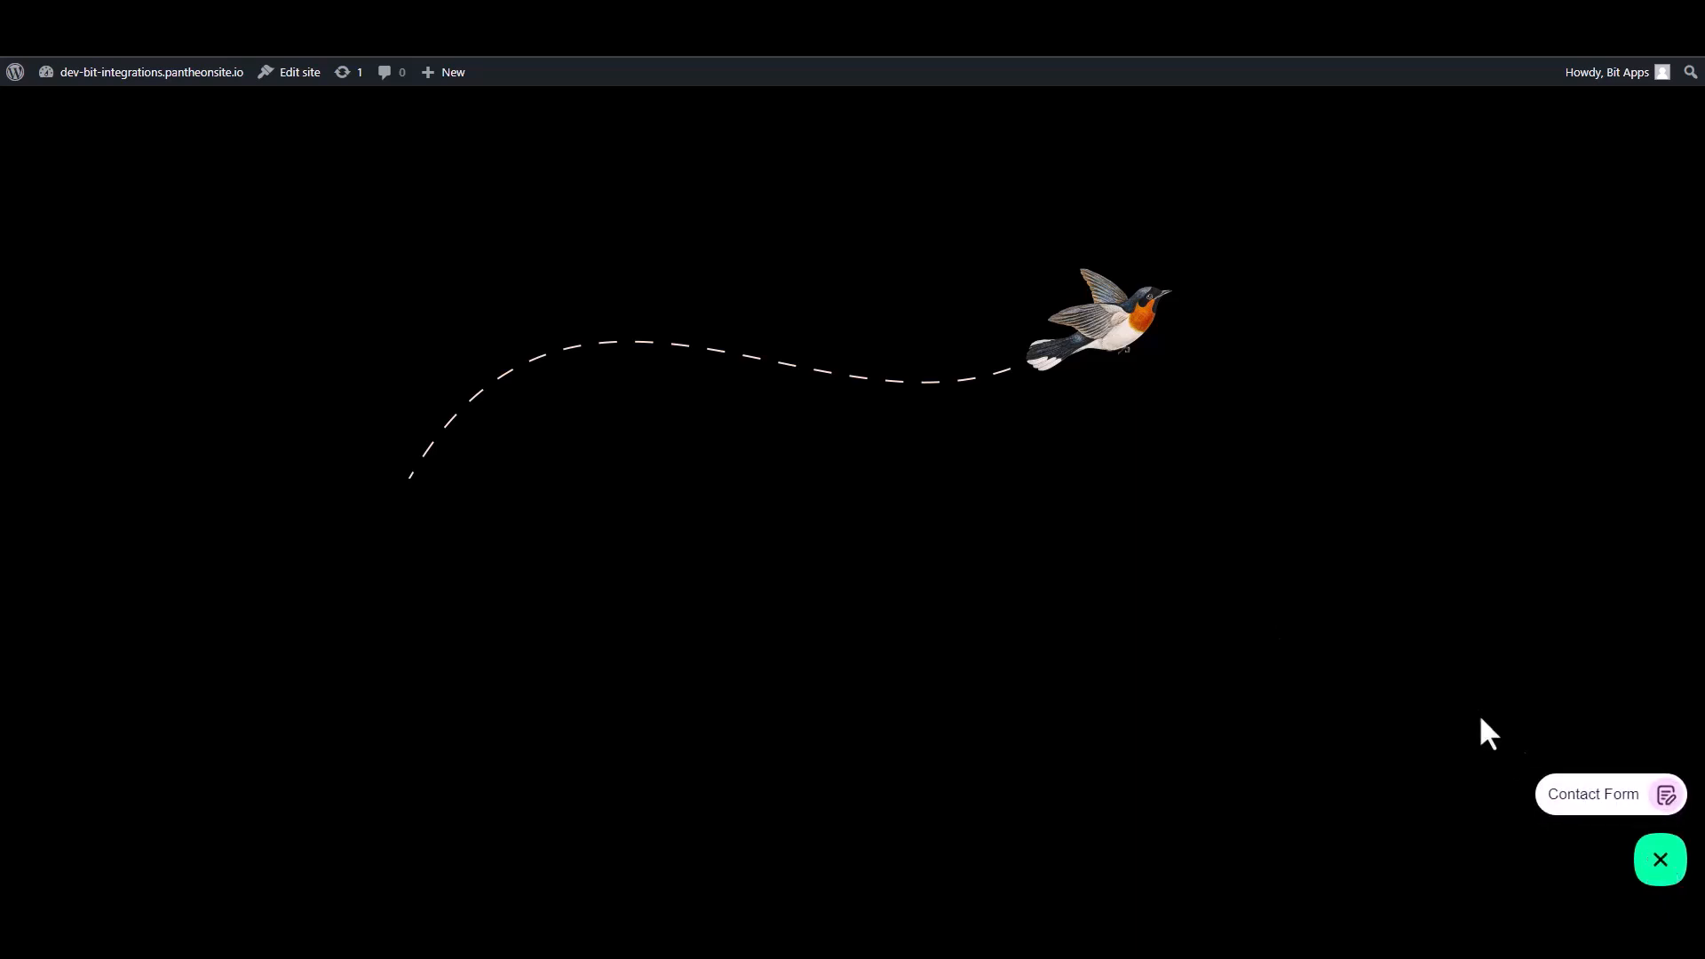
click(1589, 797)
Fill the contact form with a sample first name, last name, e-mail and number, and submit it
click(1483, 604)
text(Name)
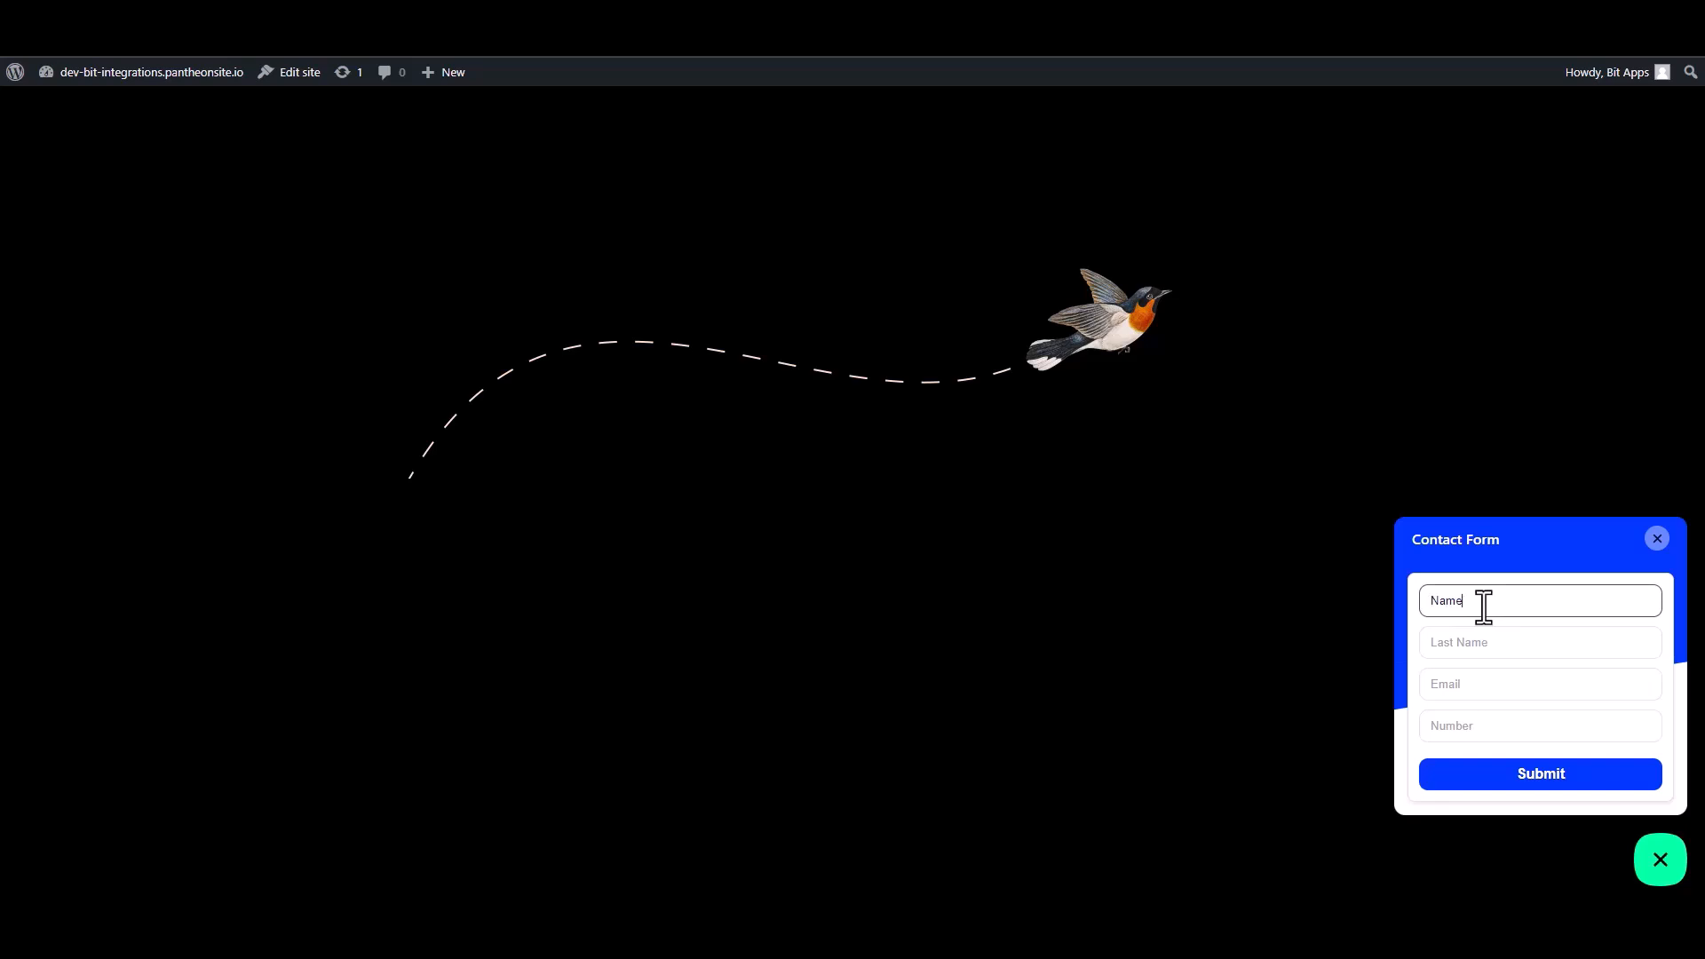
key(ctrl+a)
click(1452, 643)
text(N)
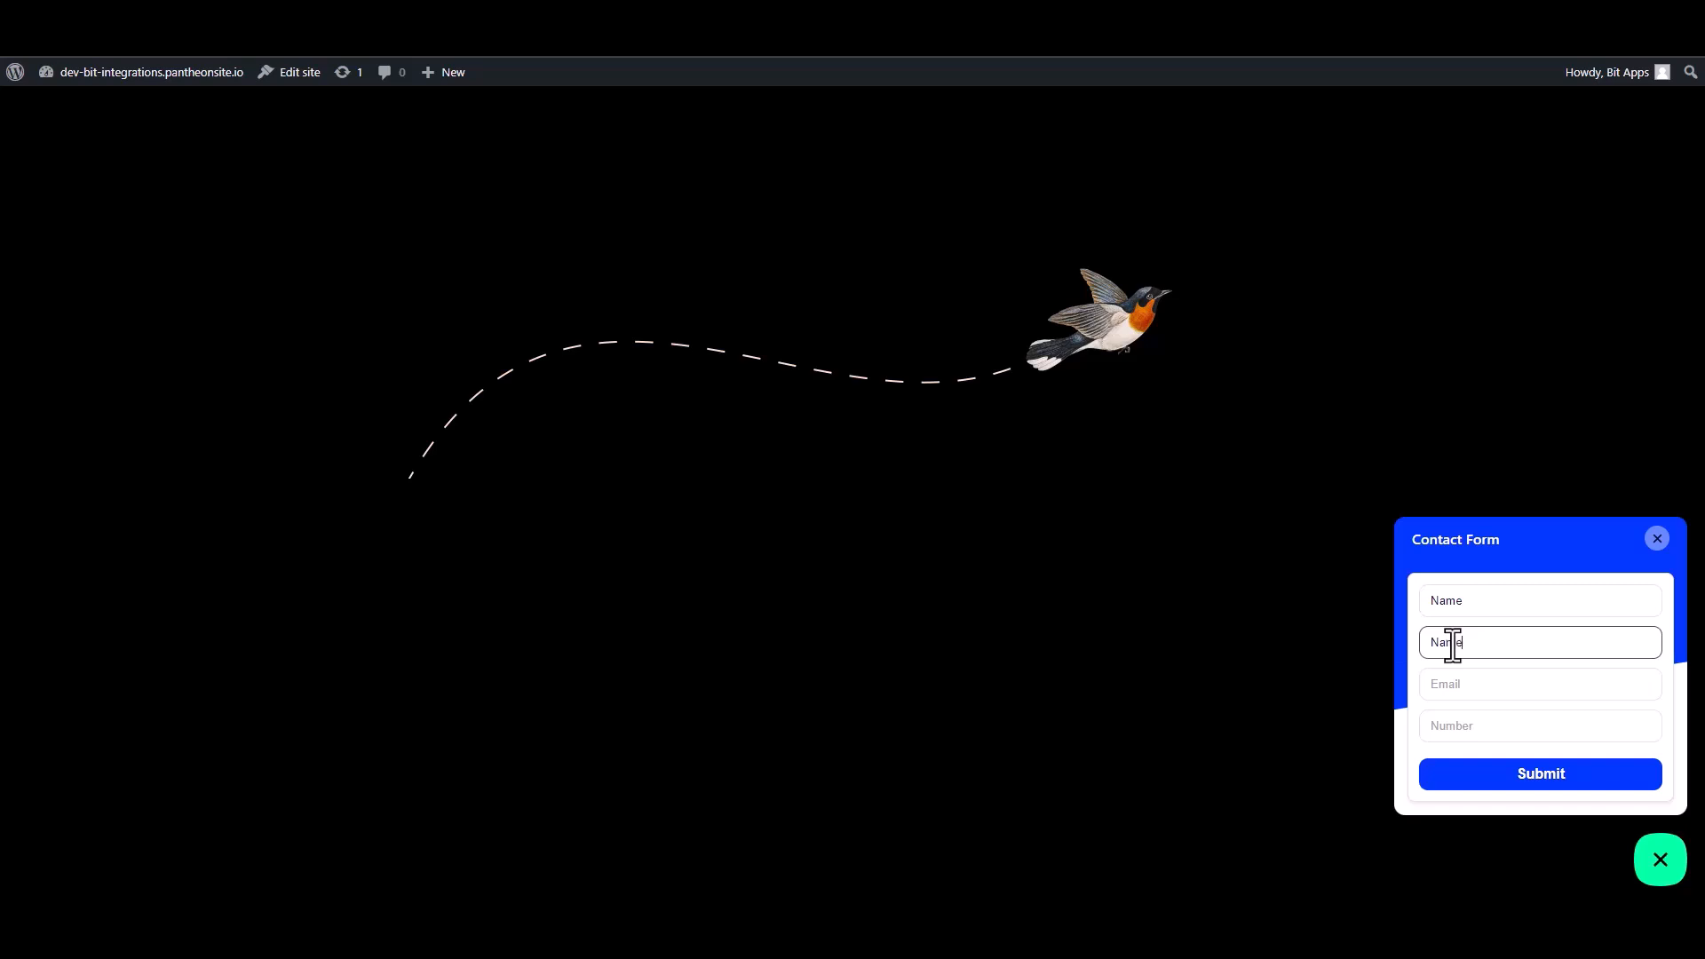
click(1469, 691)
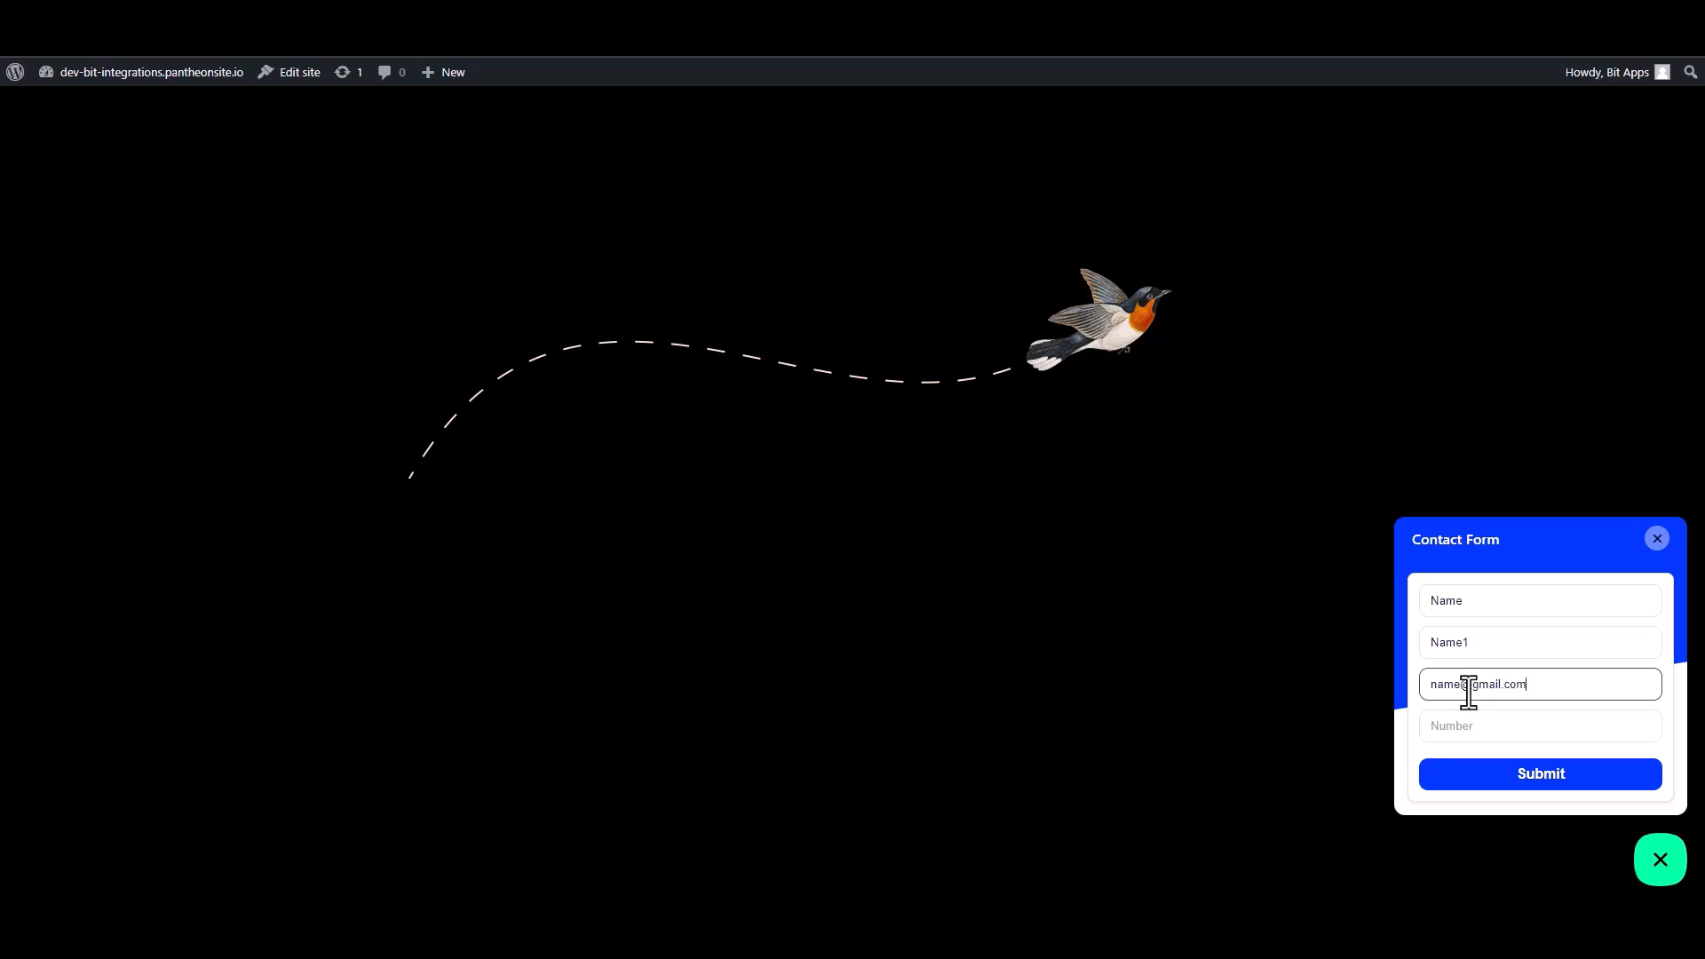
click(1524, 736)
text(0000000)
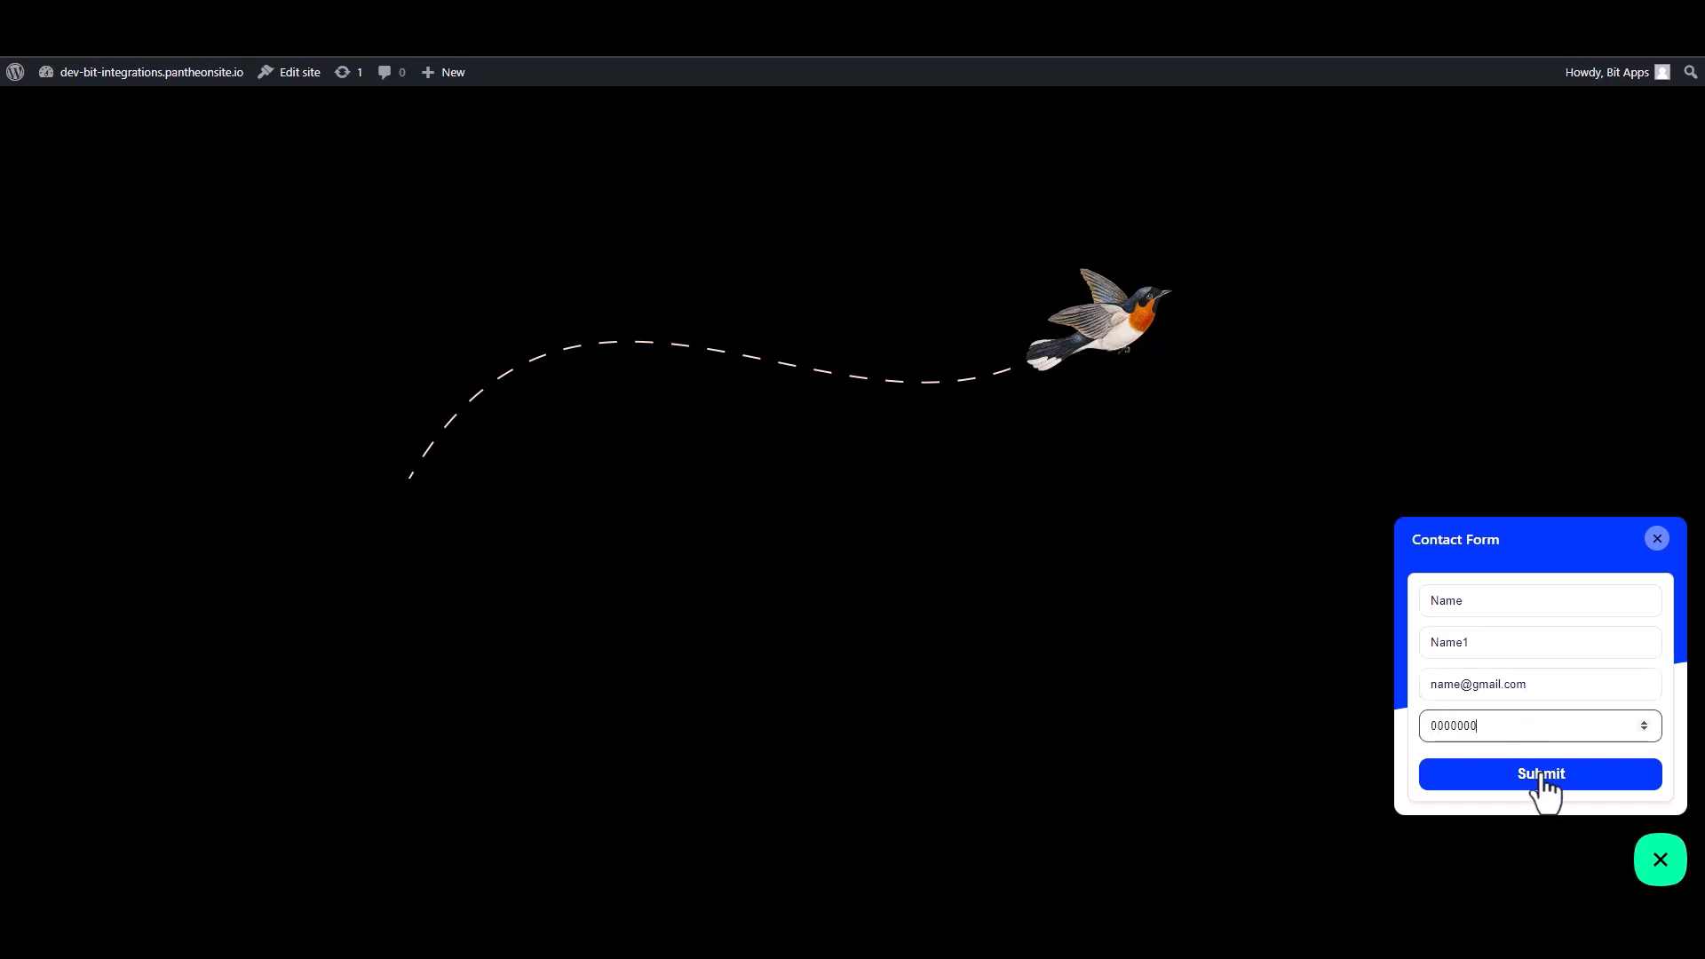
click(1542, 775)
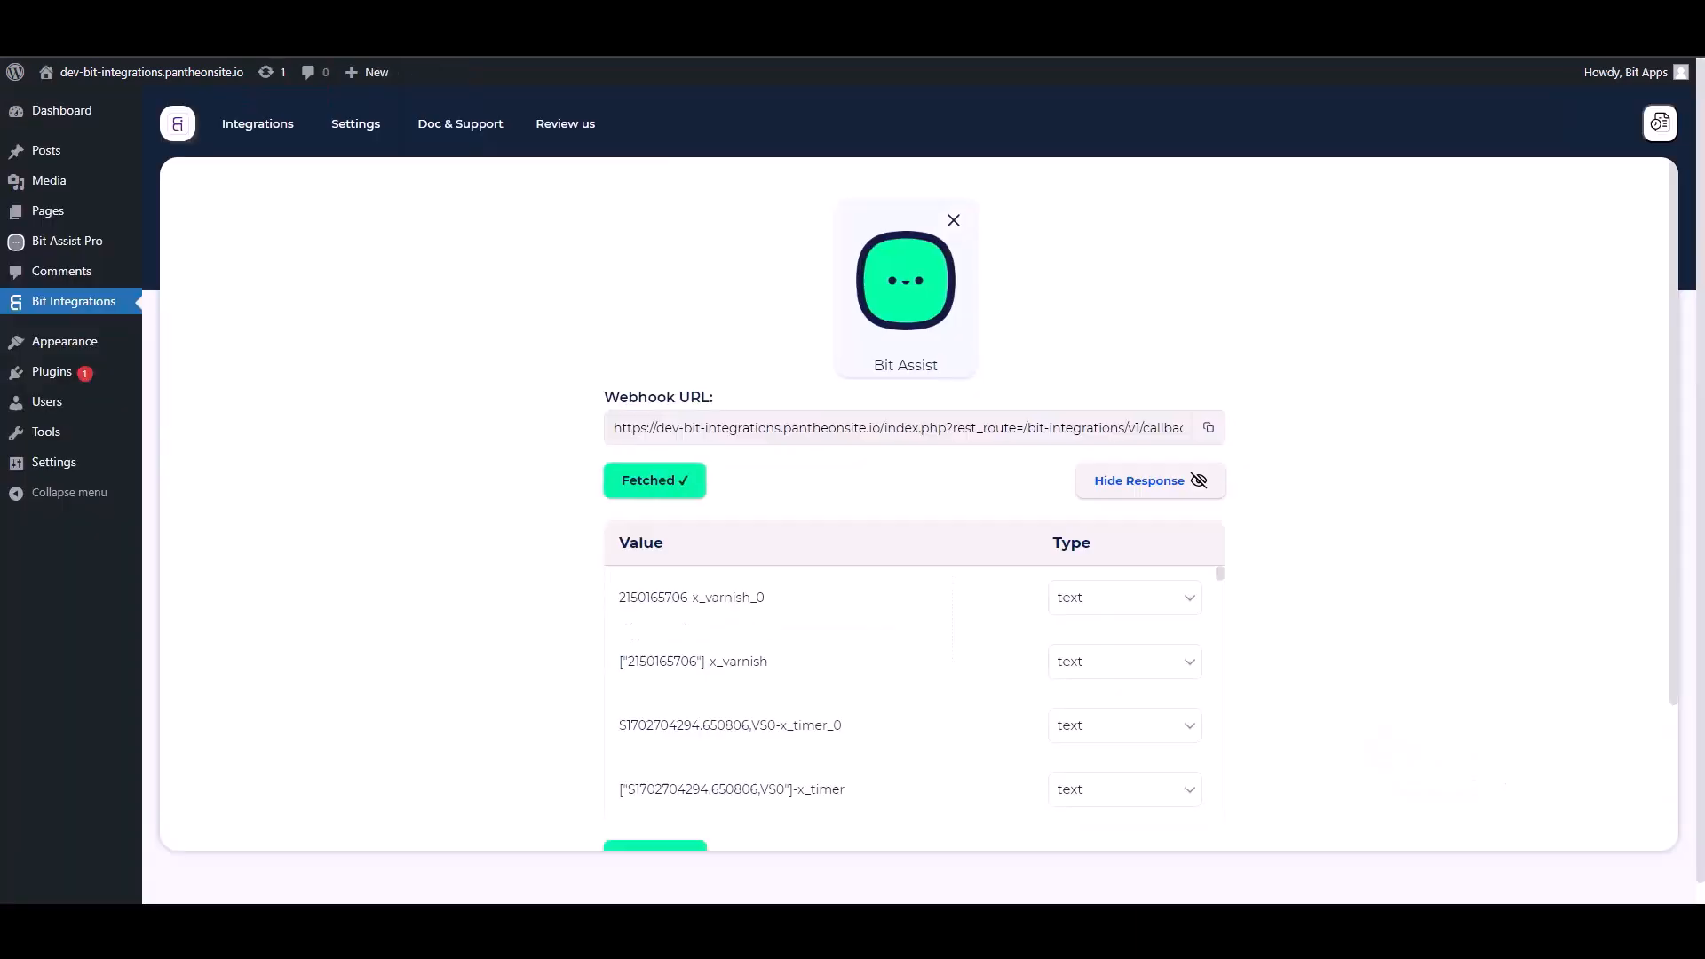
Set the integration action by searching for flow and choosing FlowMattic
scroll(791, 582, down, 5)
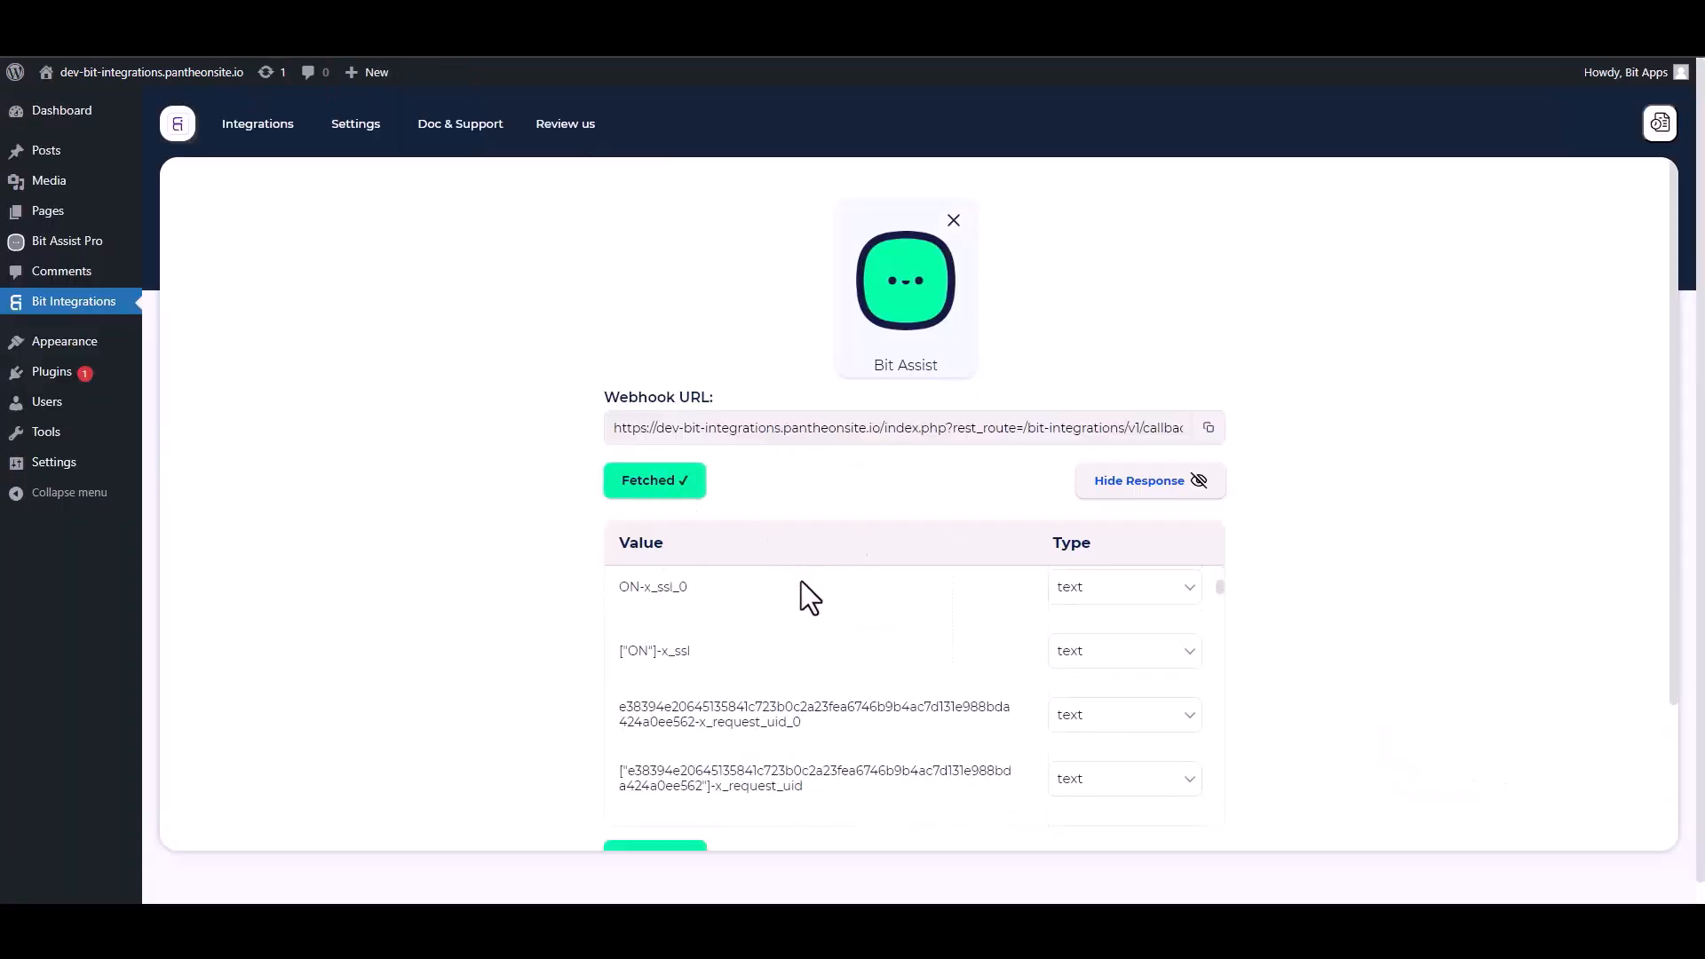
scroll(814, 719, down, 5)
scroll(1405, 599, down, 2)
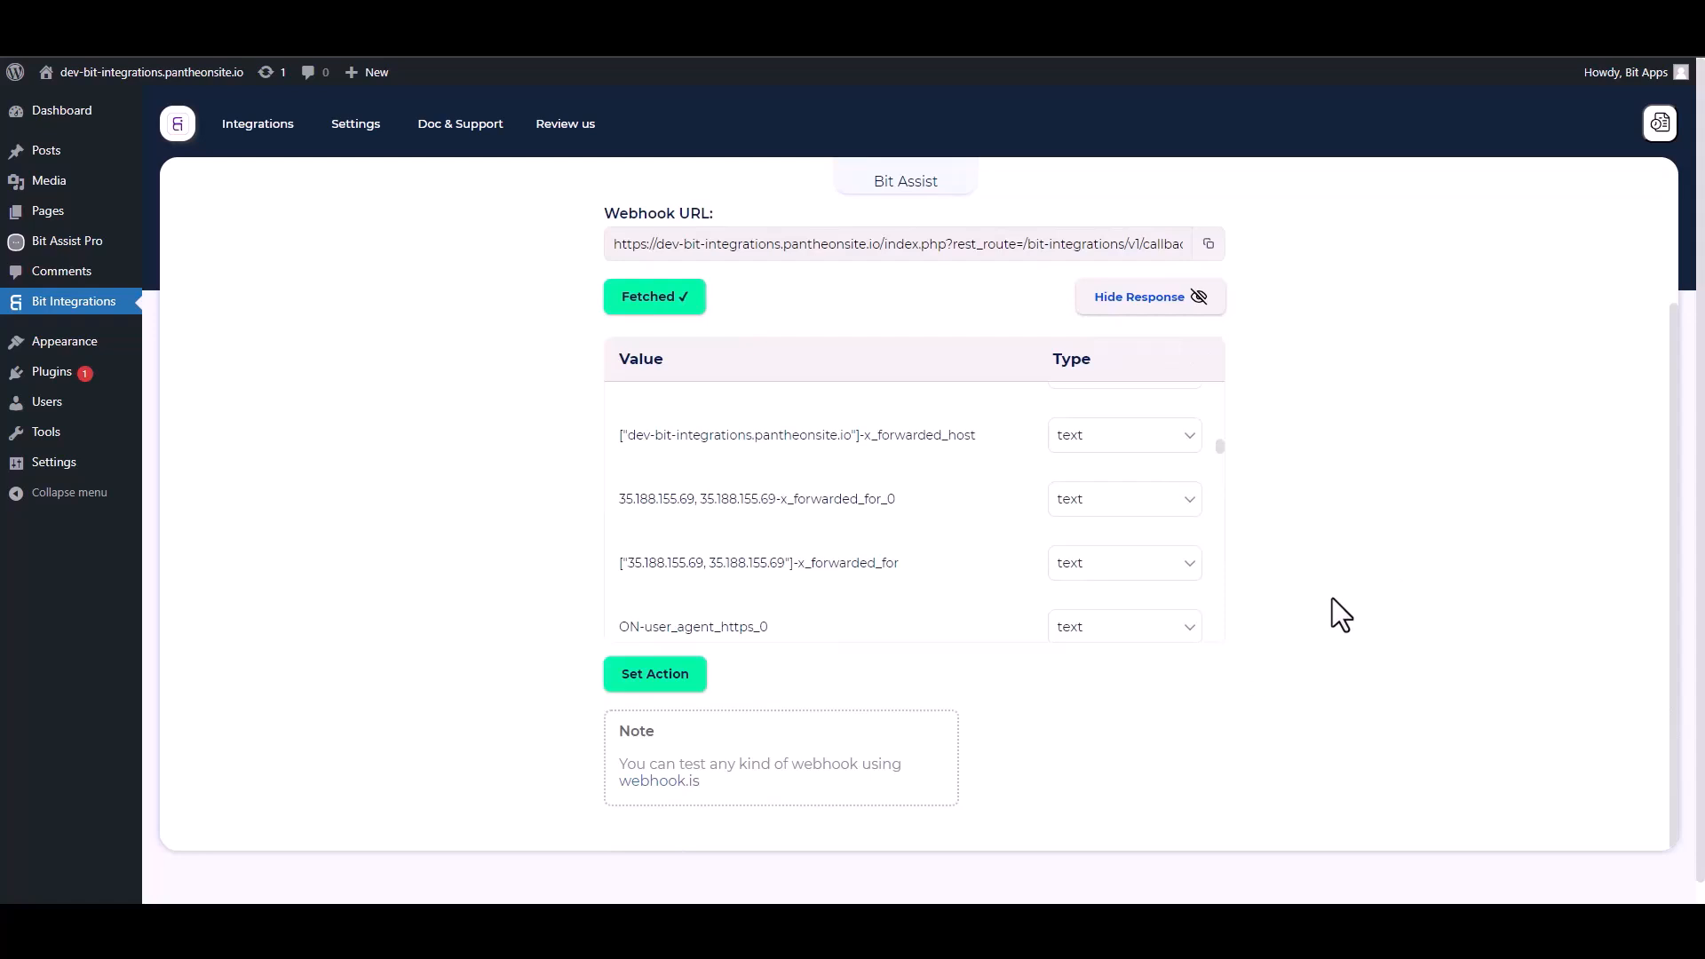
scroll(1332, 599, down, 1)
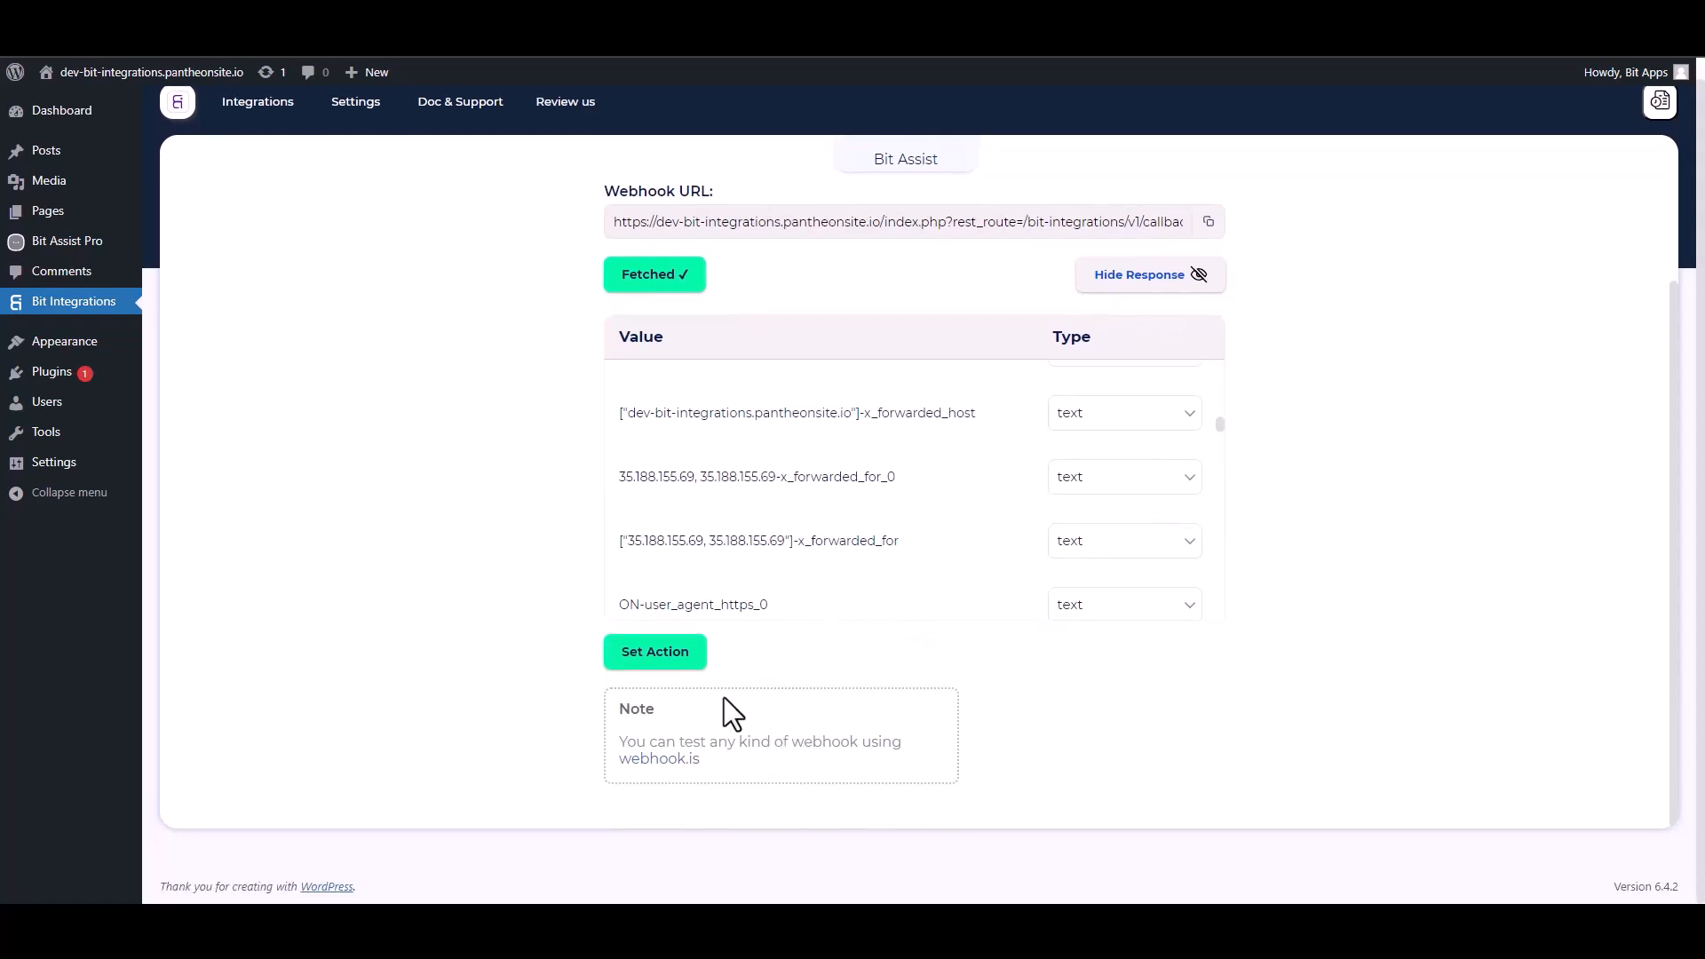
click(668, 675)
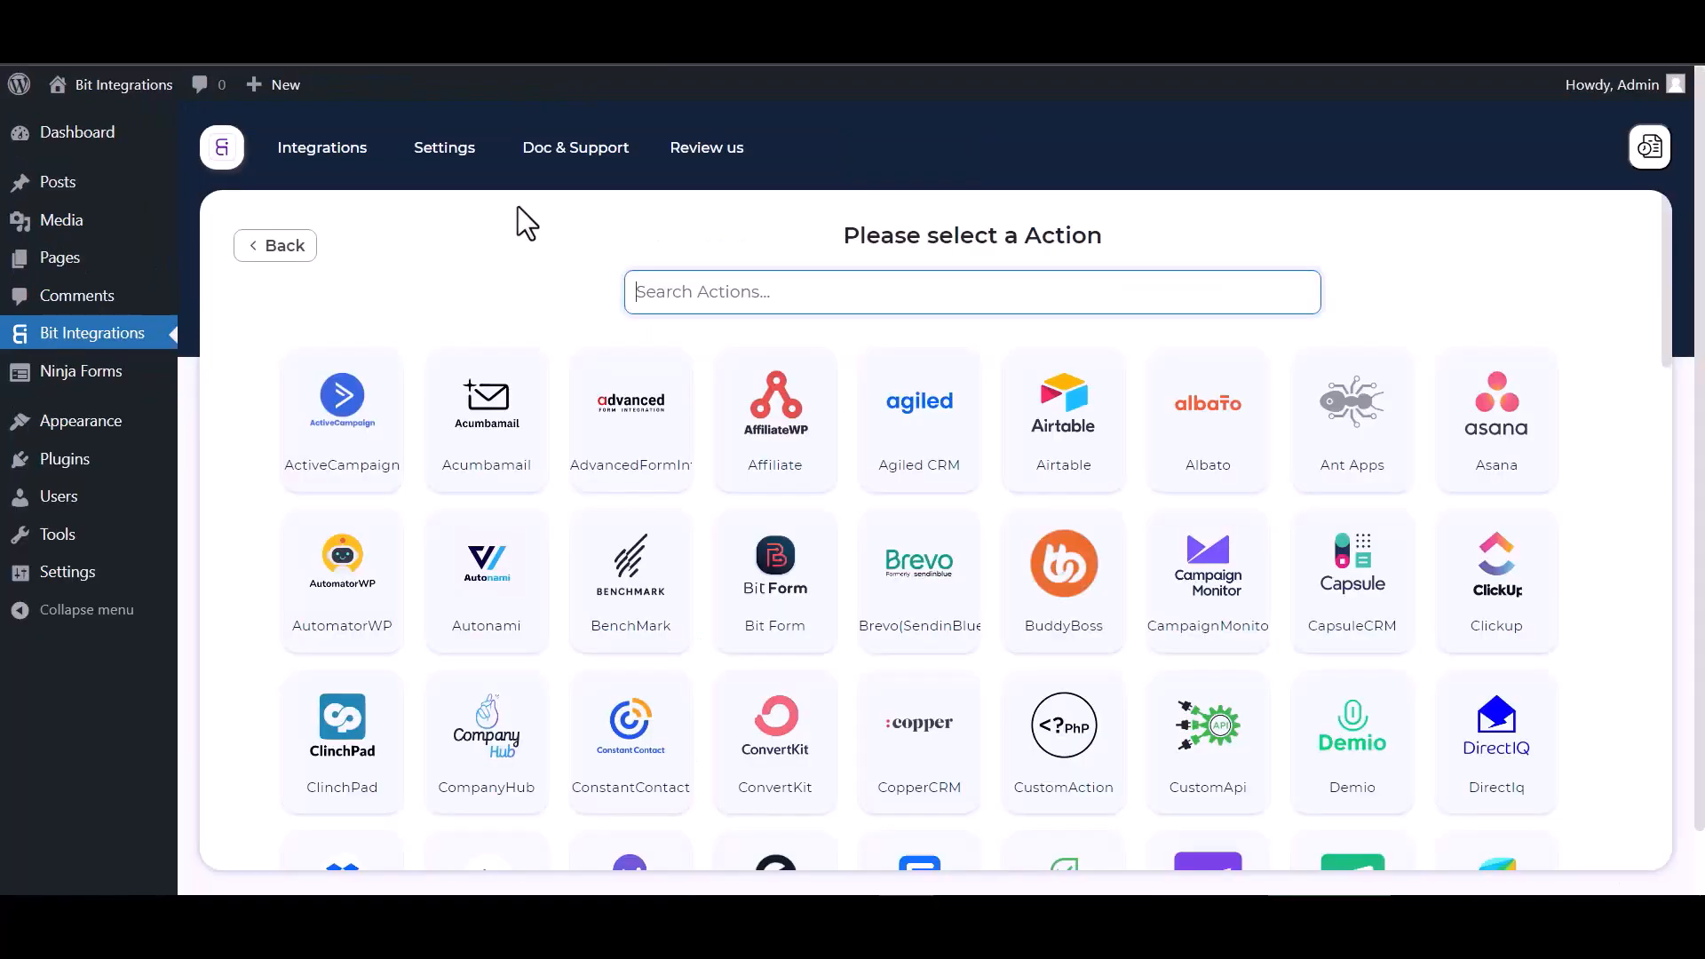
text(flow)
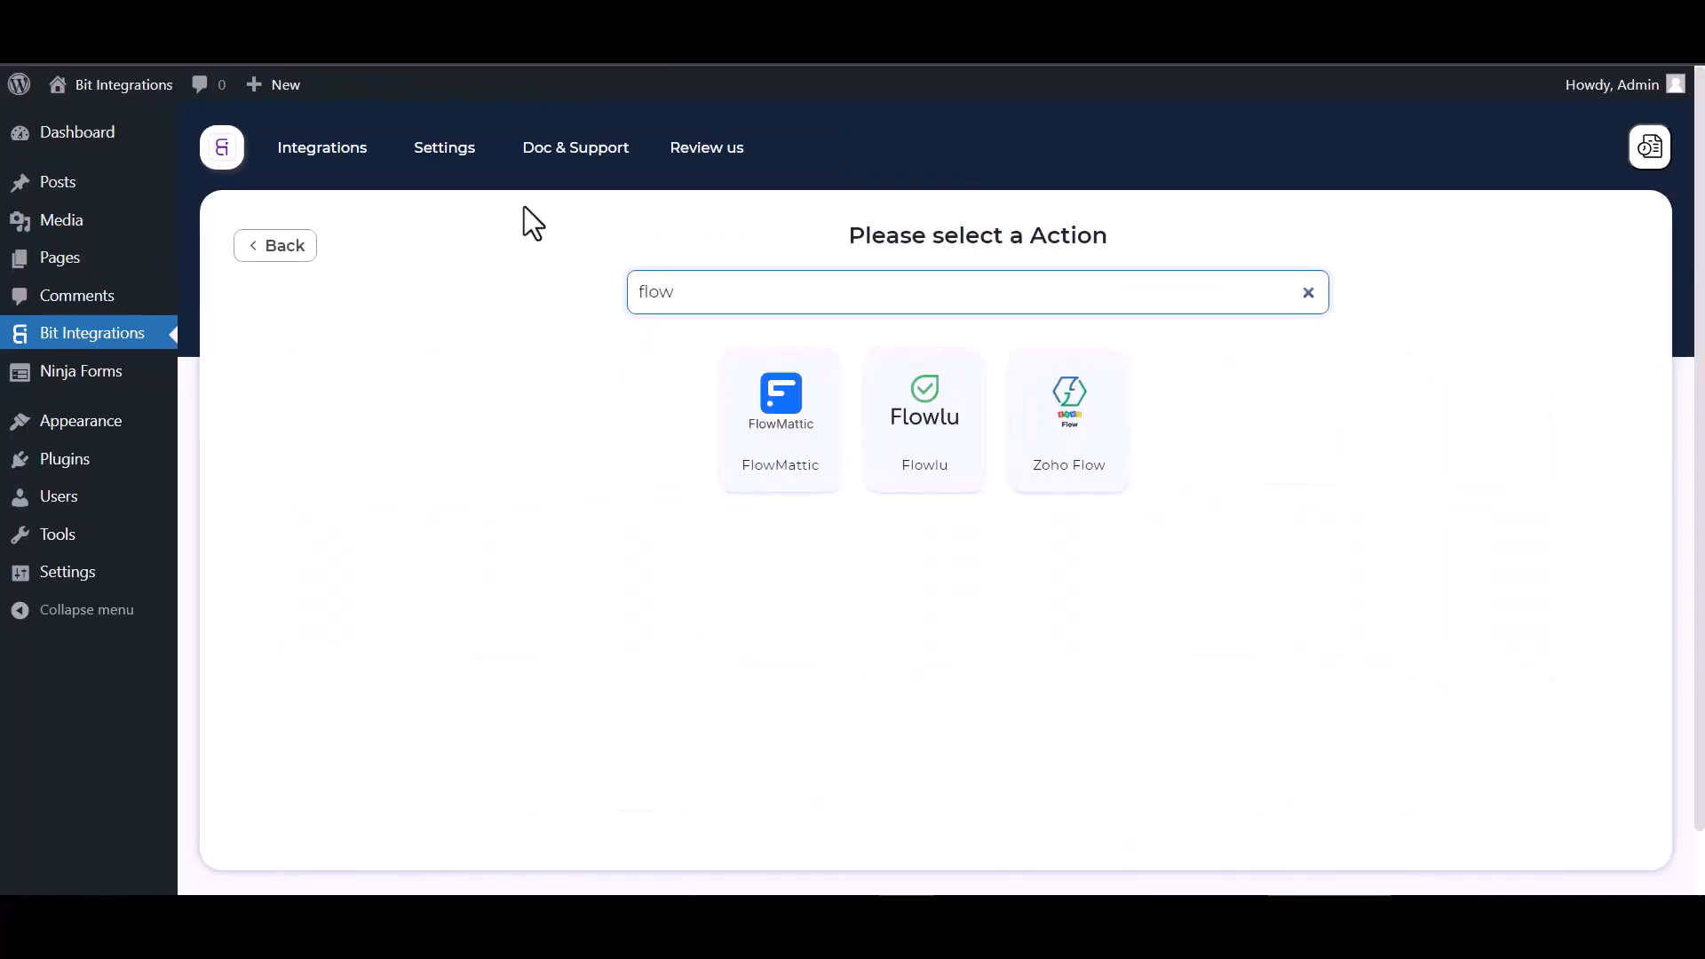
click(796, 463)
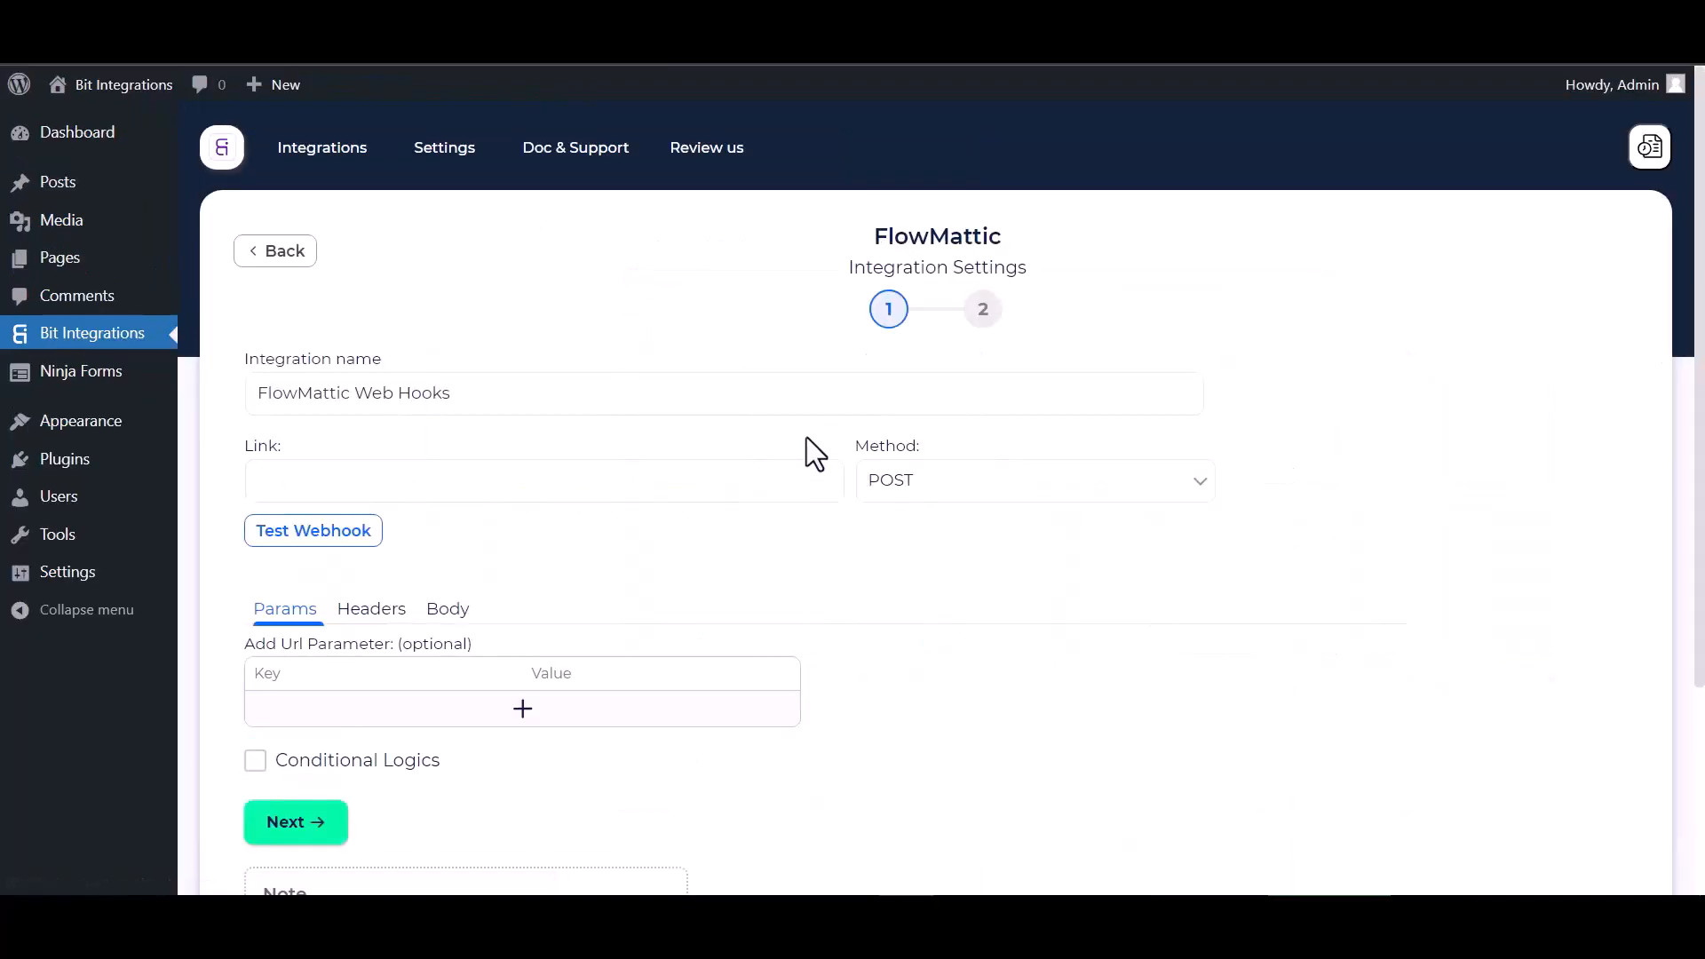
Set Webhooks as the FlowMattic workflow trigger and copy its webhook URL
click(302, 471)
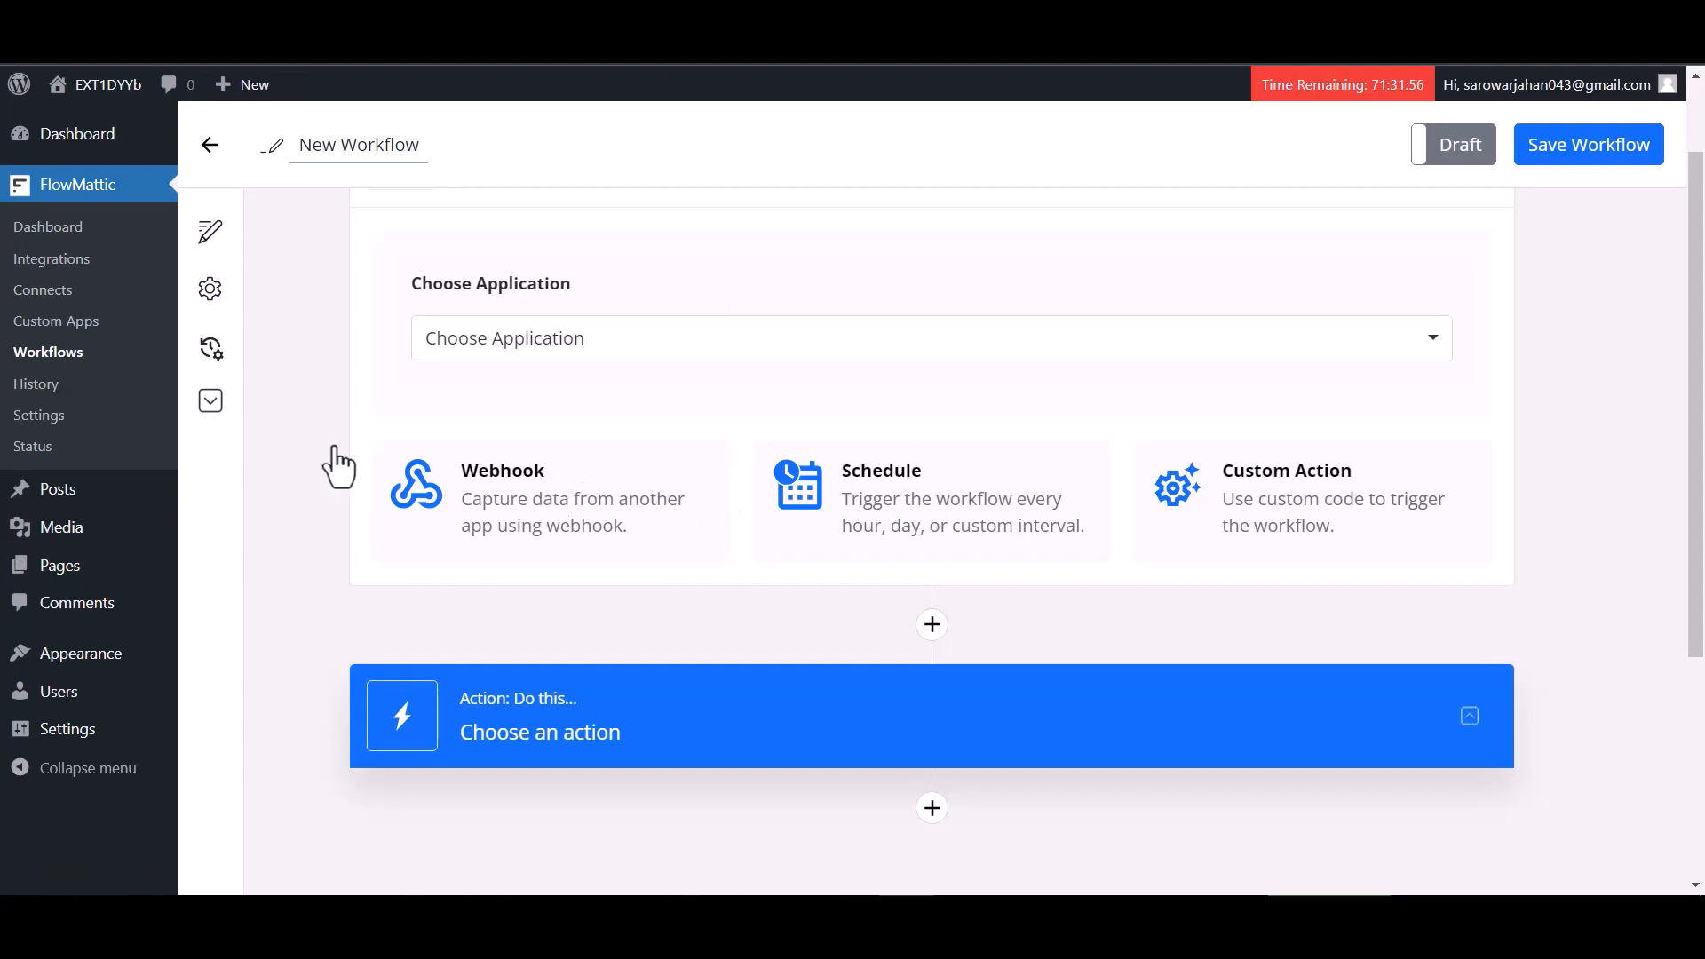
scroll(727, 530, down, 1)
click(560, 411)
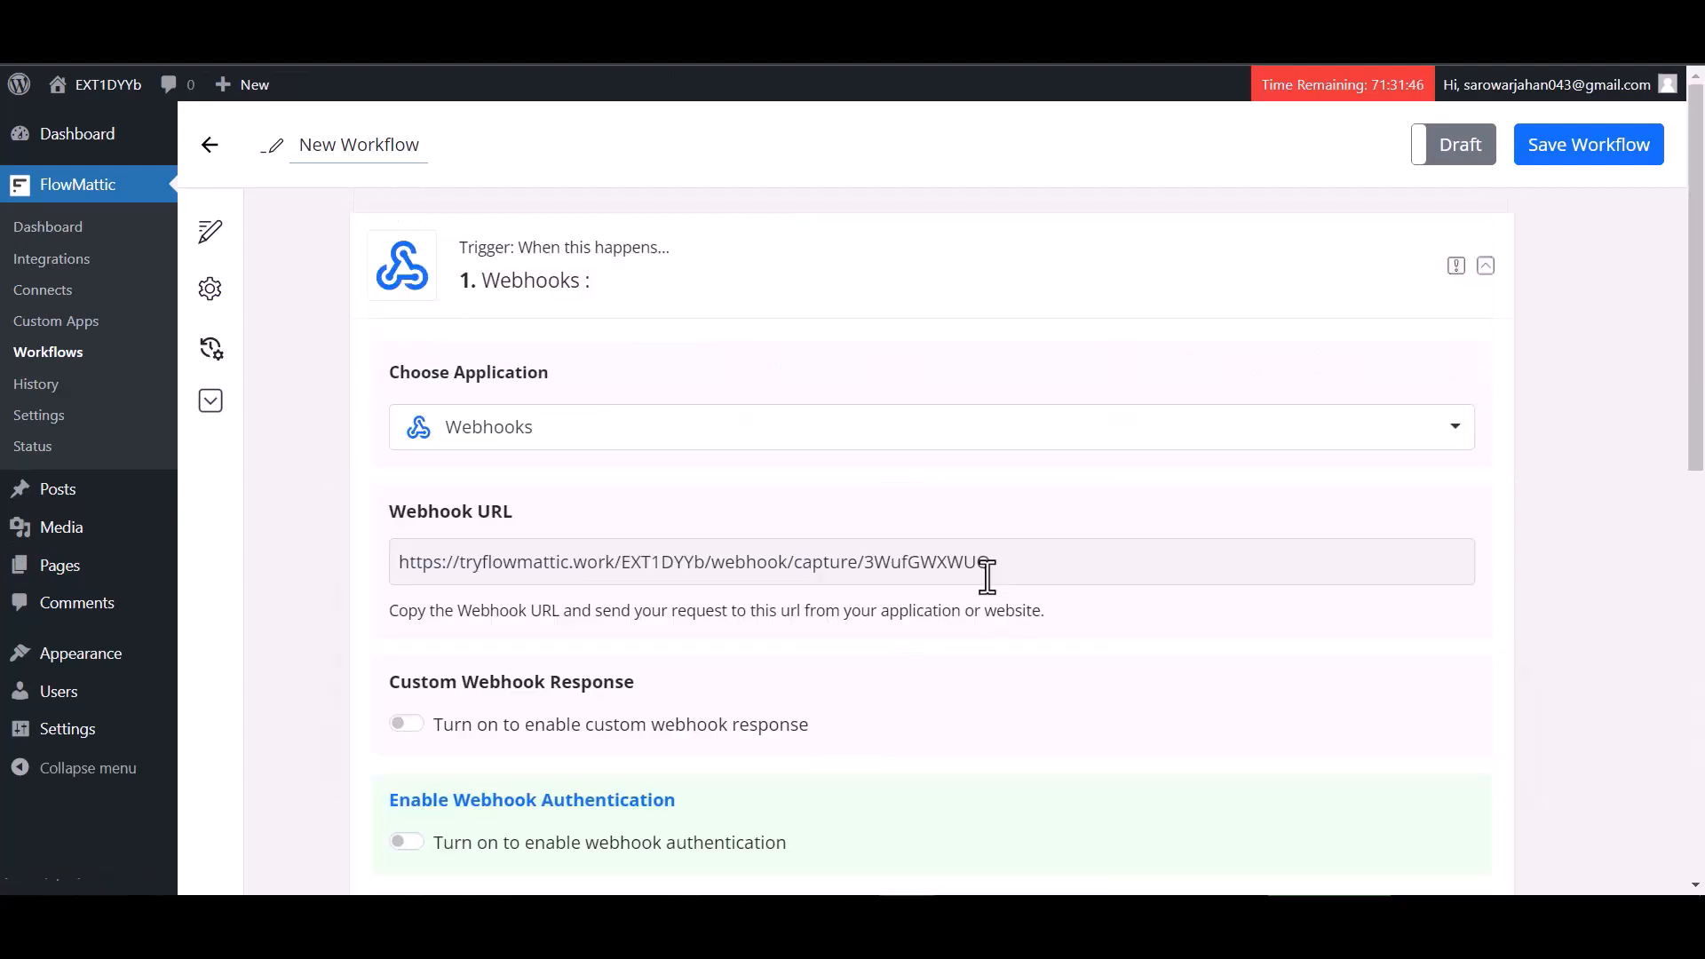
click(988, 575)
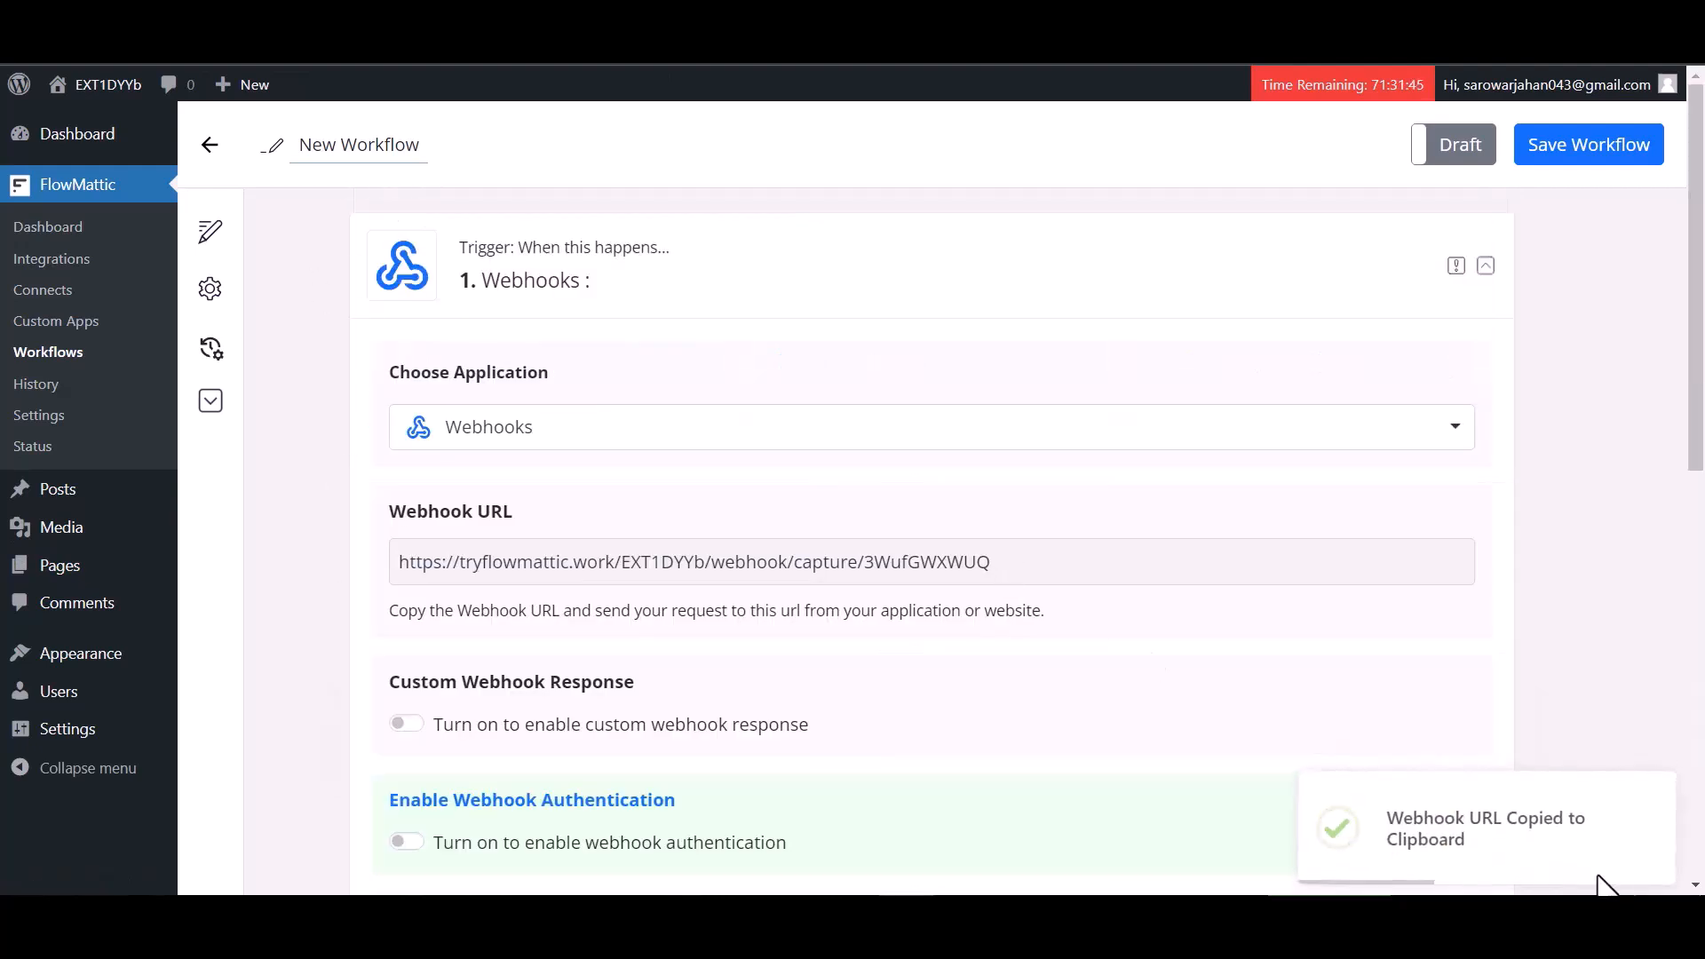
Start capturing webhook data for the trigger
scroll(798, 675, down, 1)
scroll(798, 684, down, 2)
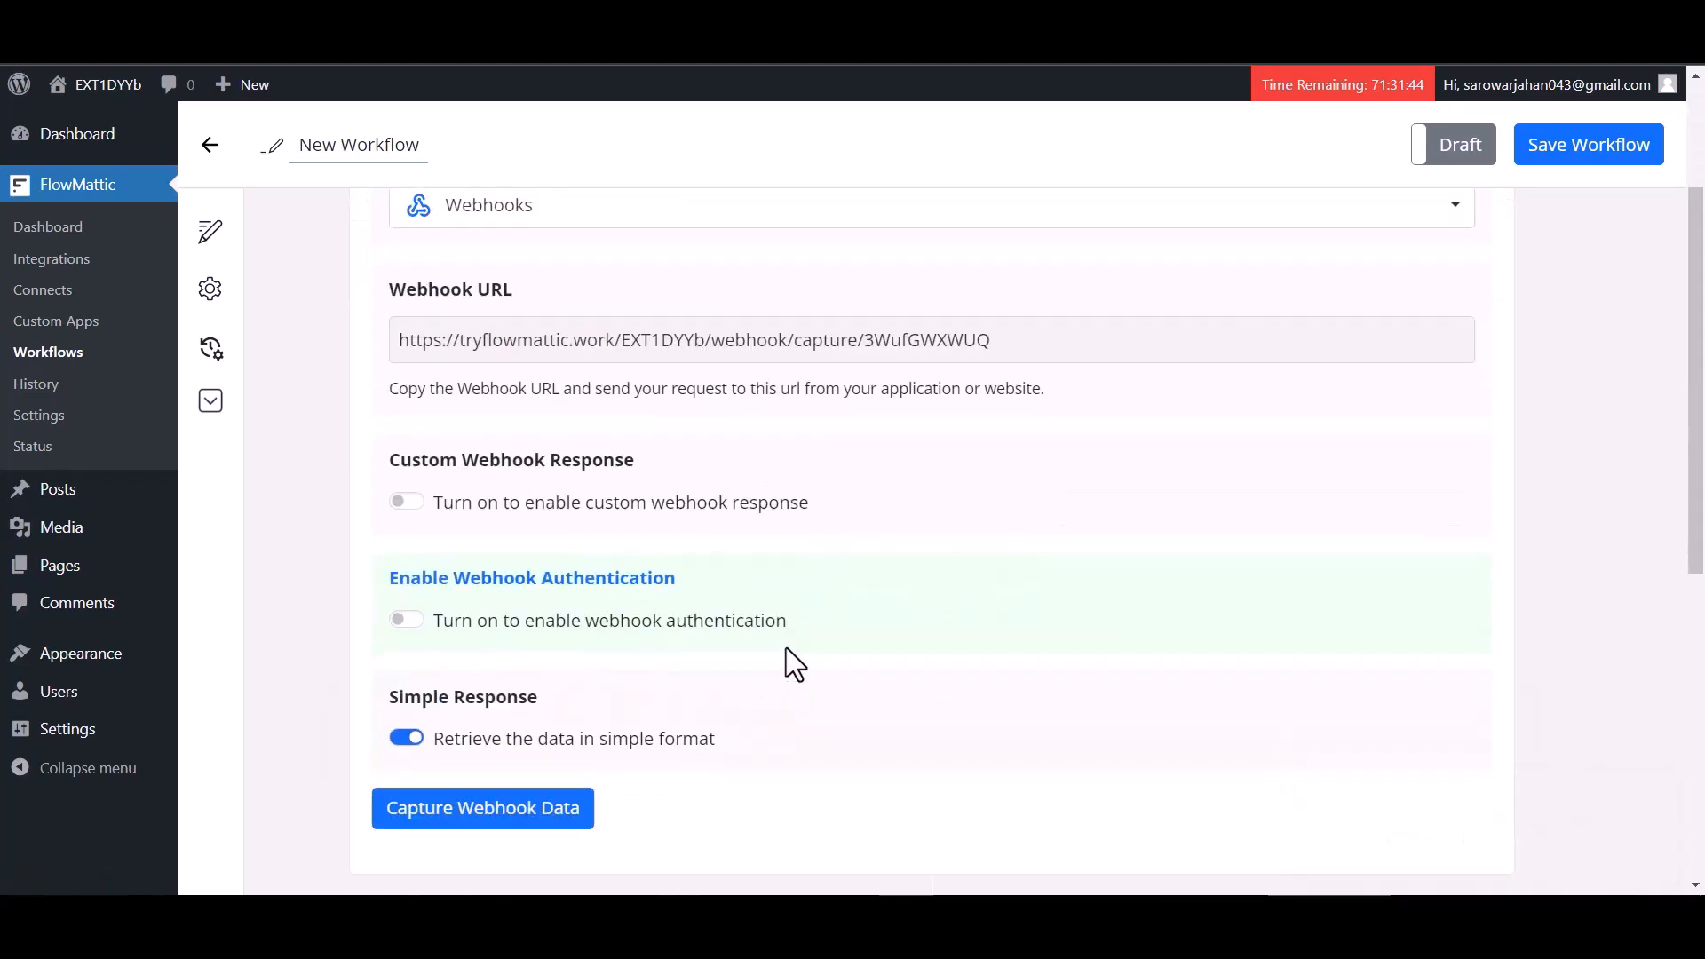
click(497, 817)
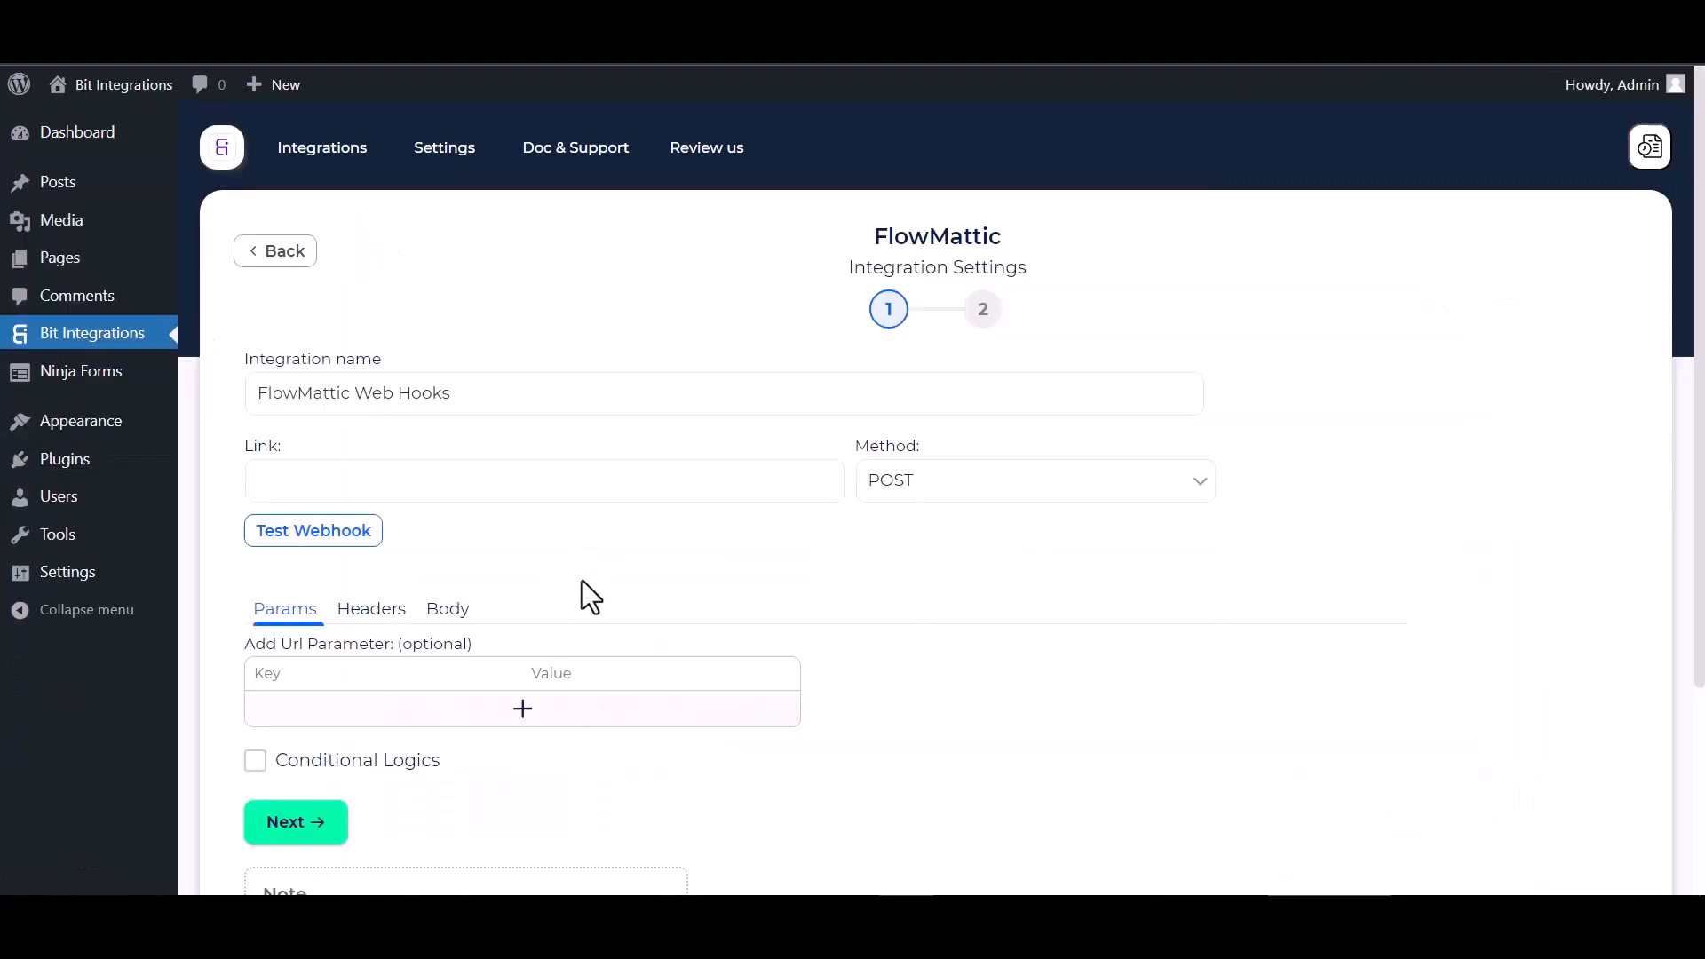
Paste the webhook URL as the integration Link and set the body to send all data as application/json
click(318, 475)
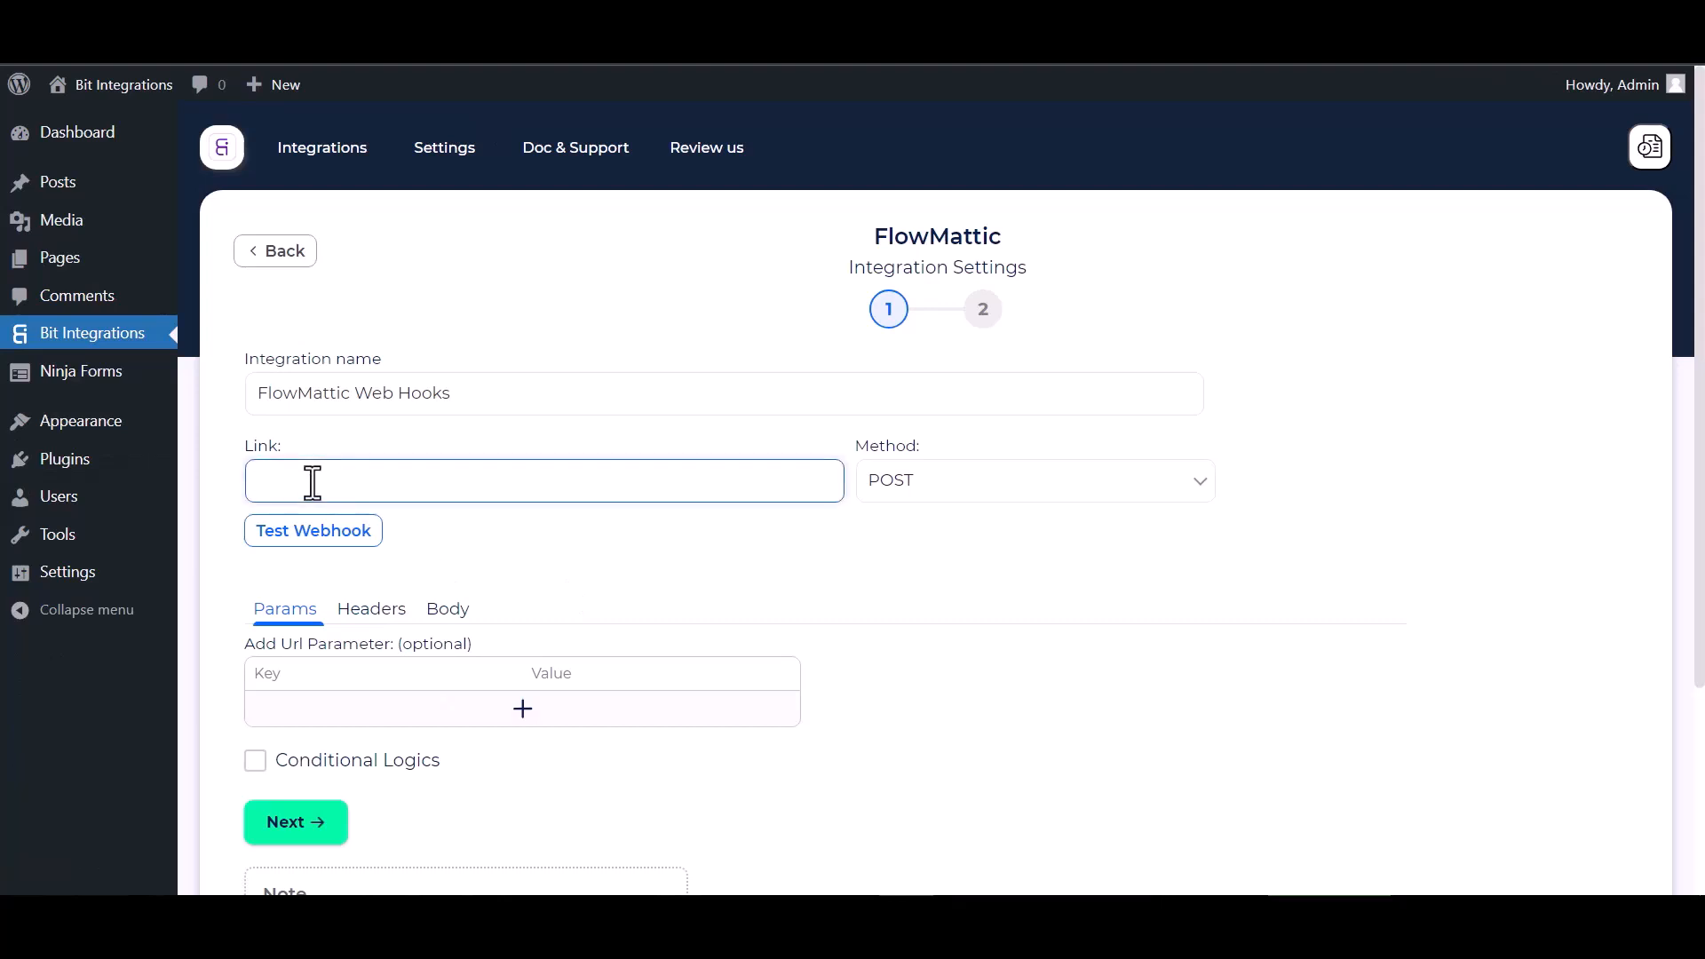
key(ctrl+v)
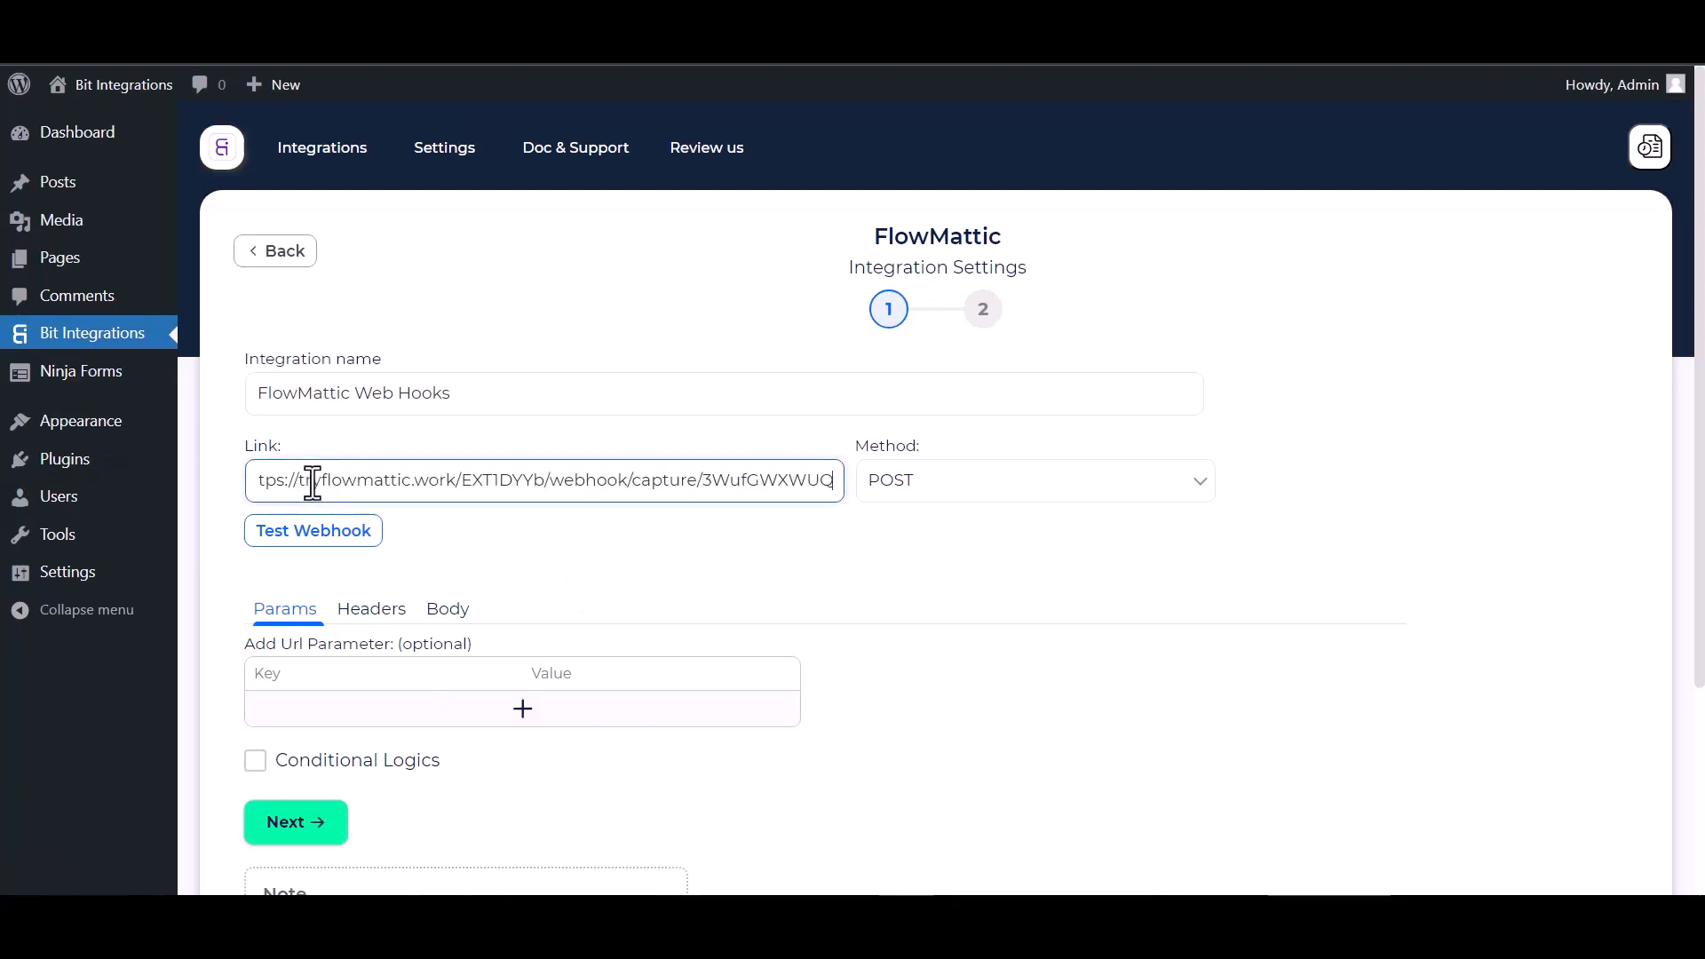
click(435, 609)
click(289, 675)
scroll(465, 679, down, 1)
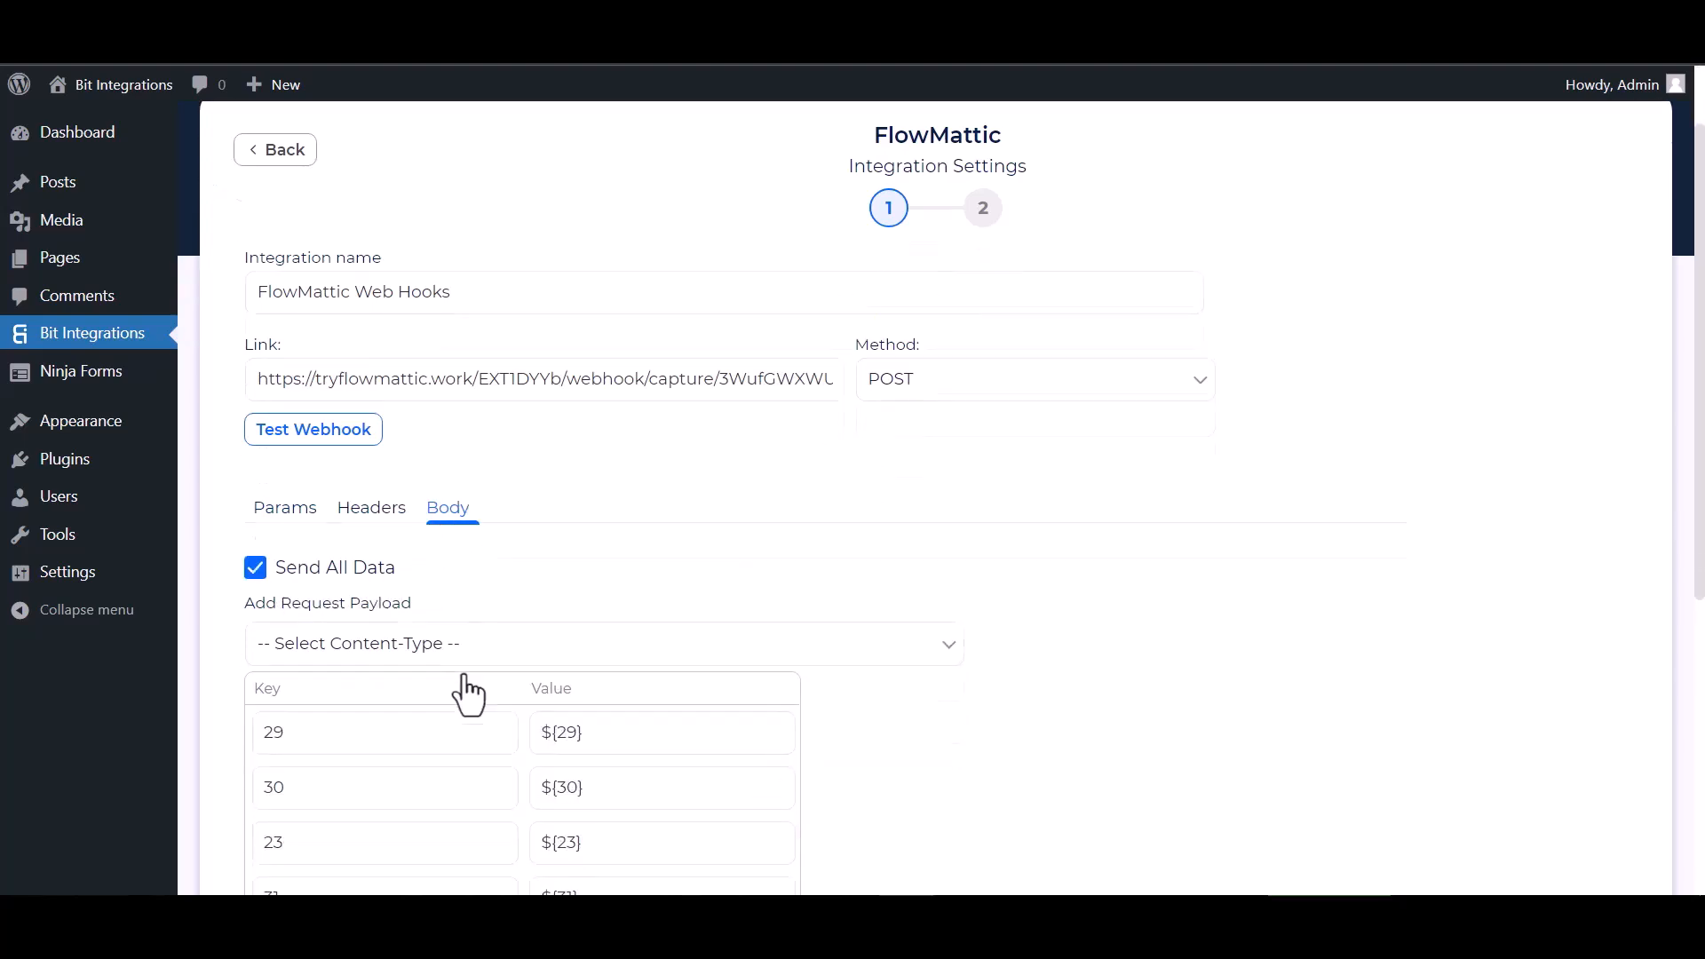
click(469, 646)
click(400, 695)
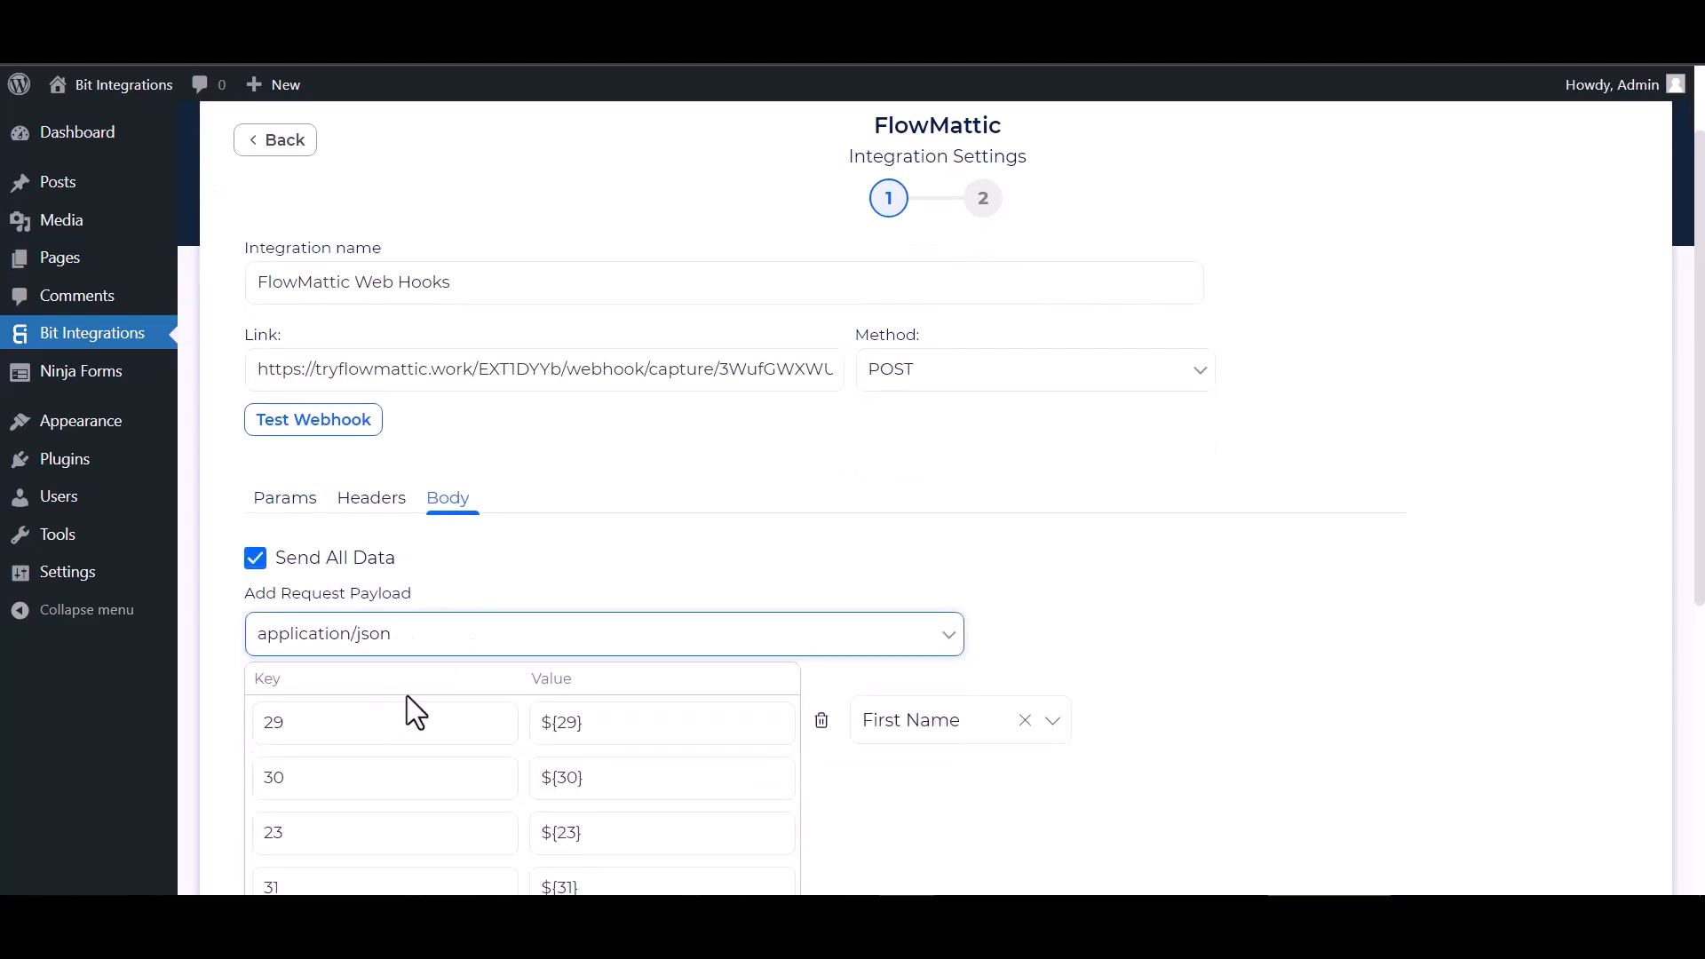
Test the webhook, then proceed and finish and save the integration
scroll(408, 695, down, 2)
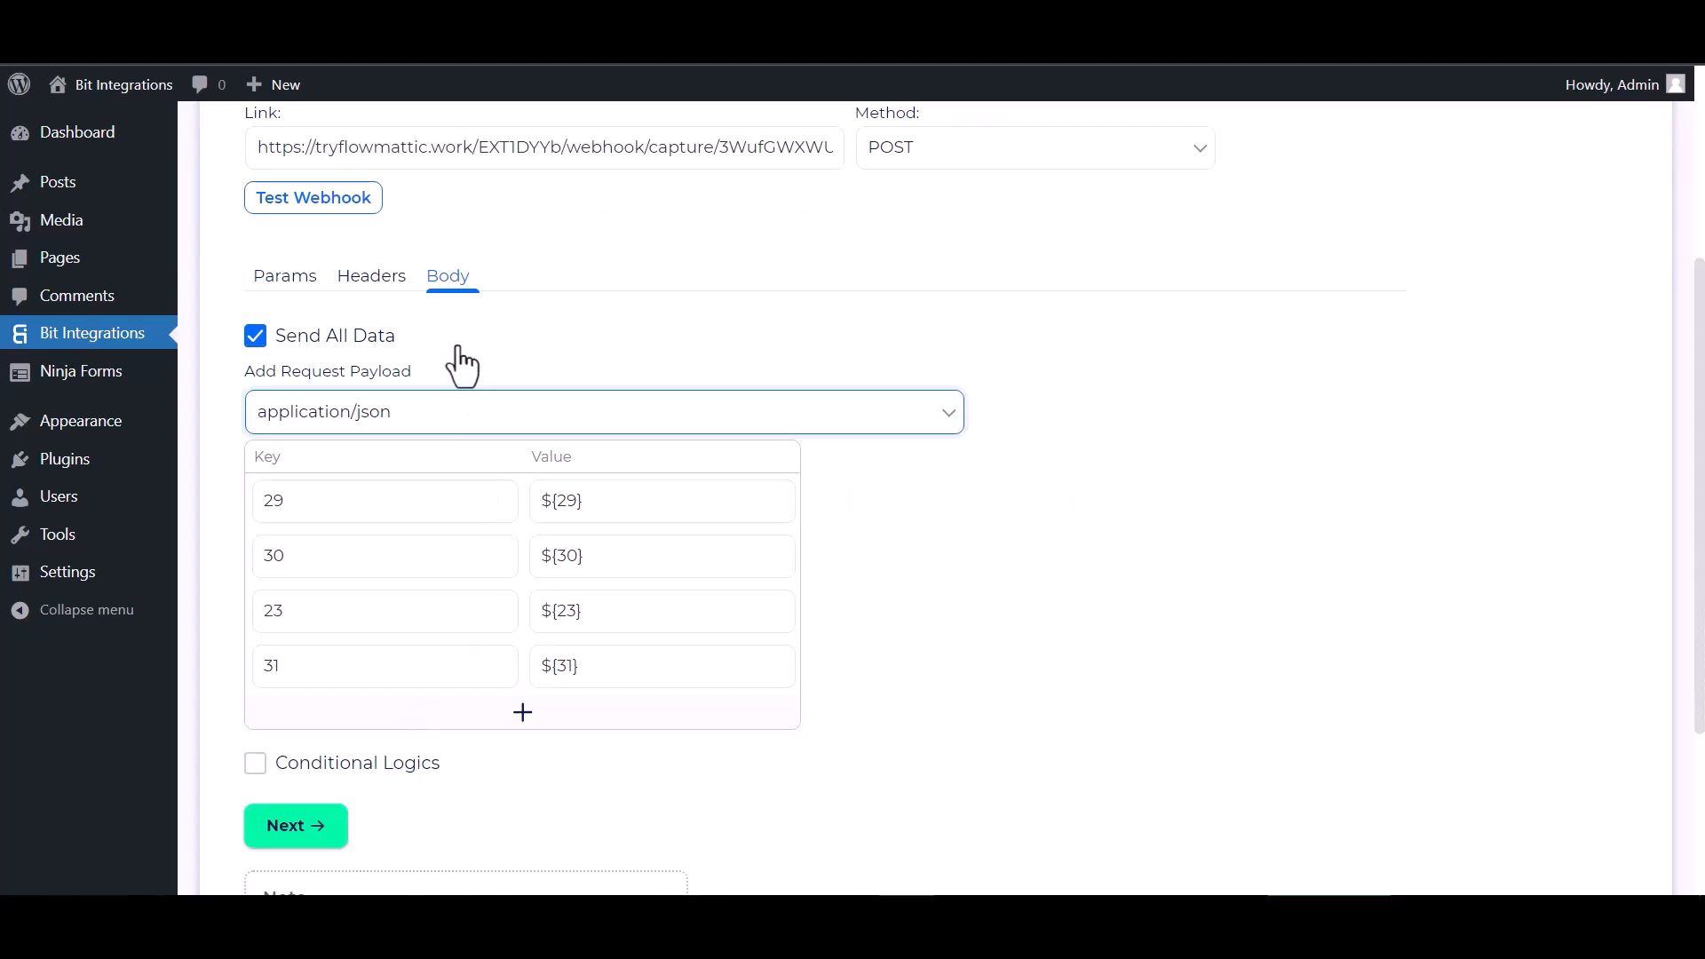
click(311, 206)
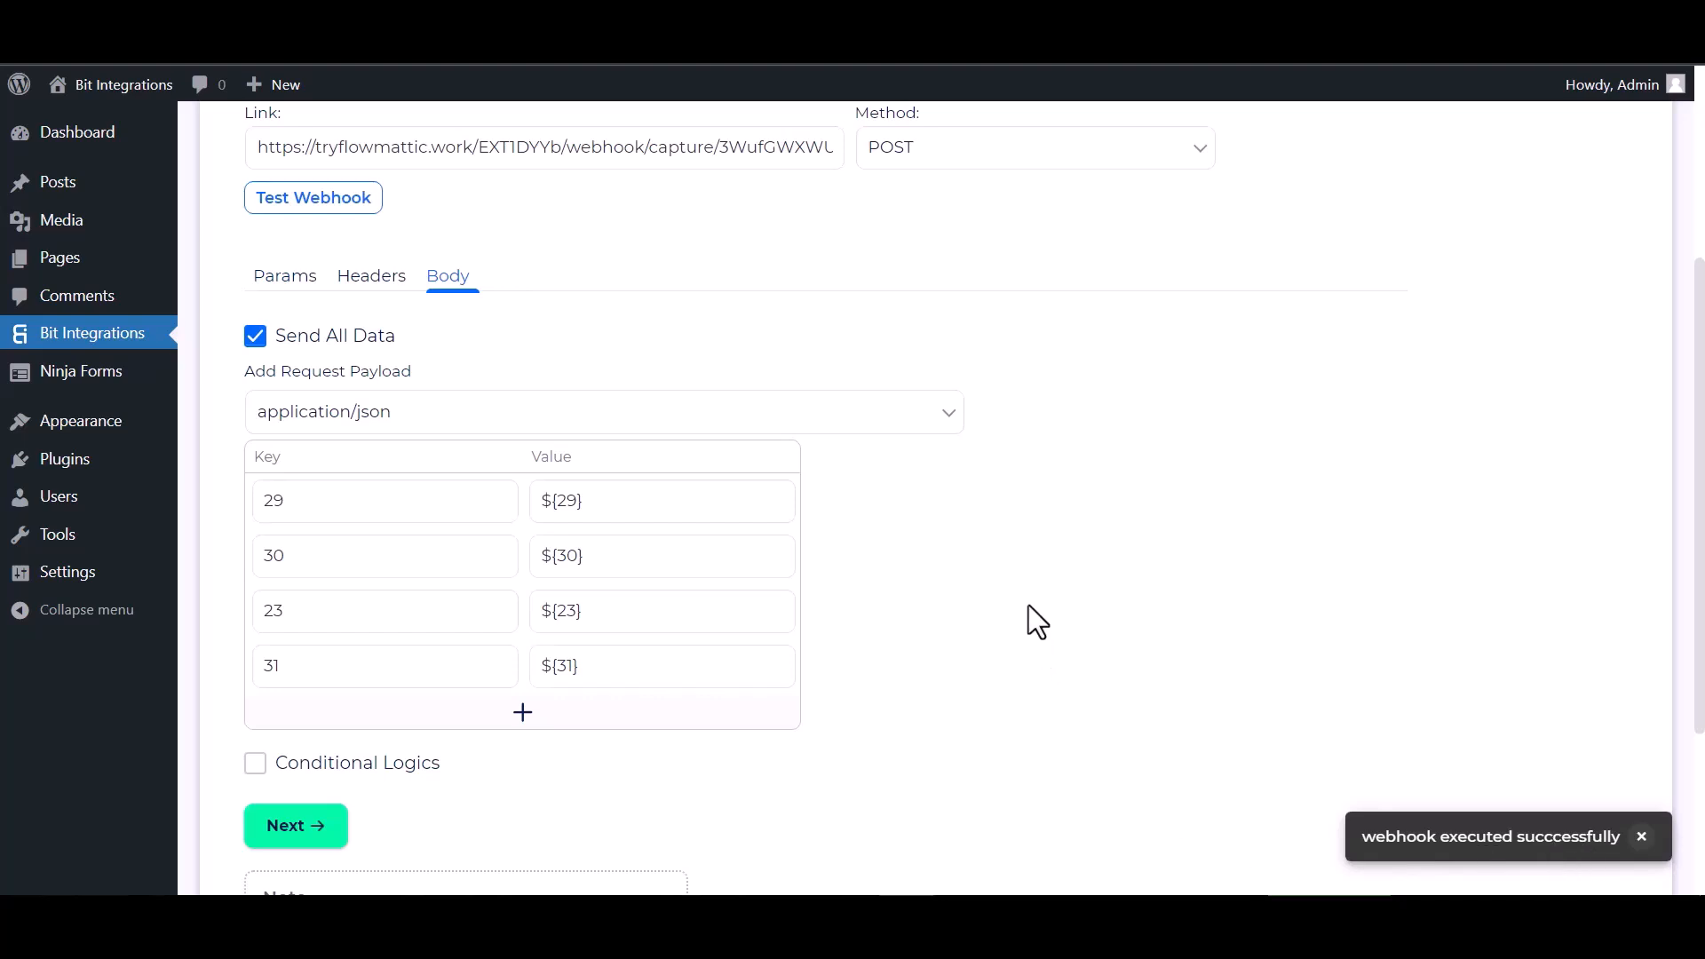
scroll(373, 702, down, 1)
click(302, 712)
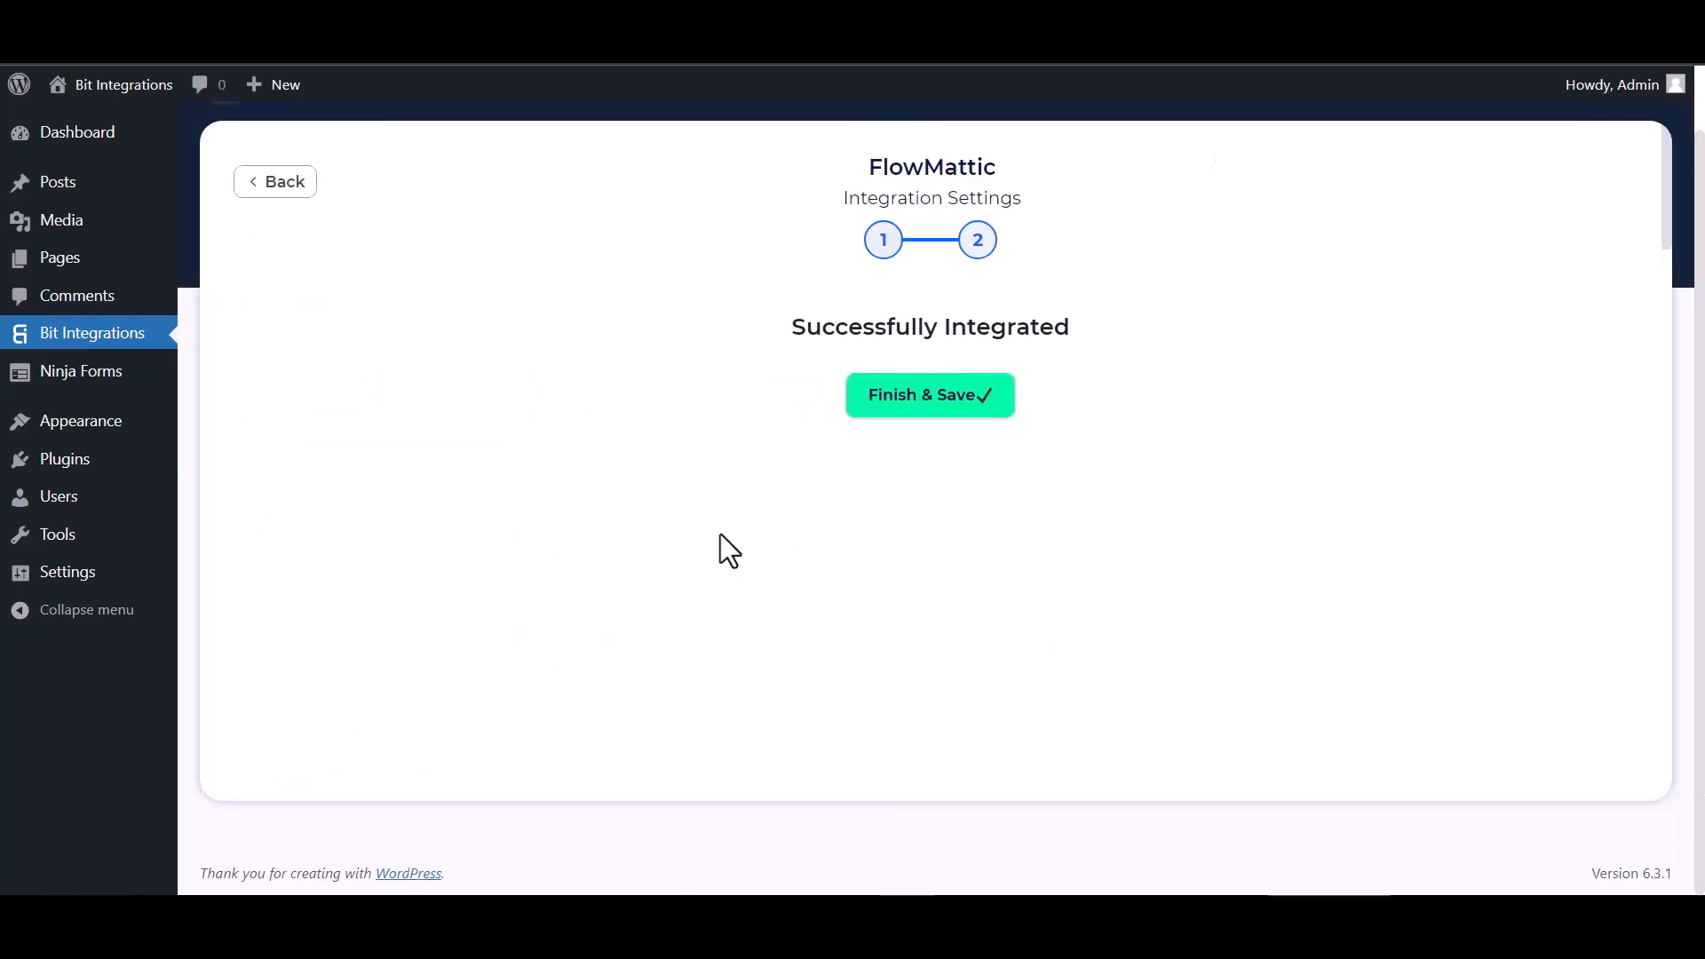
click(919, 410)
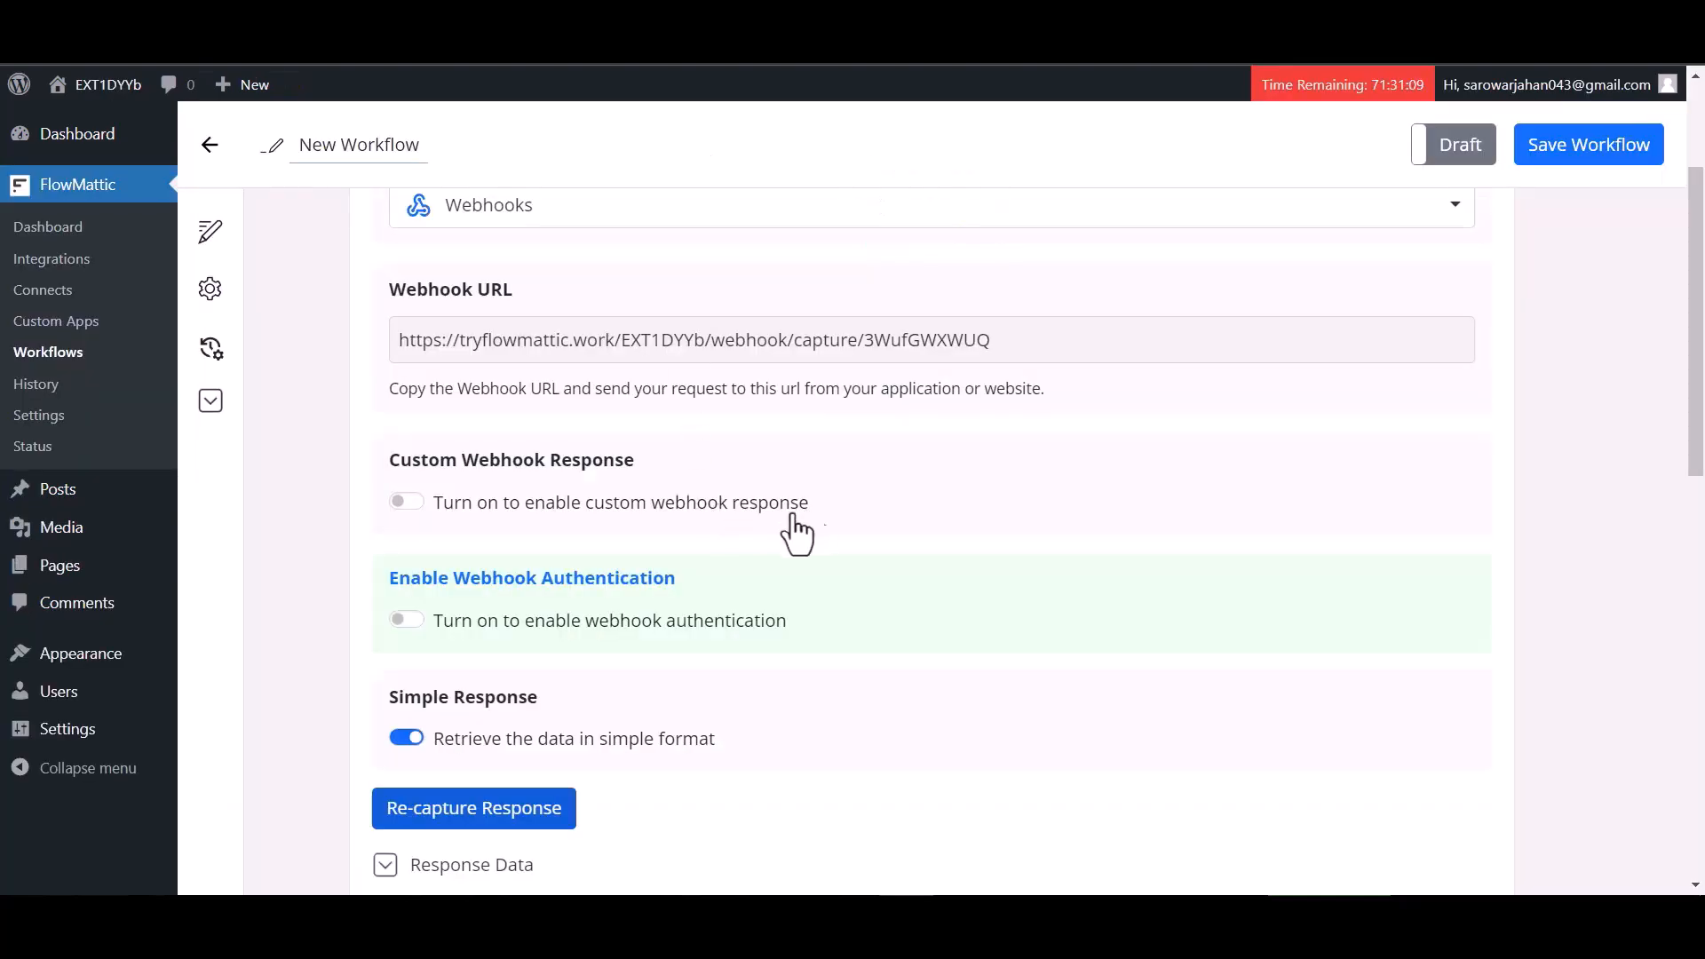
Add Mailchimp as the workflow's action application by searching for mailc
scroll(785, 528, down, 5)
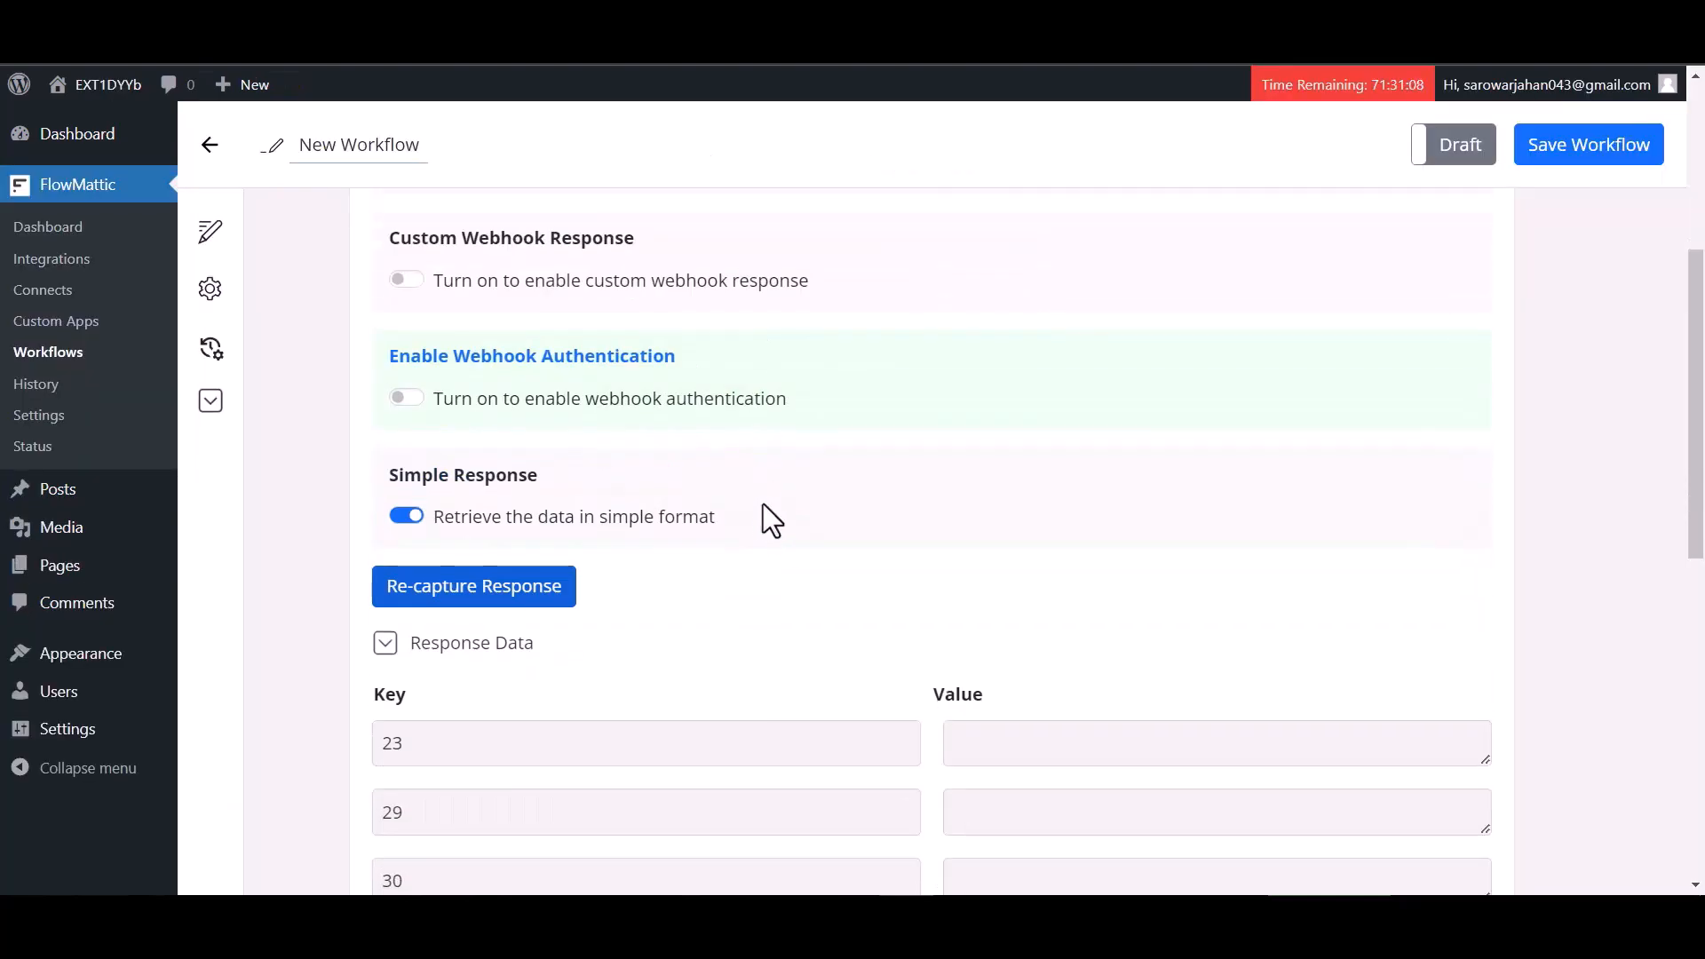
scroll(670, 585, down, 1)
scroll(669, 584, down, 3)
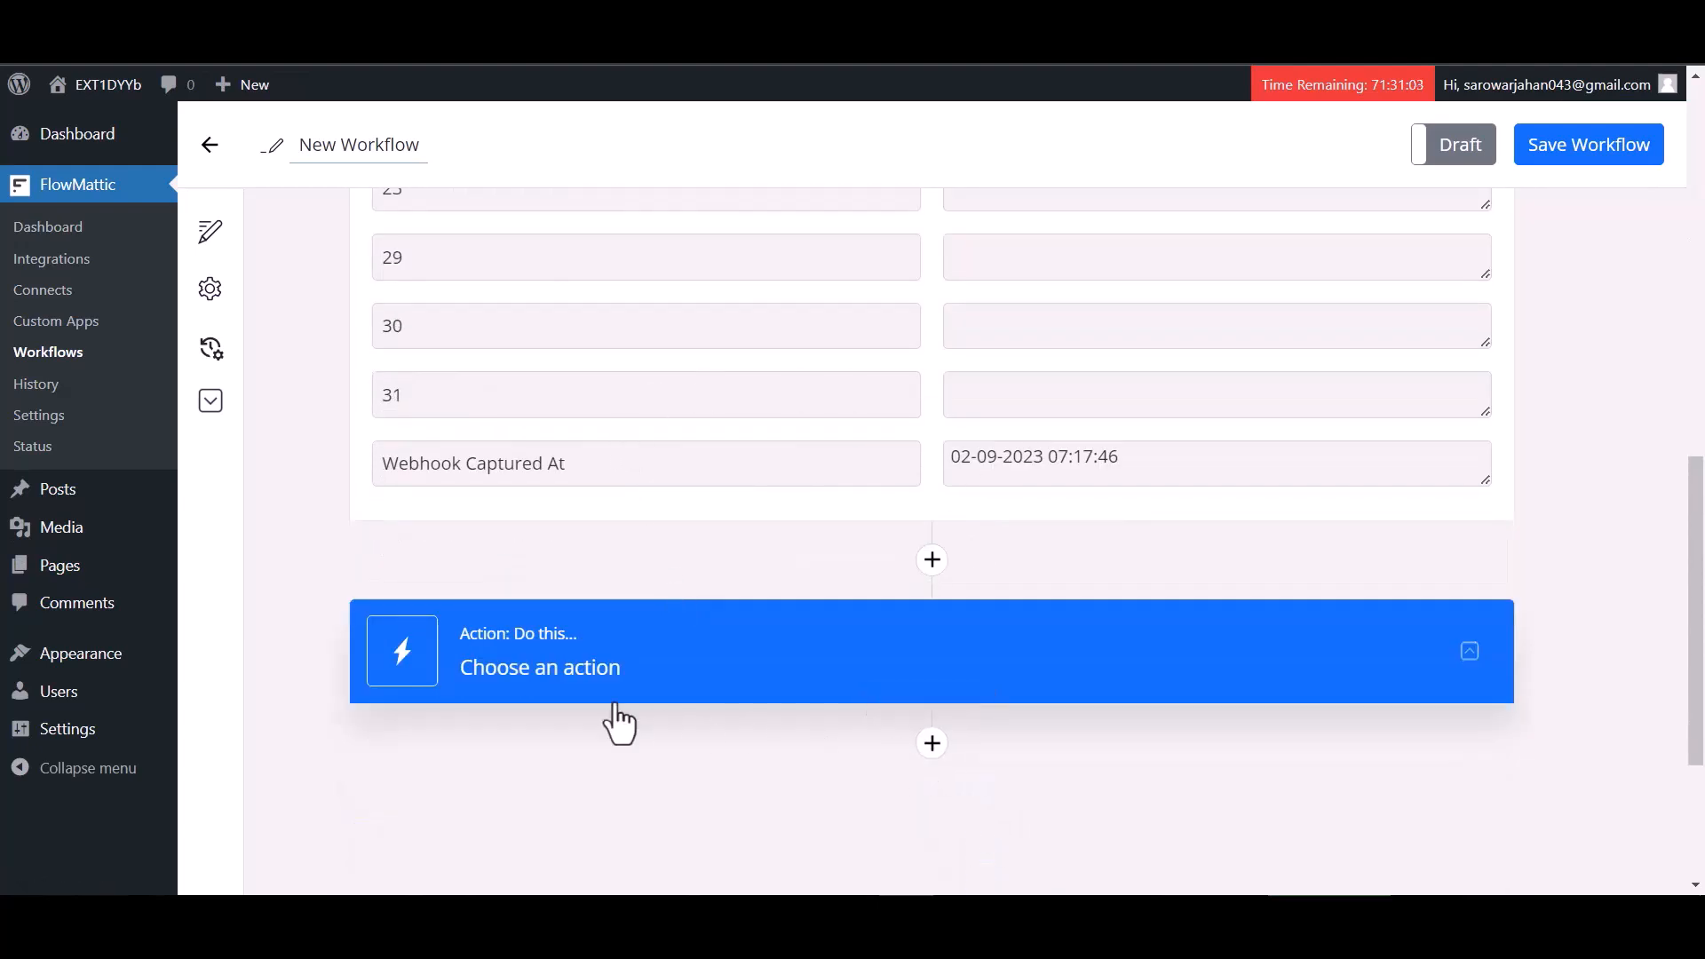
click(930, 748)
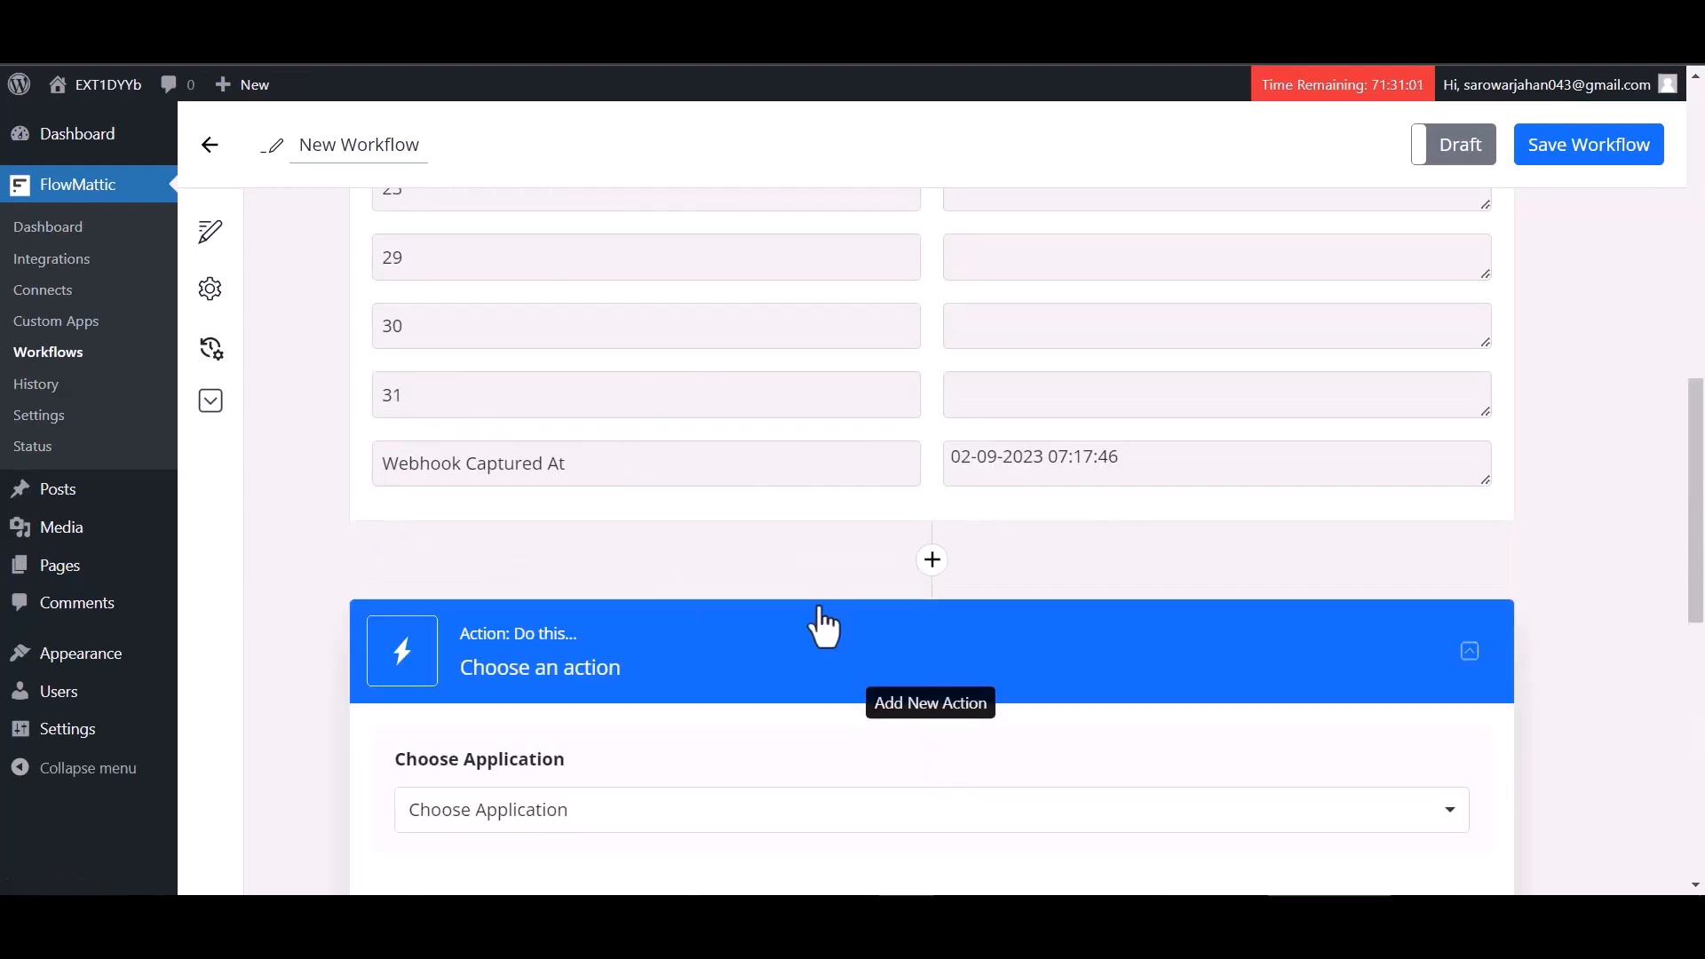
scroll(777, 643, down, 3)
click(689, 586)
click(571, 603)
text(m)
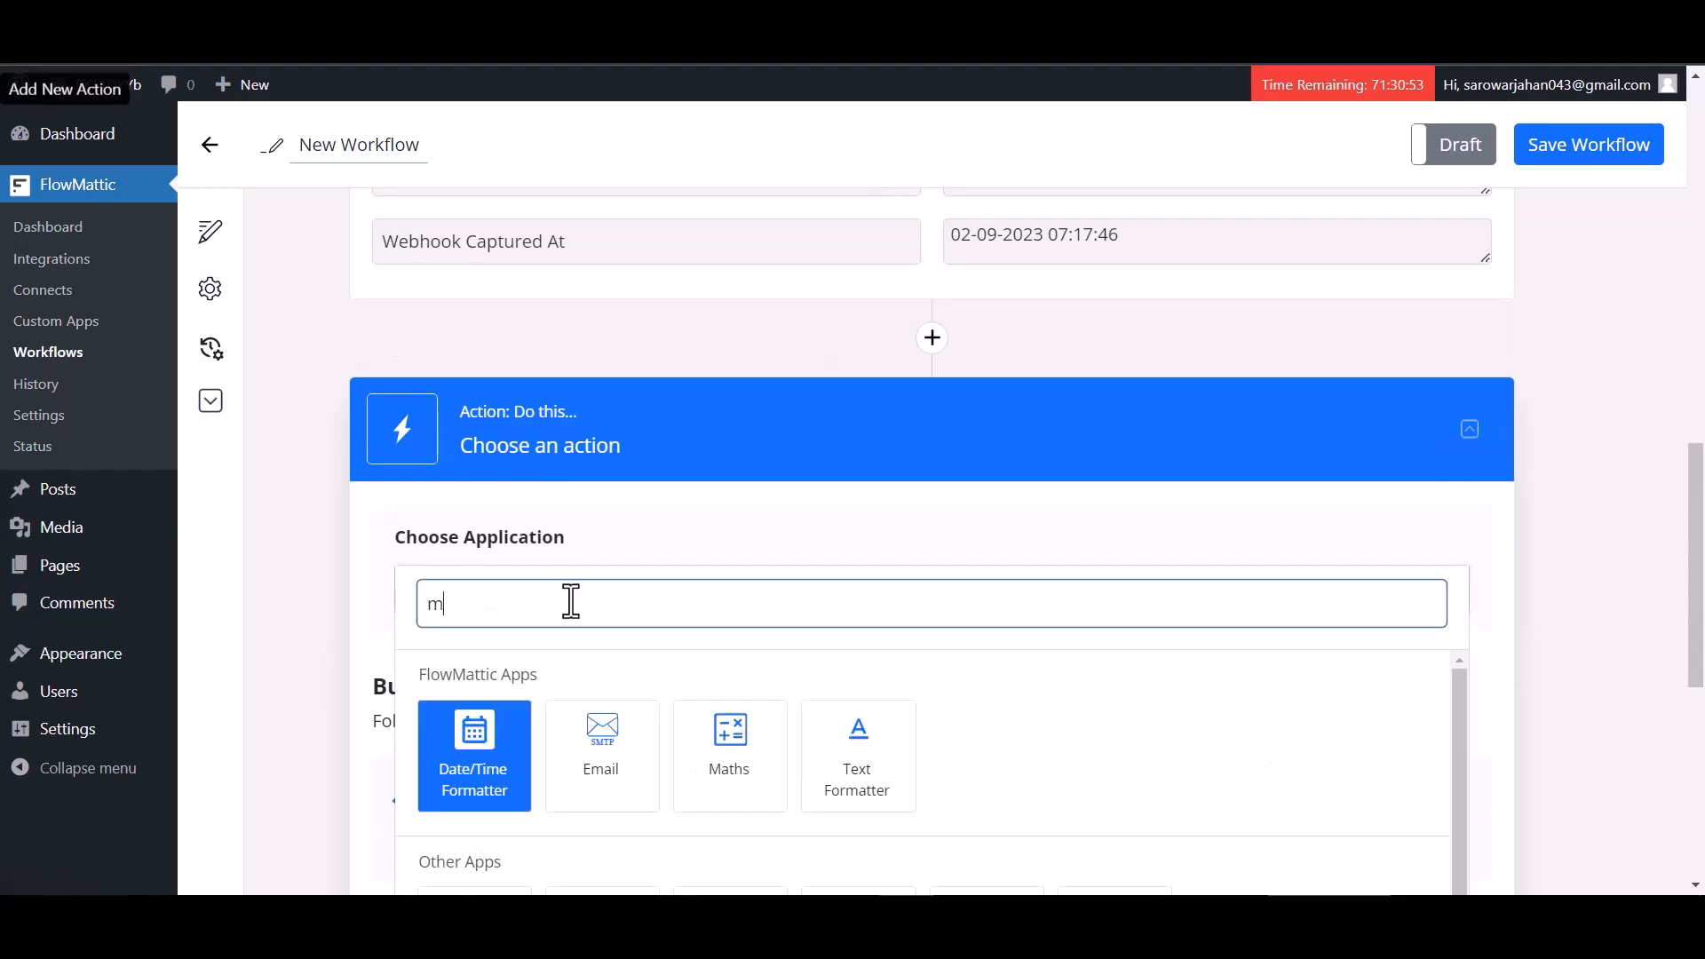
text(ailc)
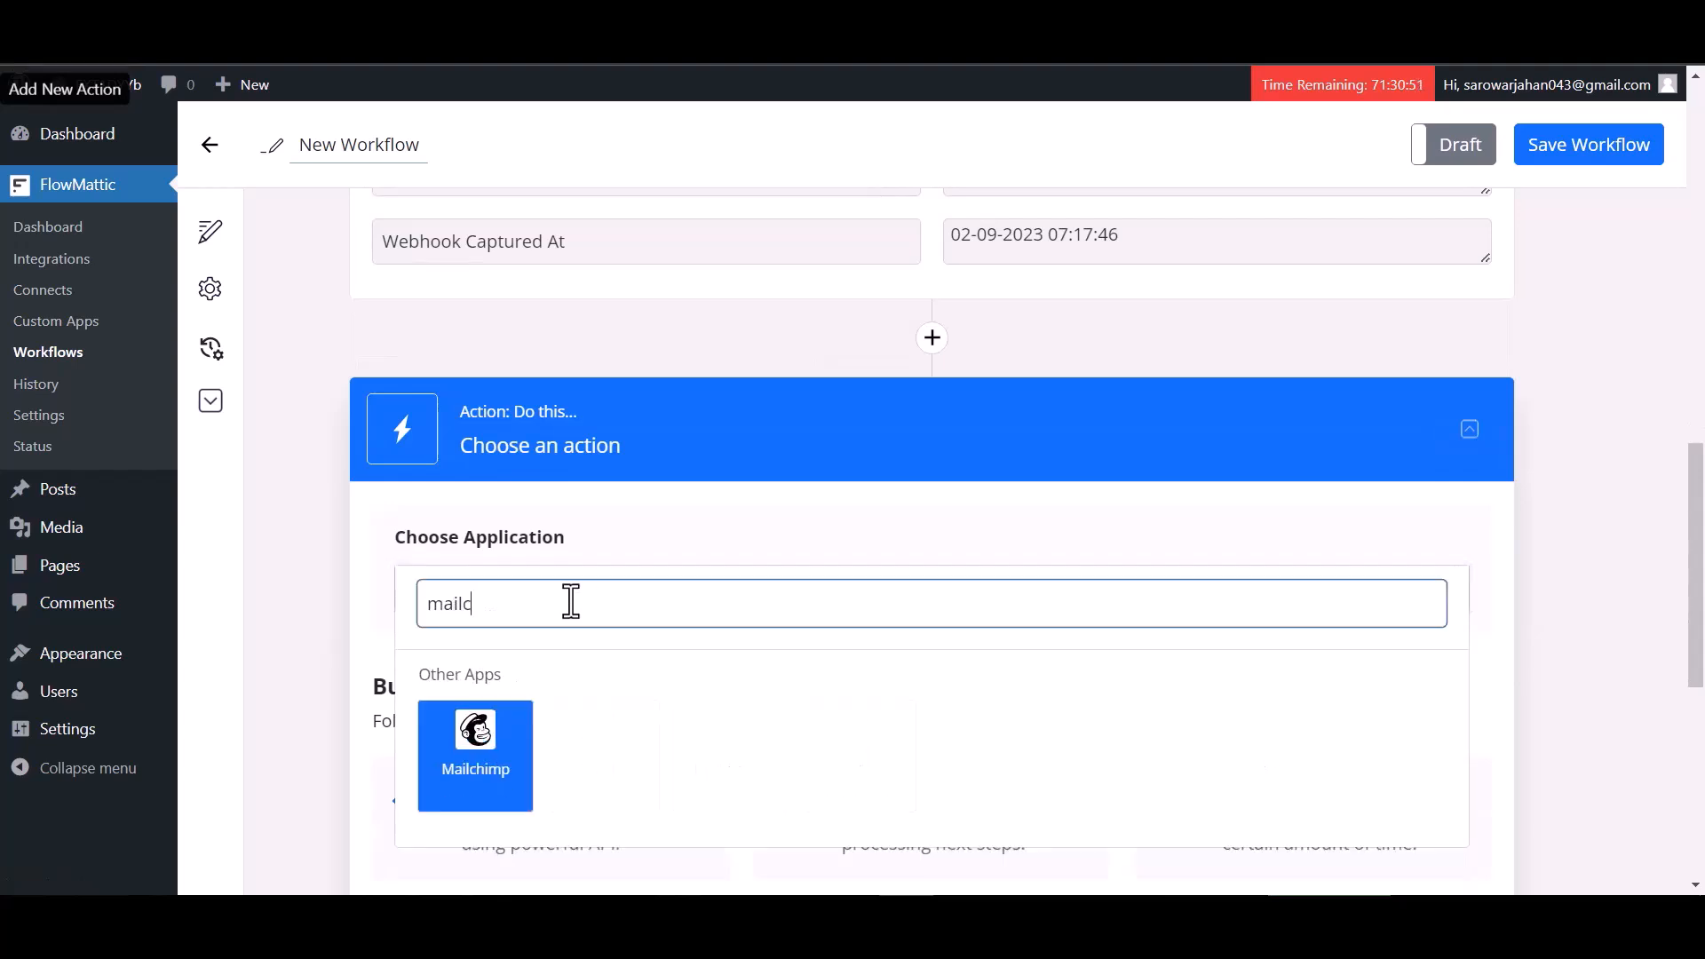
click(479, 760)
Set the Mailchimp action event to Add New Member
scroll(710, 657, down, 1)
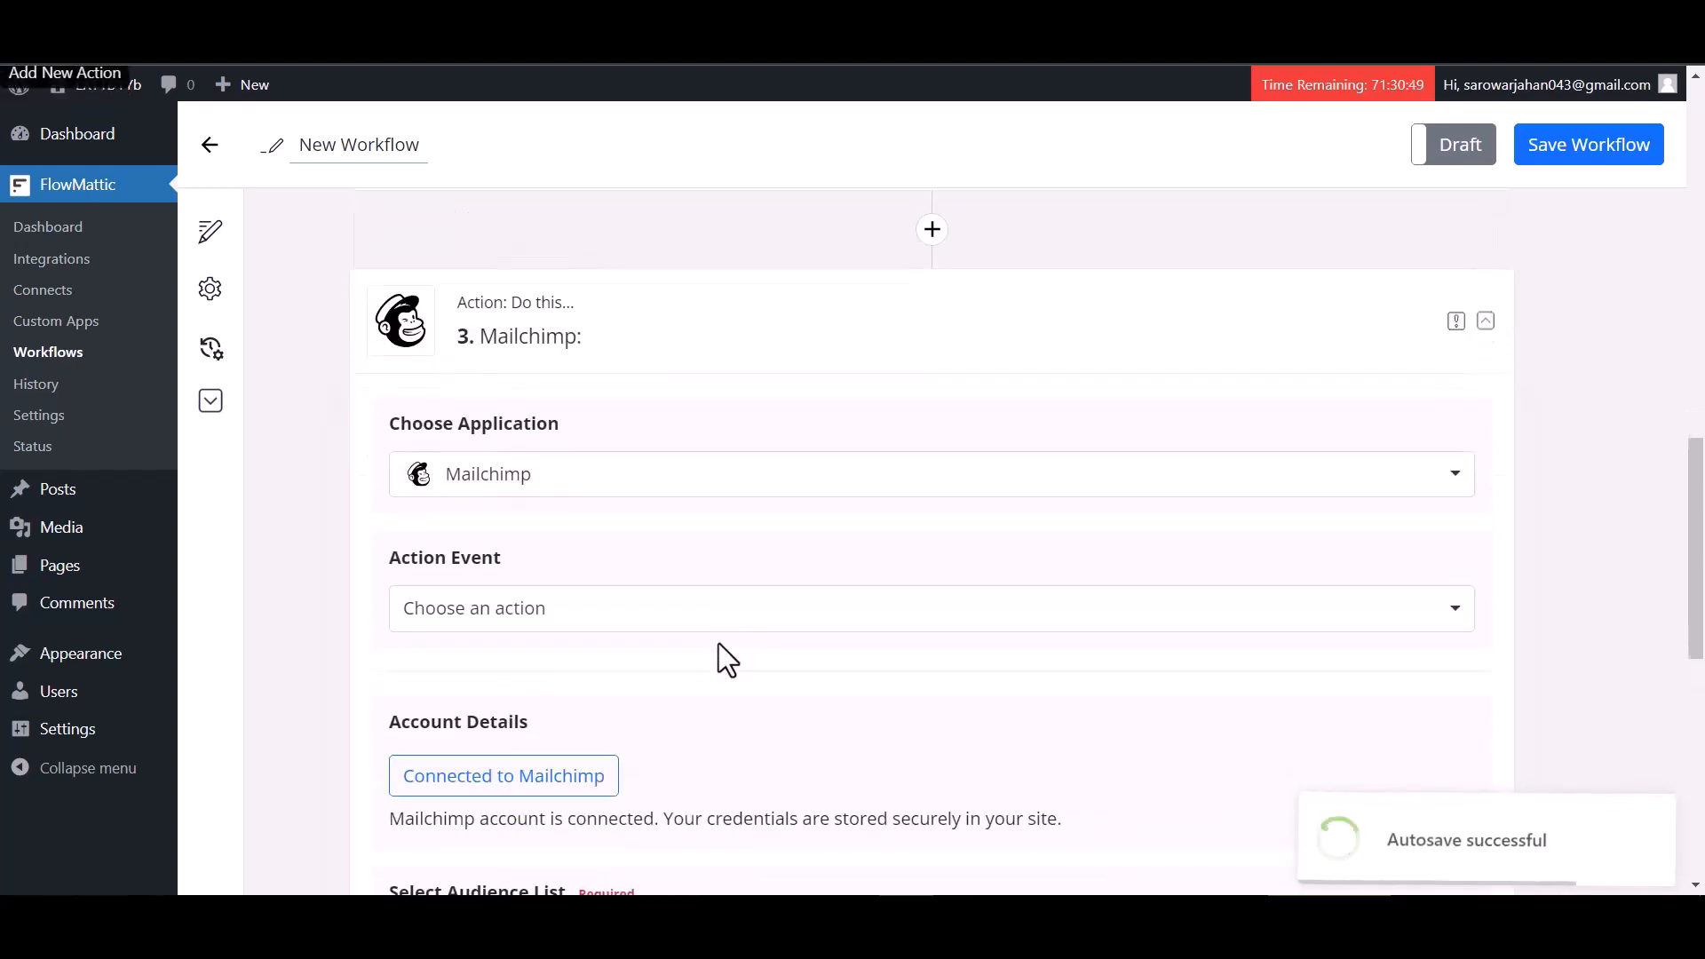
click(529, 619)
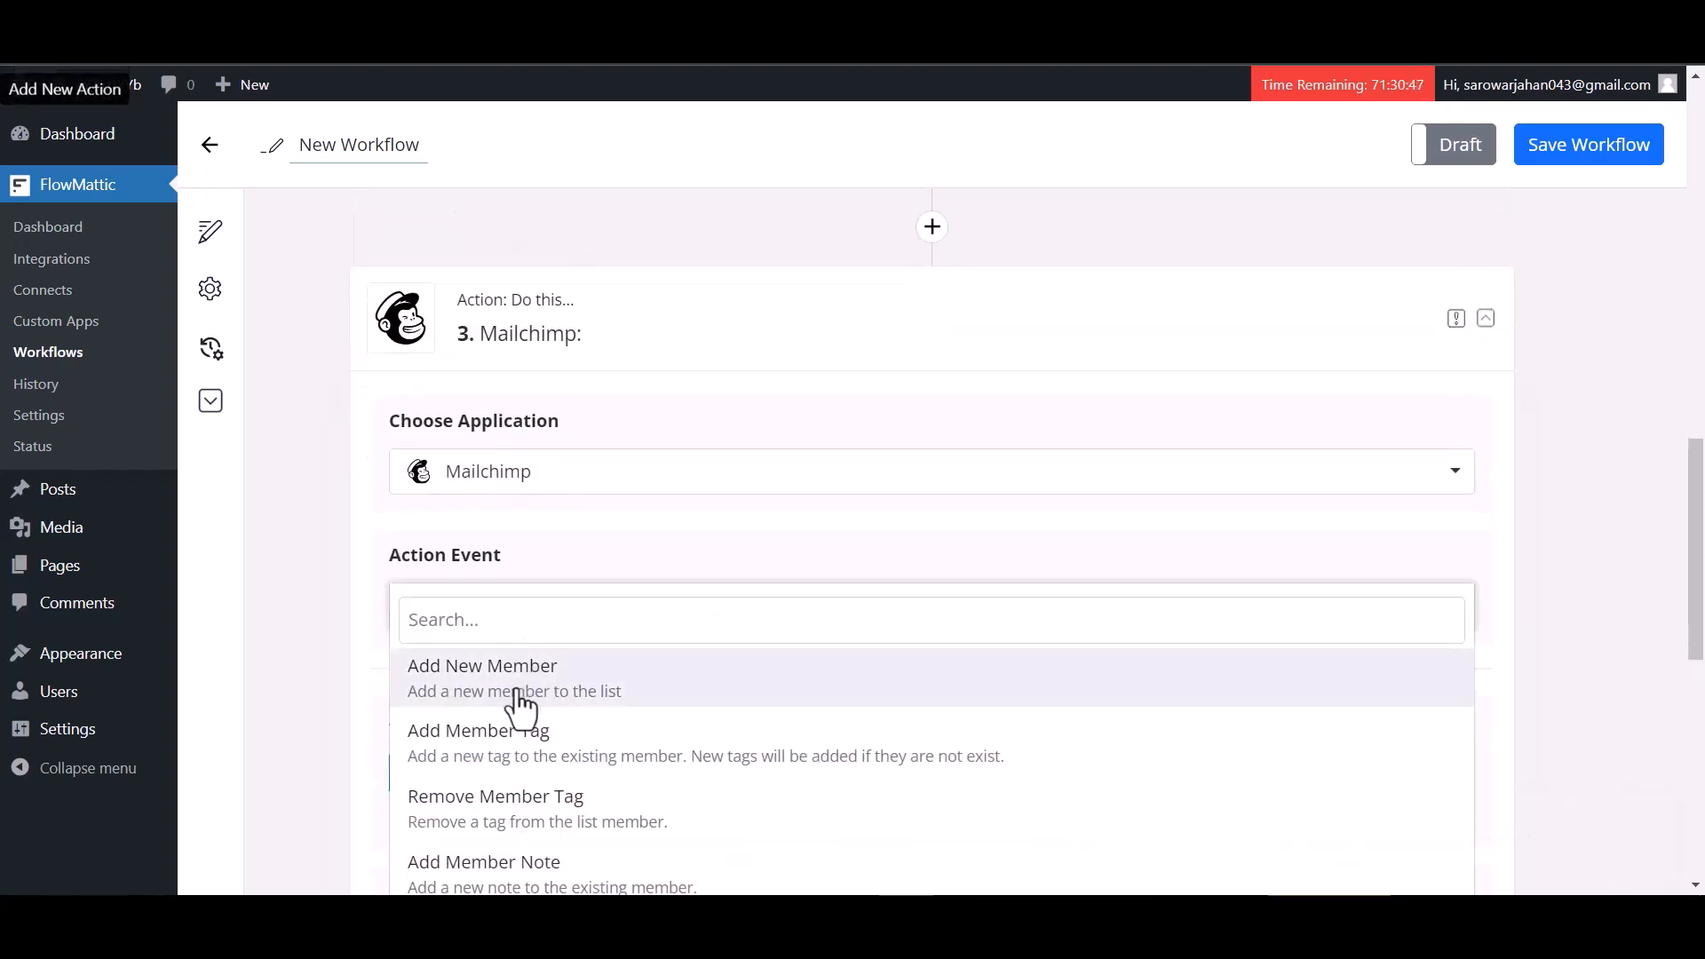
click(495, 696)
Connect the Mailchimp account by logging in with its username and password and allowing FlowMattic access
scroll(622, 533, down, 3)
click(525, 462)
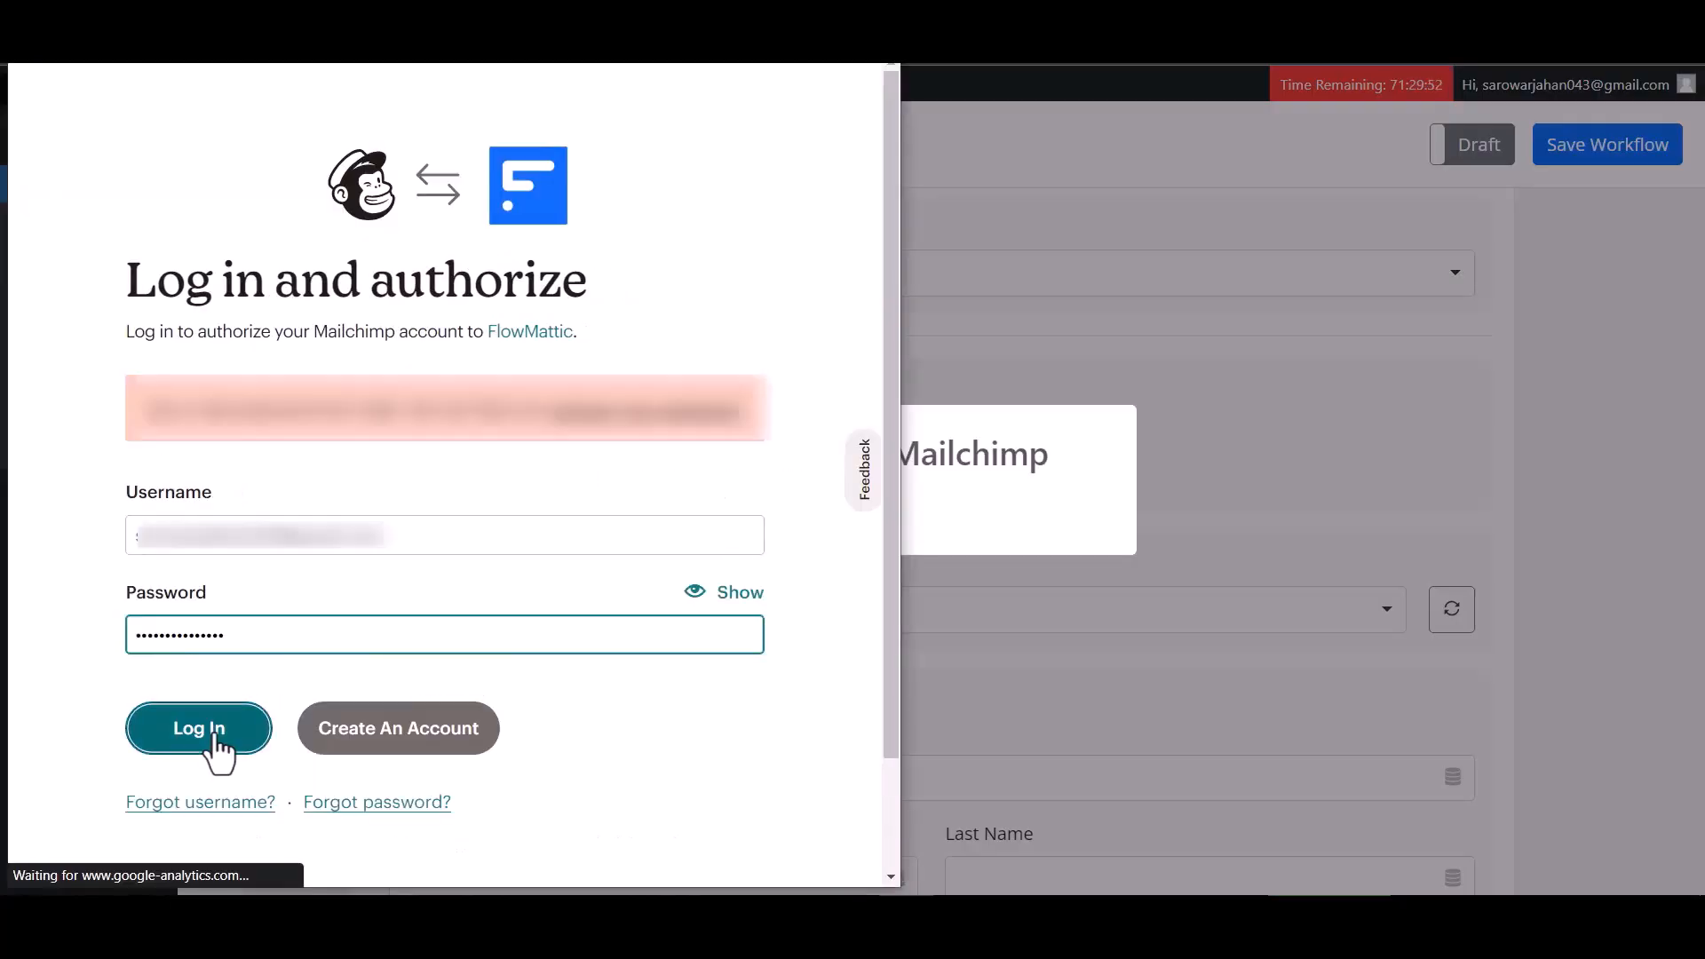
click(214, 735)
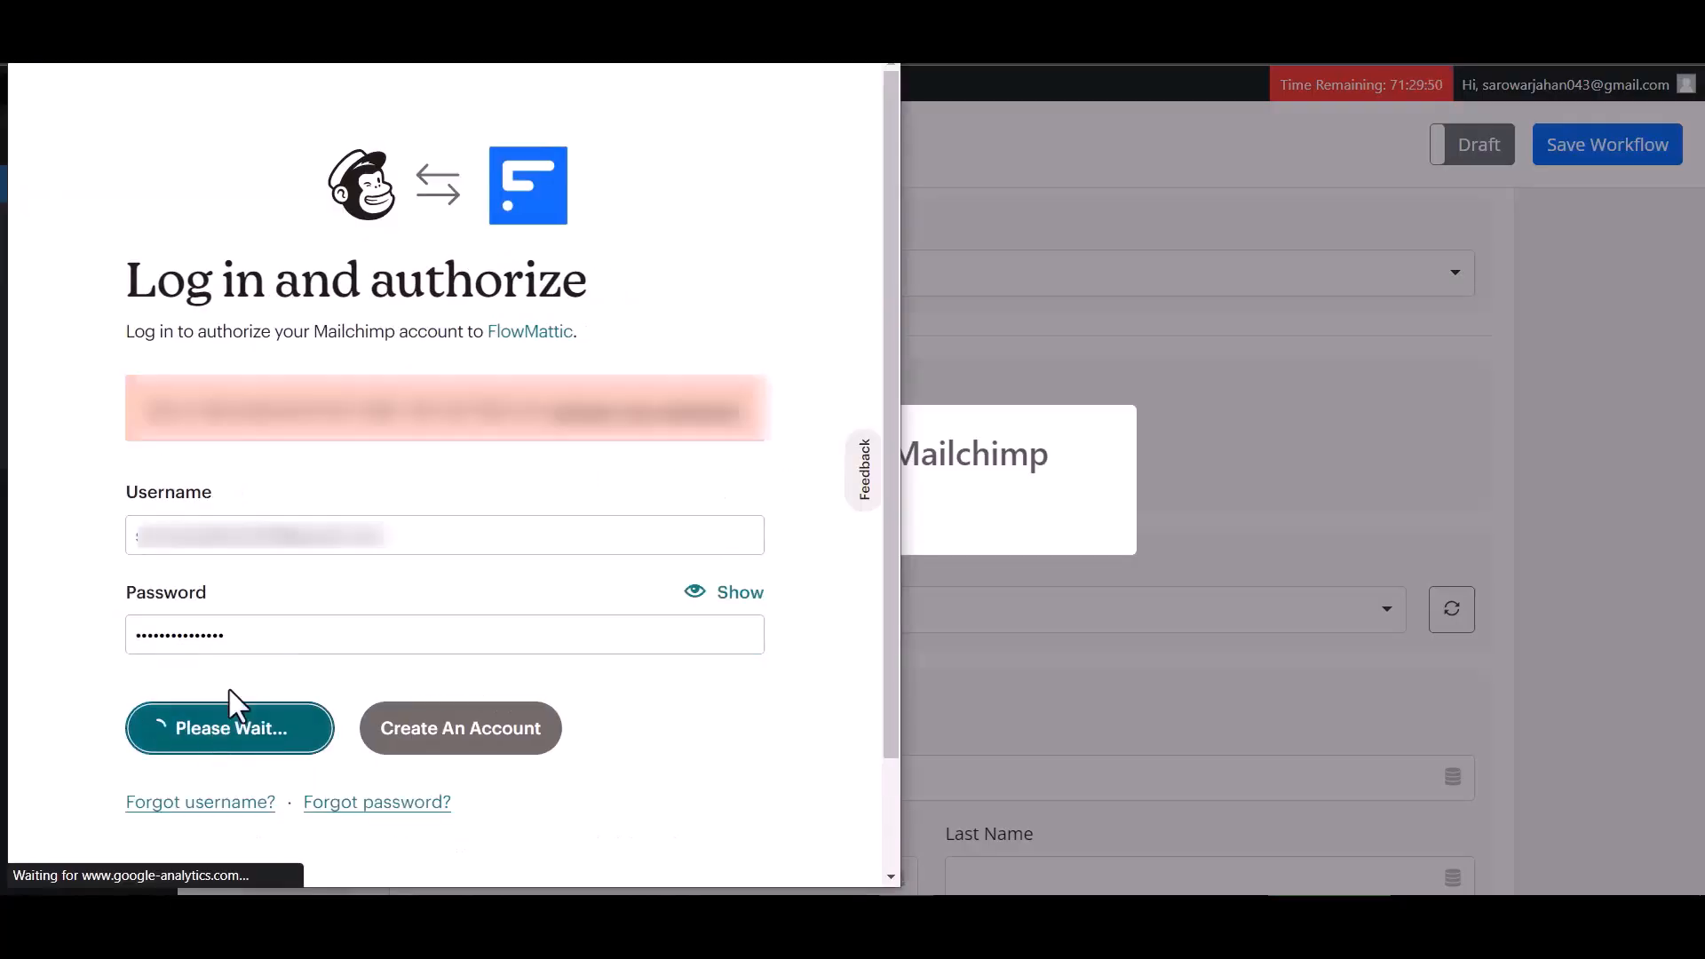
scroll(343, 492, down, 1)
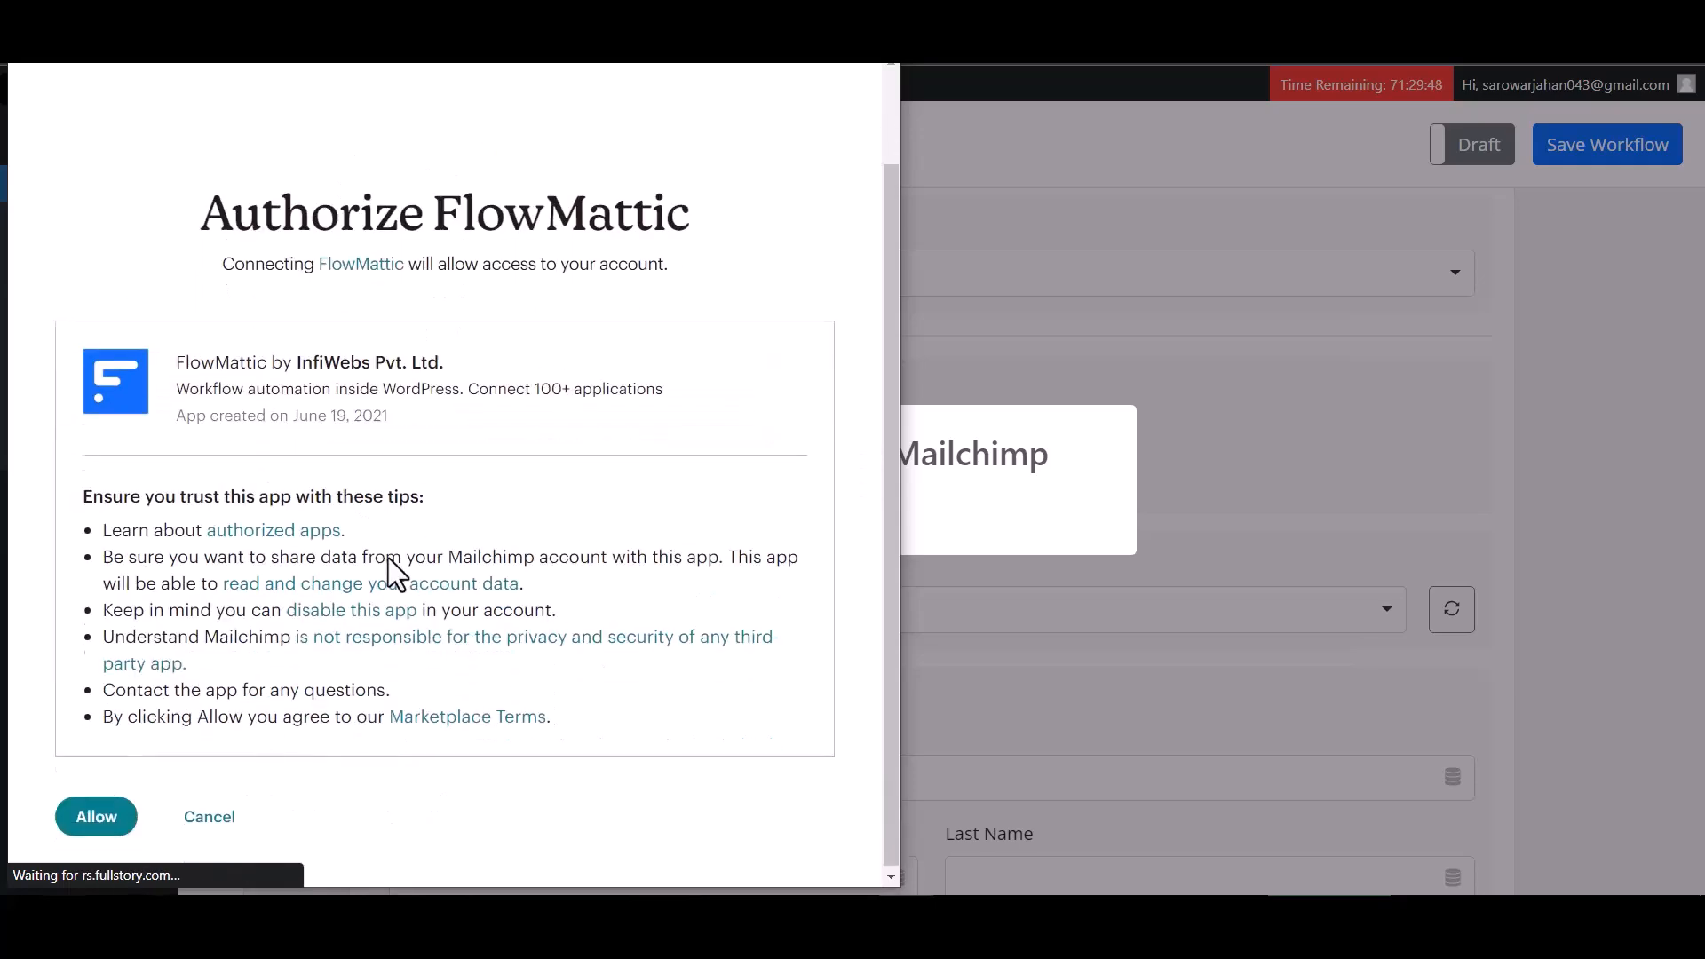
click(88, 821)
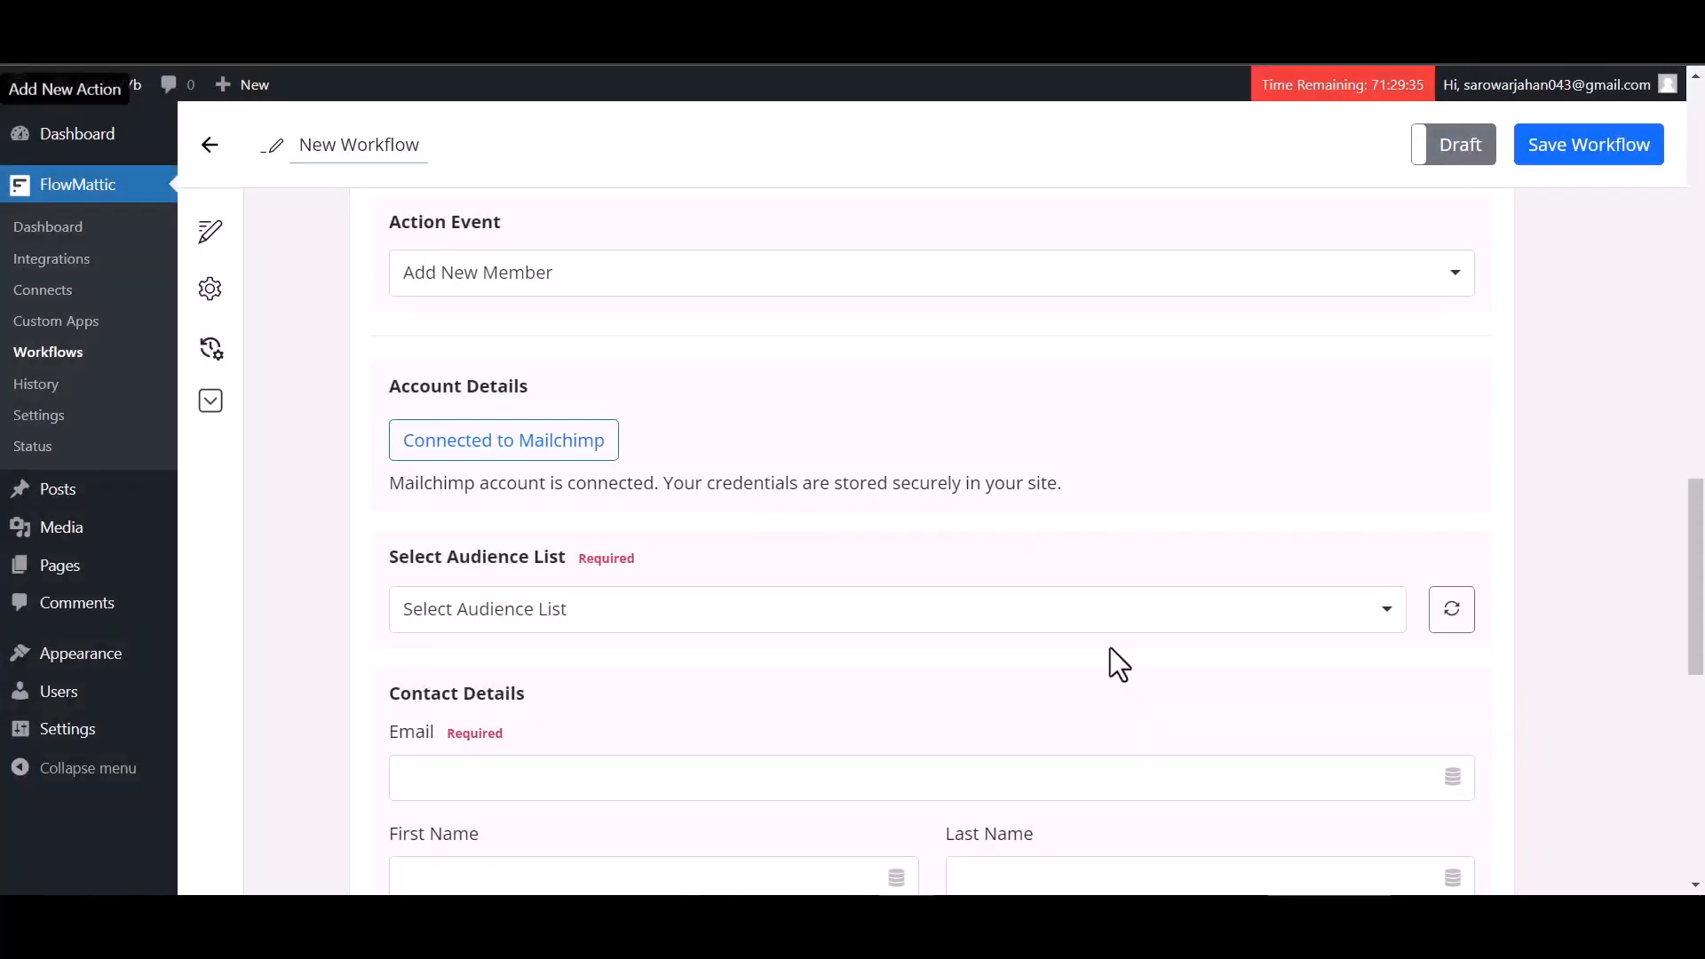
Select the account's audience list and map the Email field to the captured webhook value 23
click(640, 619)
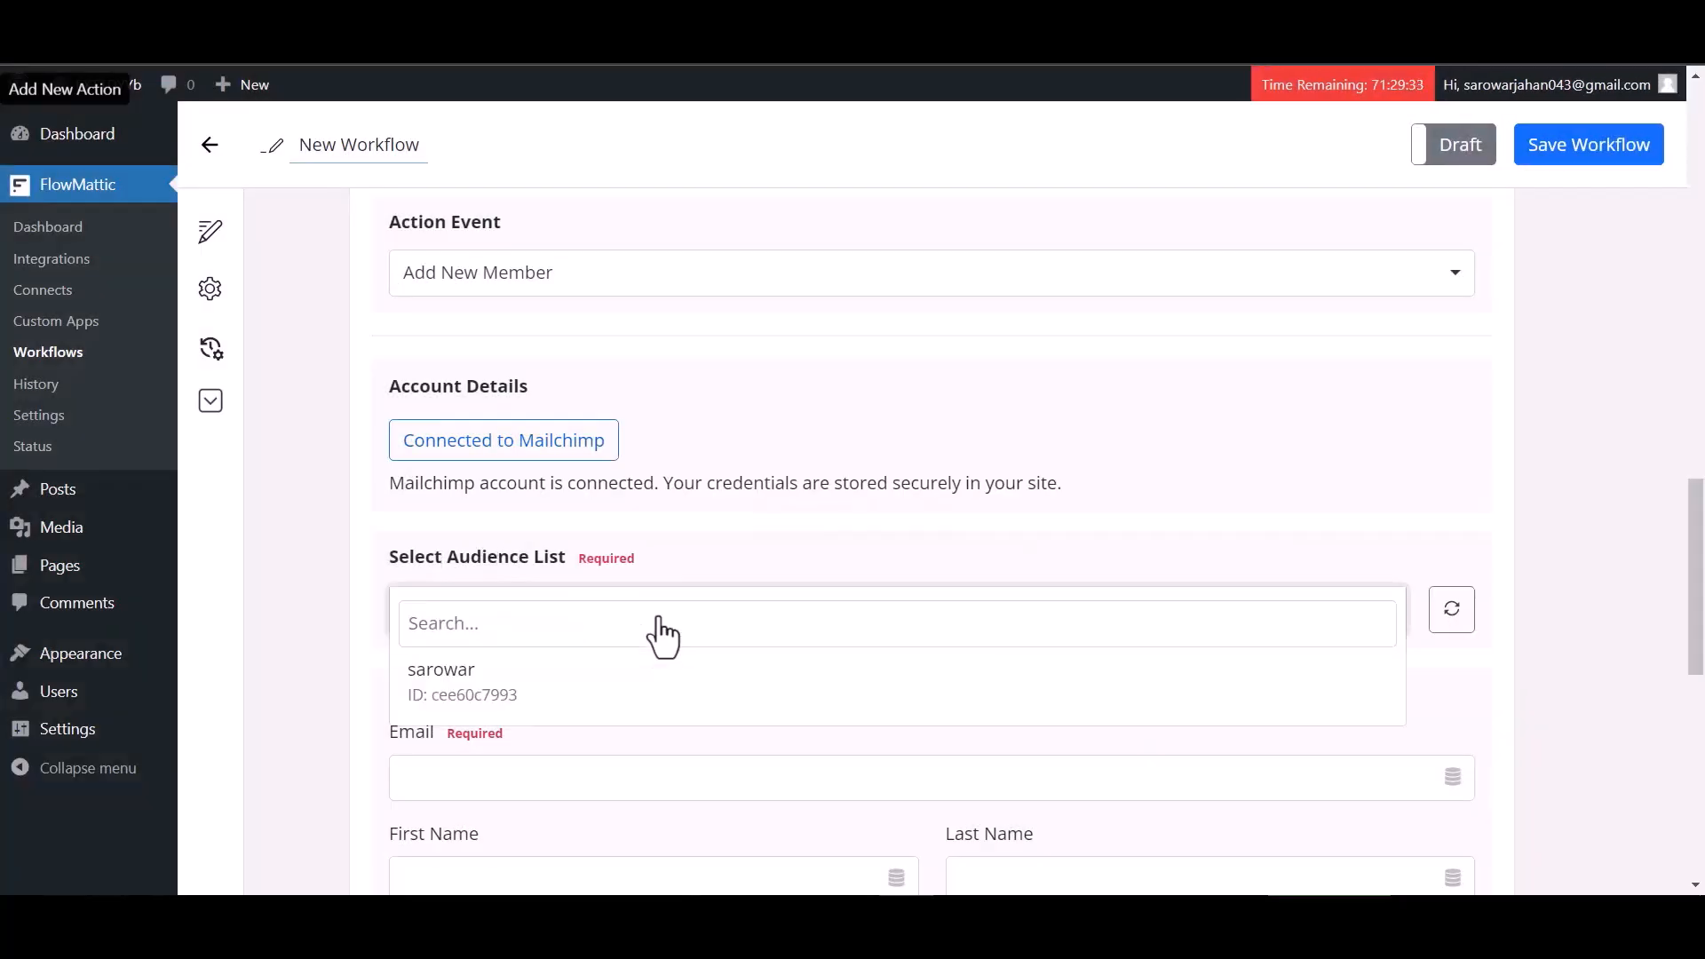
click(563, 686)
scroll(633, 614, down, 3)
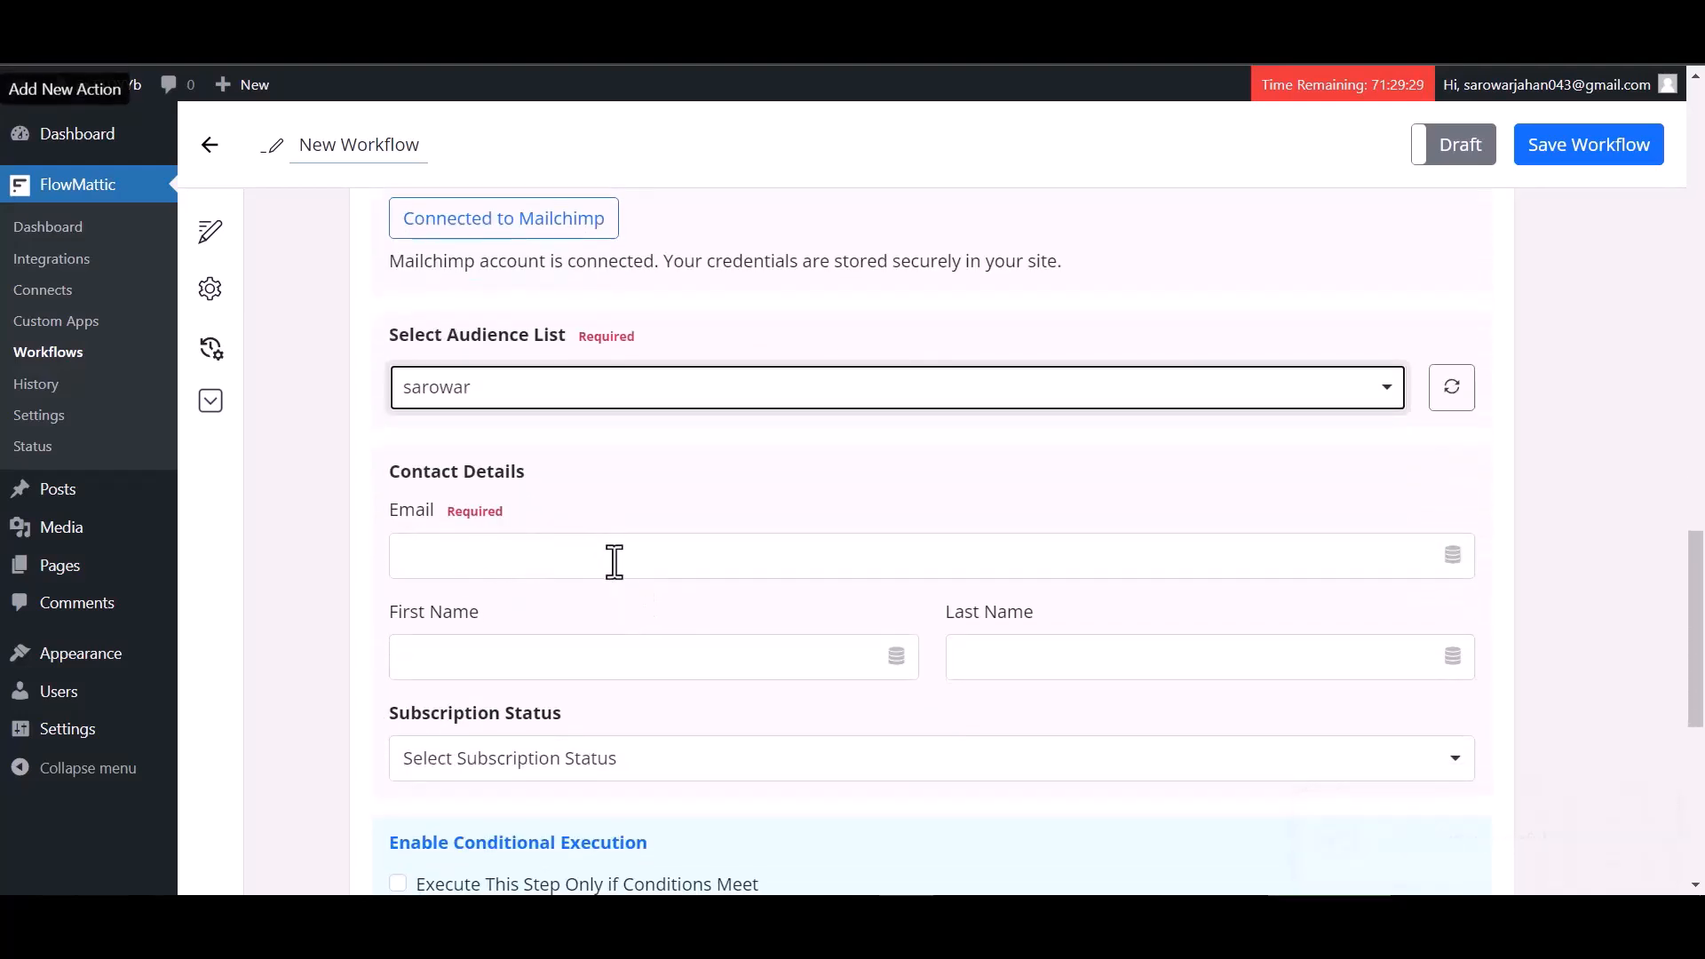
click(604, 565)
scroll(479, 736, down, 3)
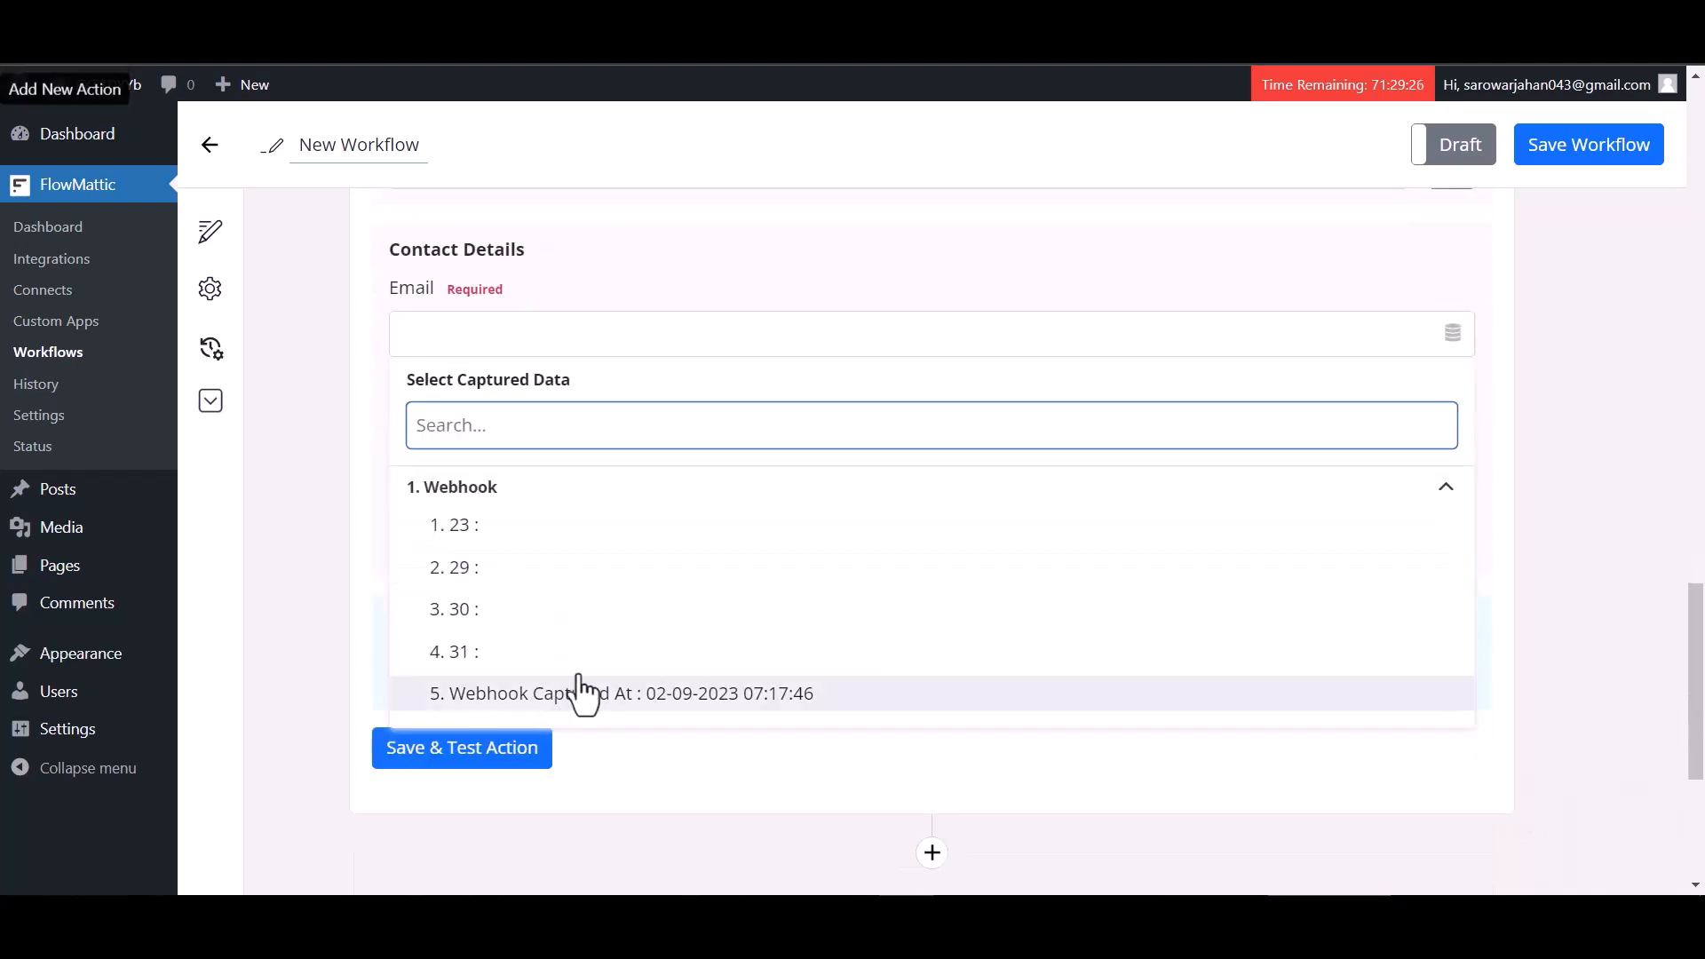
click(499, 526)
Map First Name to webhook value 29 and Last Name to webhook value 30
click(631, 444)
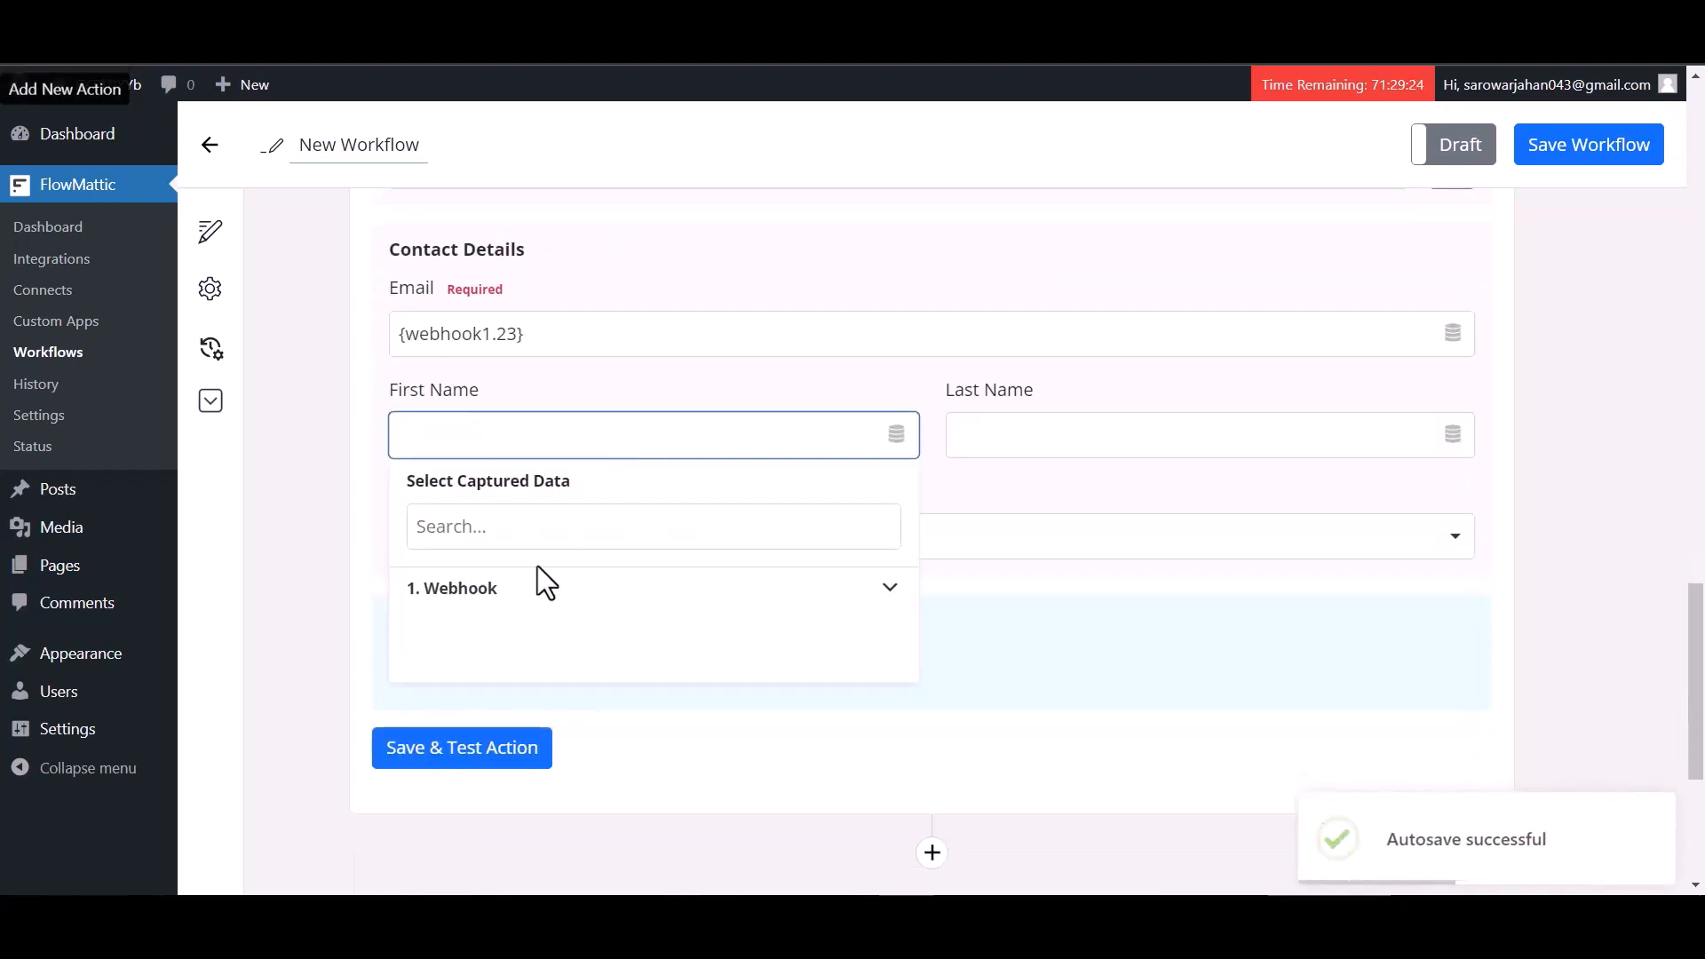
click(537, 582)
click(484, 675)
click(1021, 434)
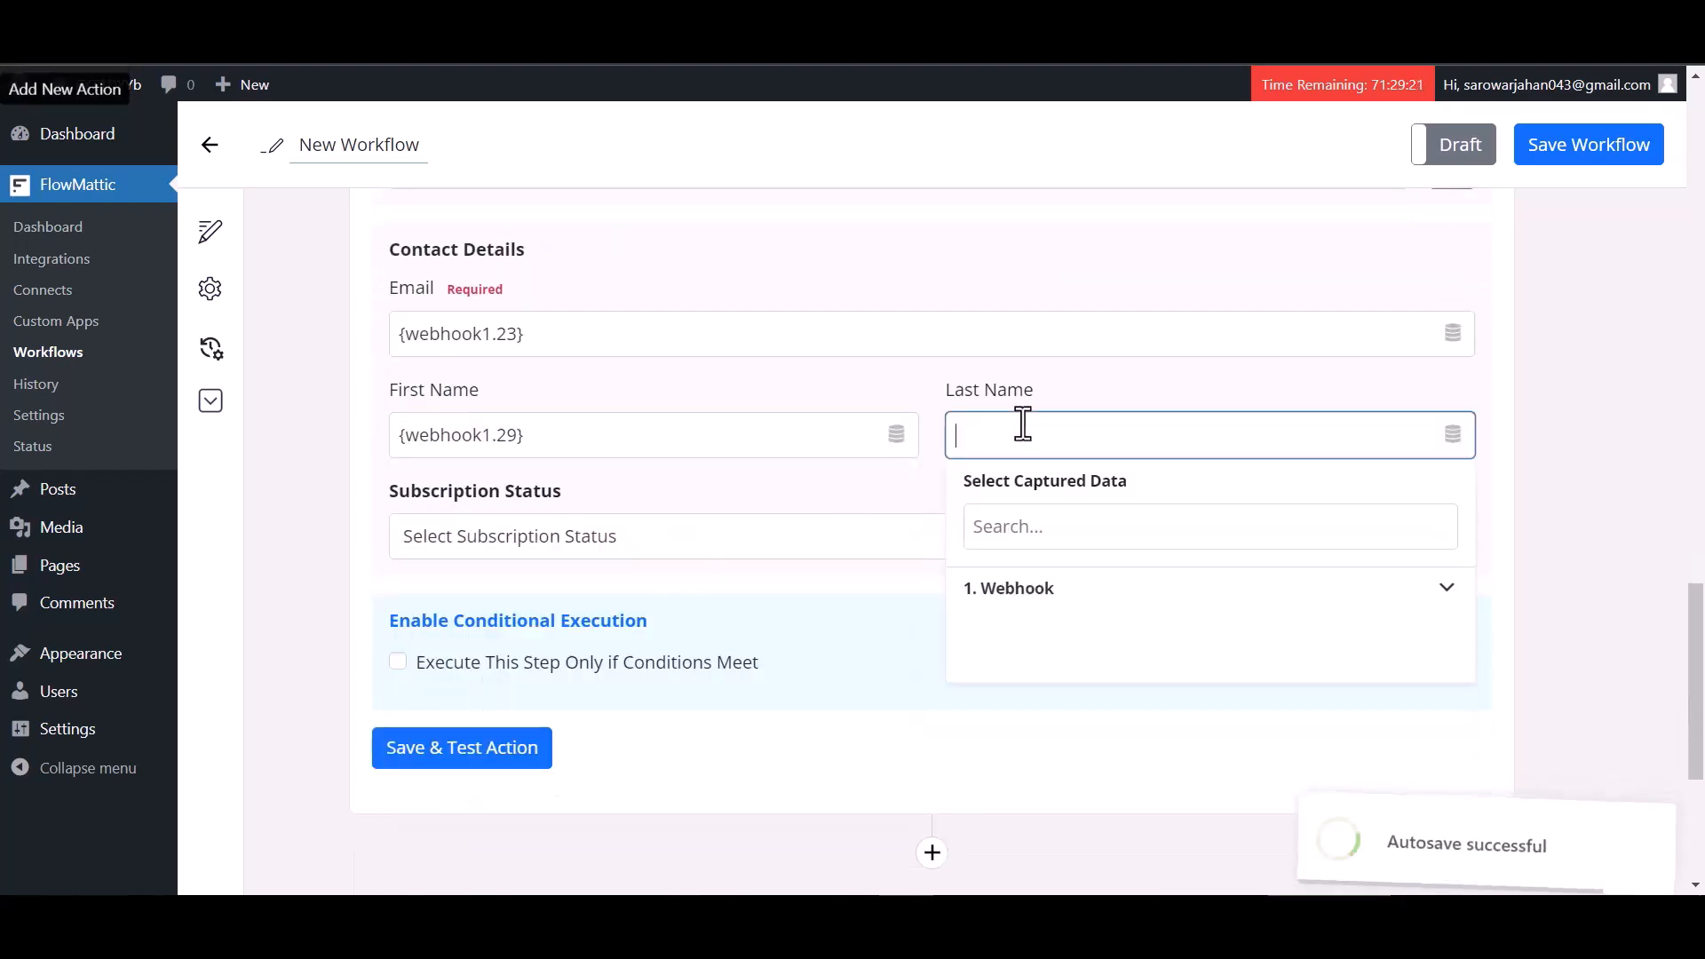
click(1017, 590)
click(1022, 711)
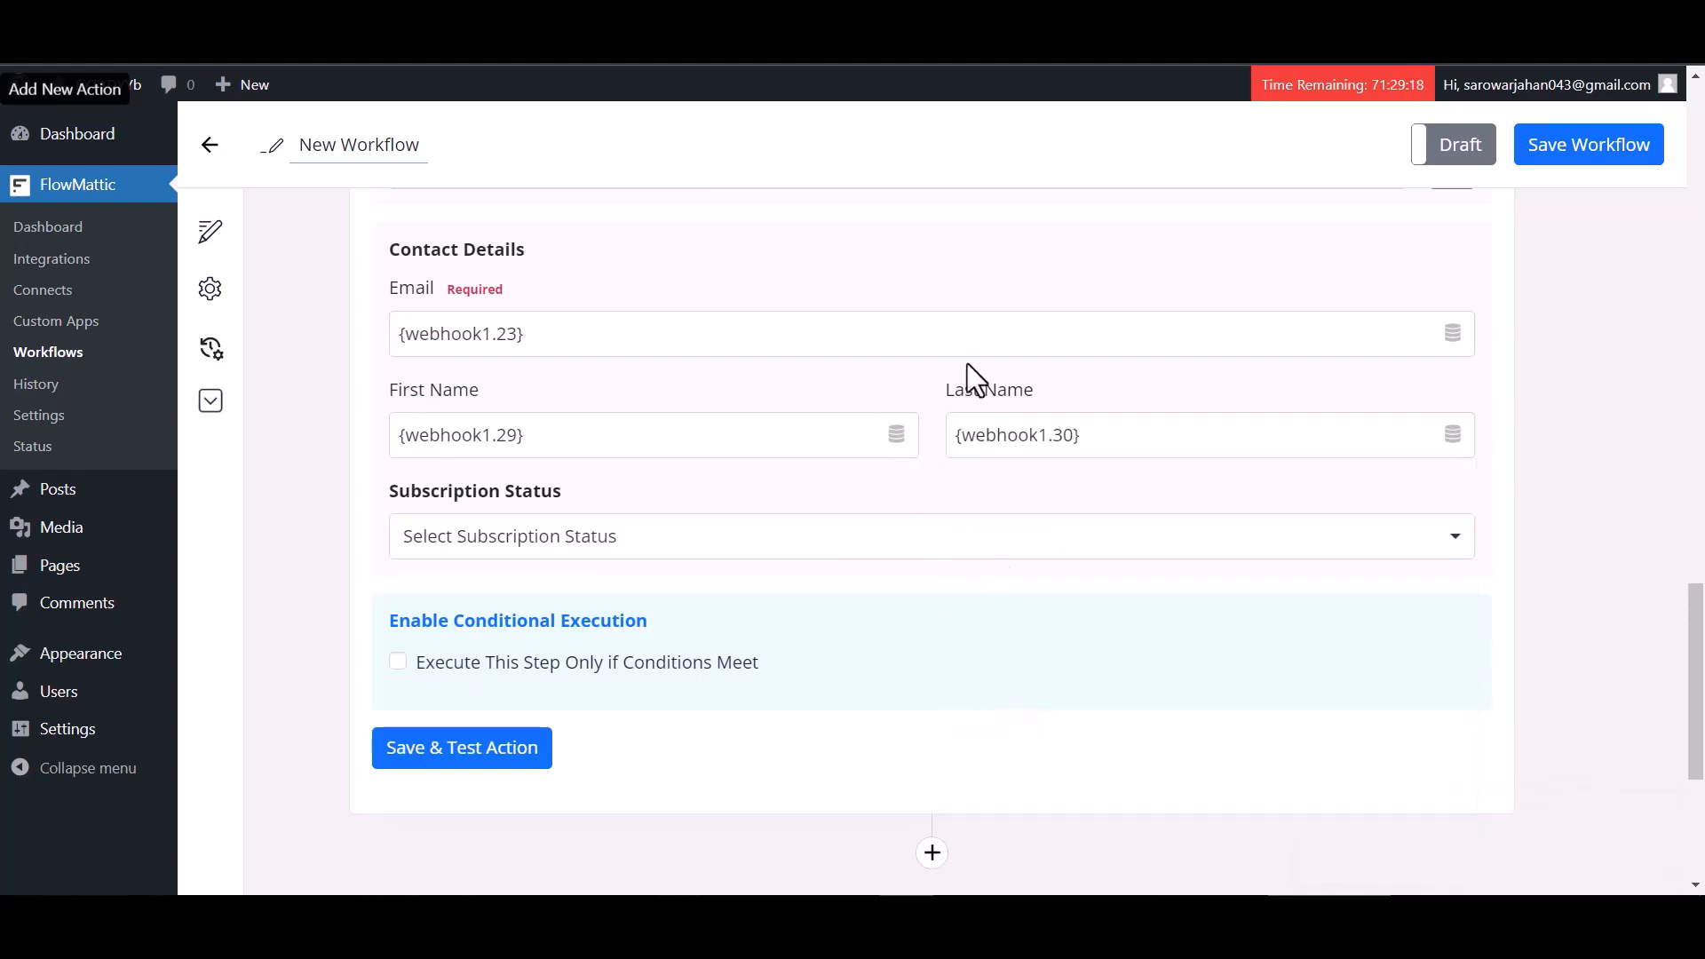
Set Subscription Status to Subscribed and save and test the action
click(551, 536)
click(486, 612)
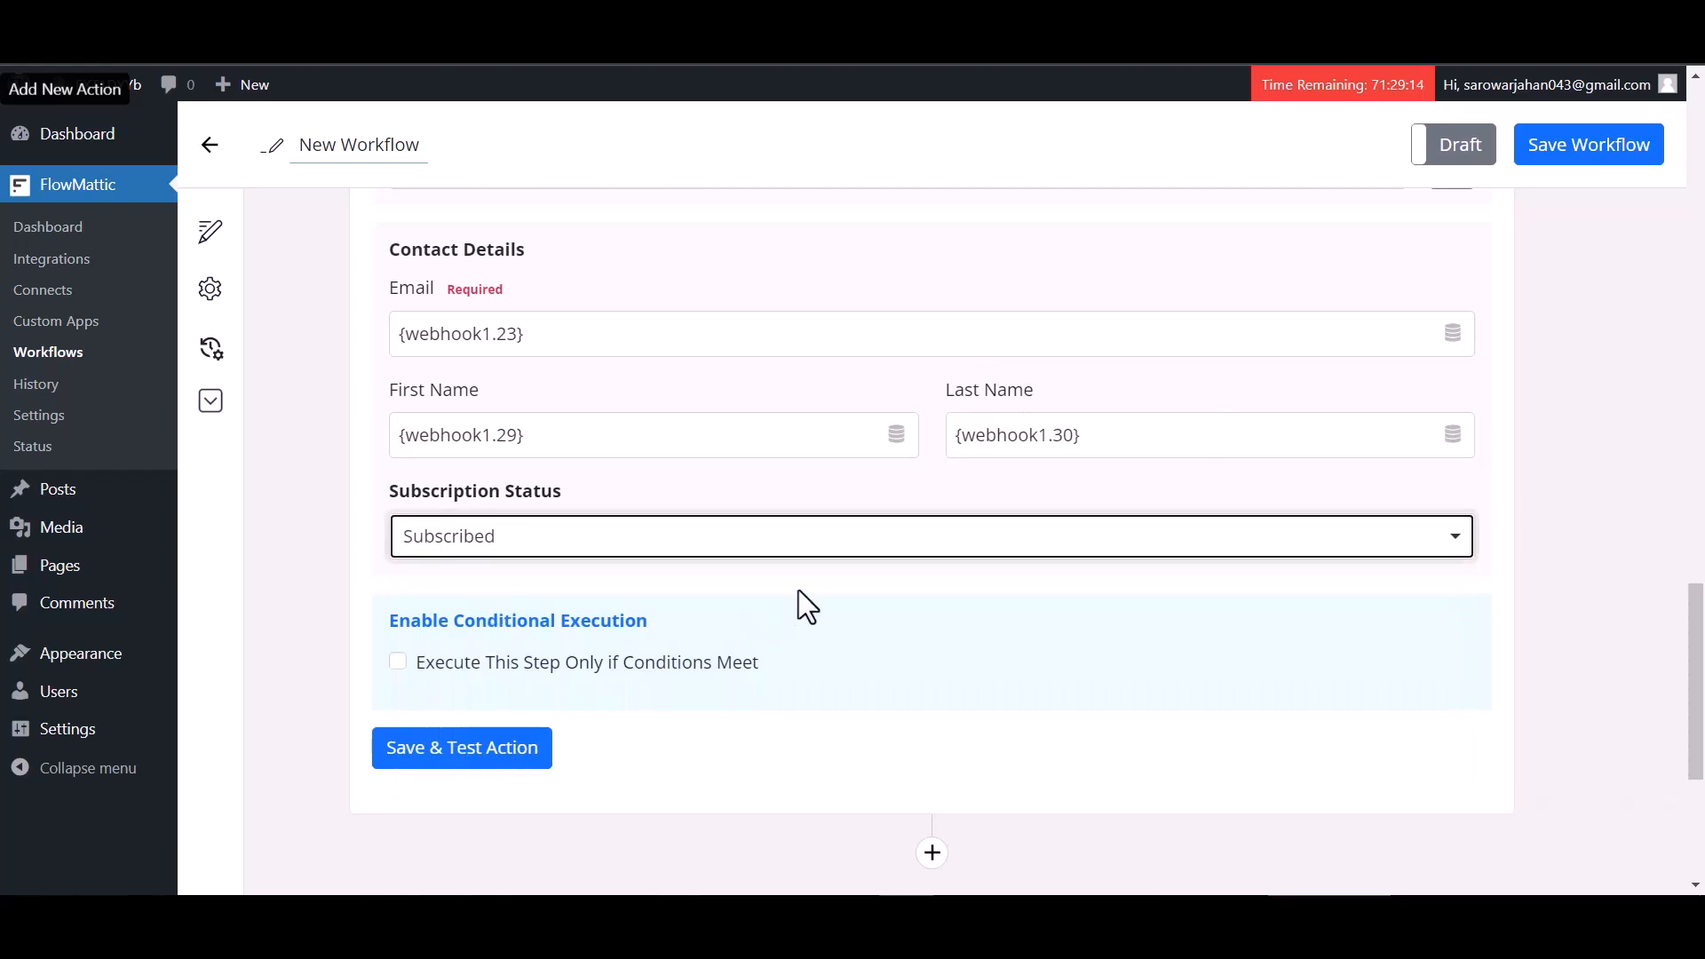
scroll(796, 604, down, 3)
click(502, 533)
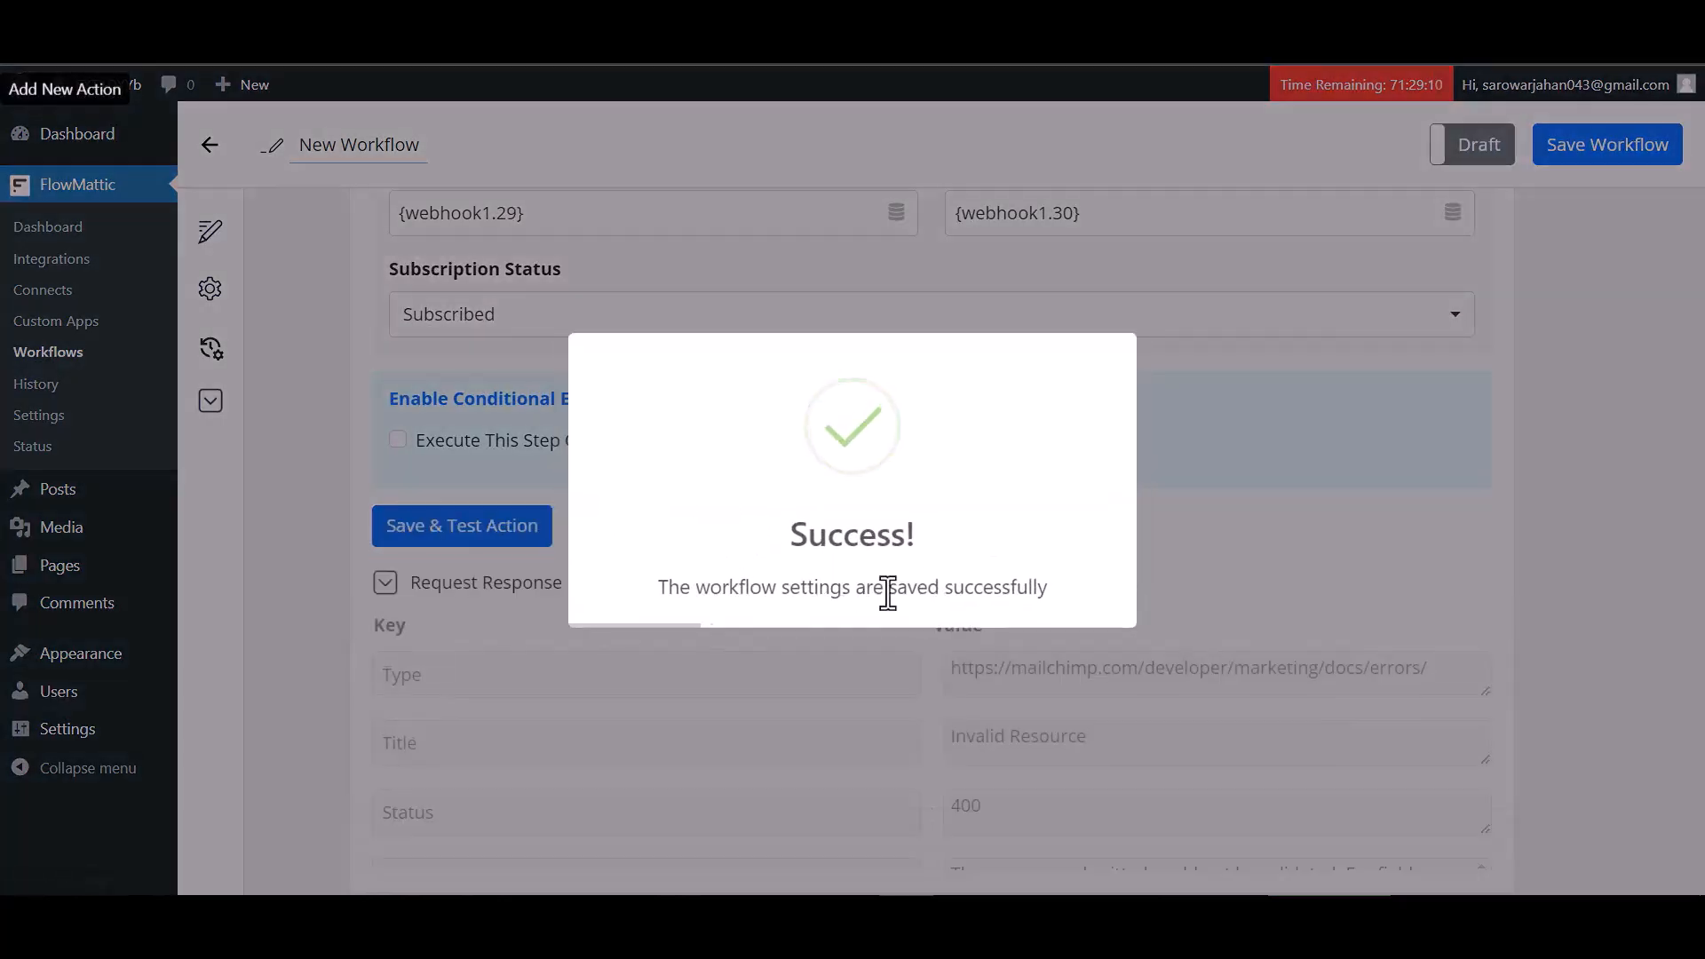
Review the action's request response and save the workflow
scroll(1191, 609, down, 4)
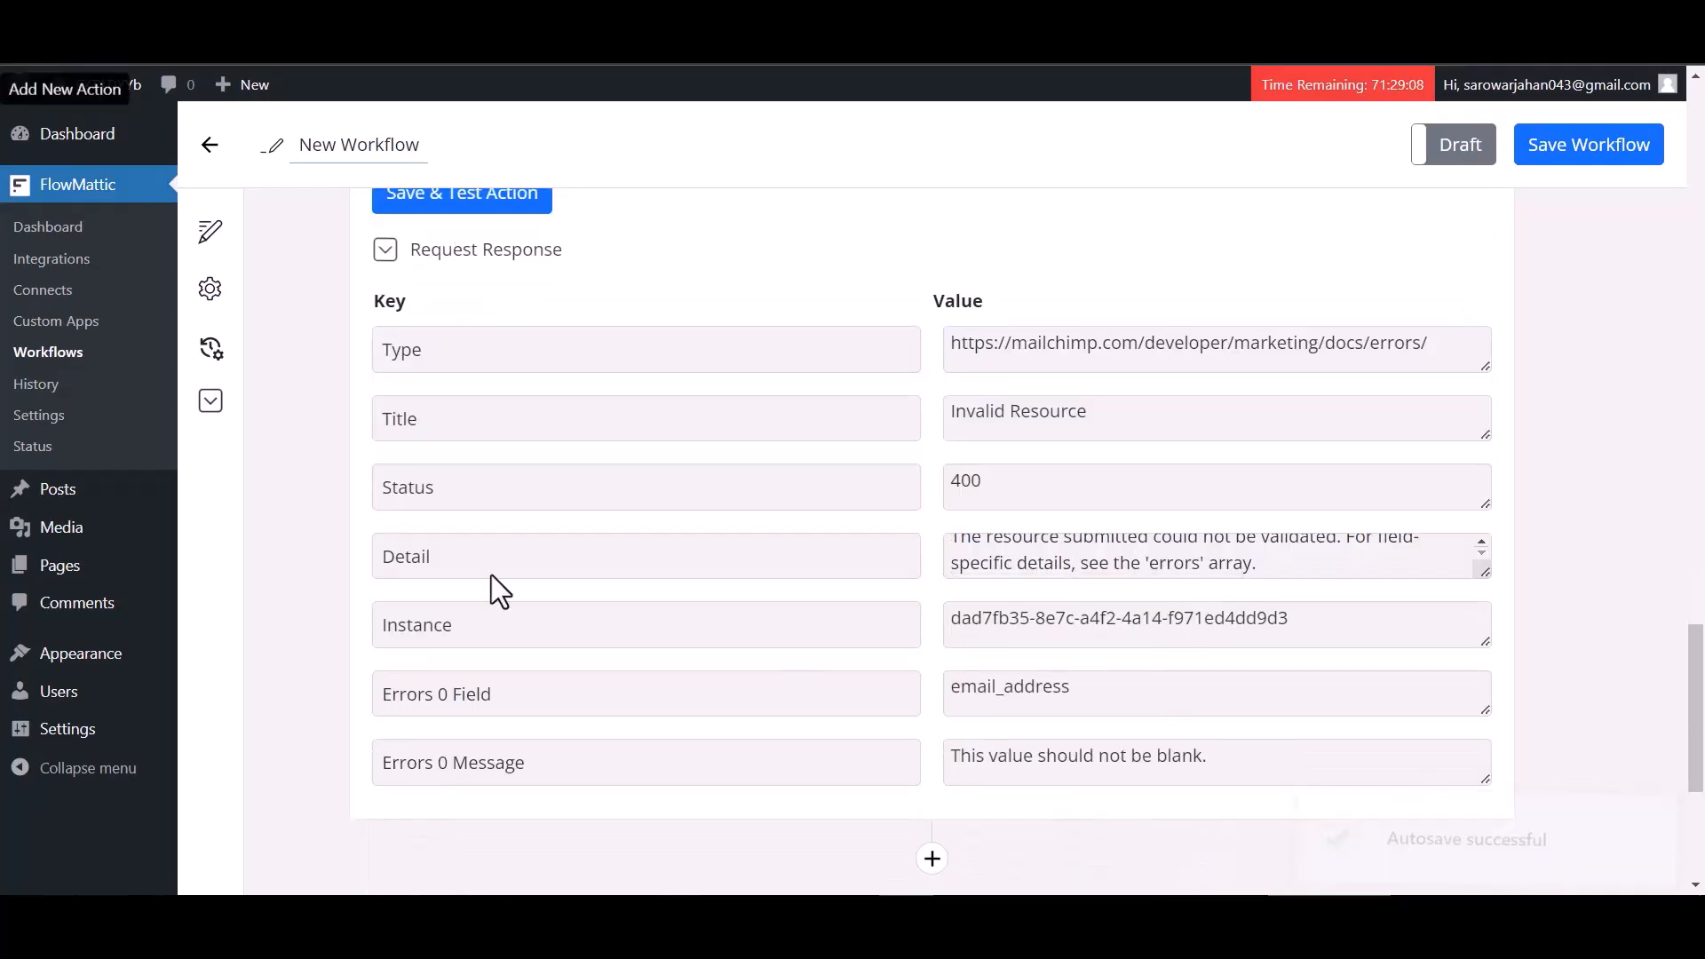
scroll(1098, 516, up, 15)
scroll(1095, 515, up, 10)
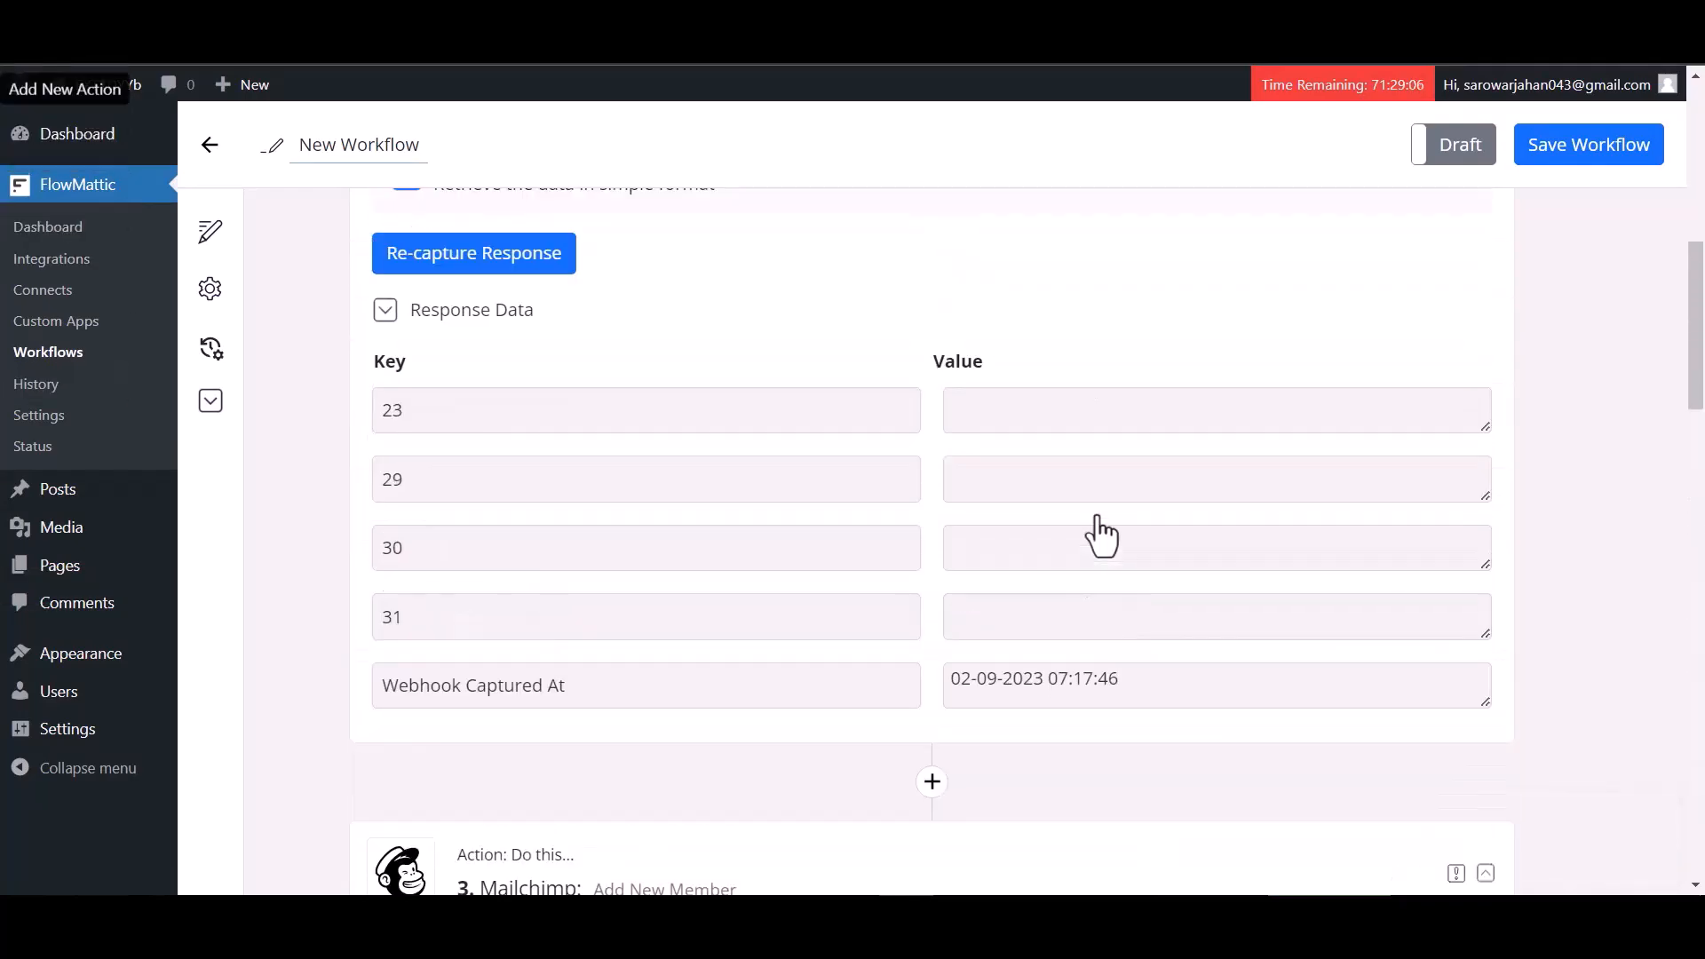
click(1565, 168)
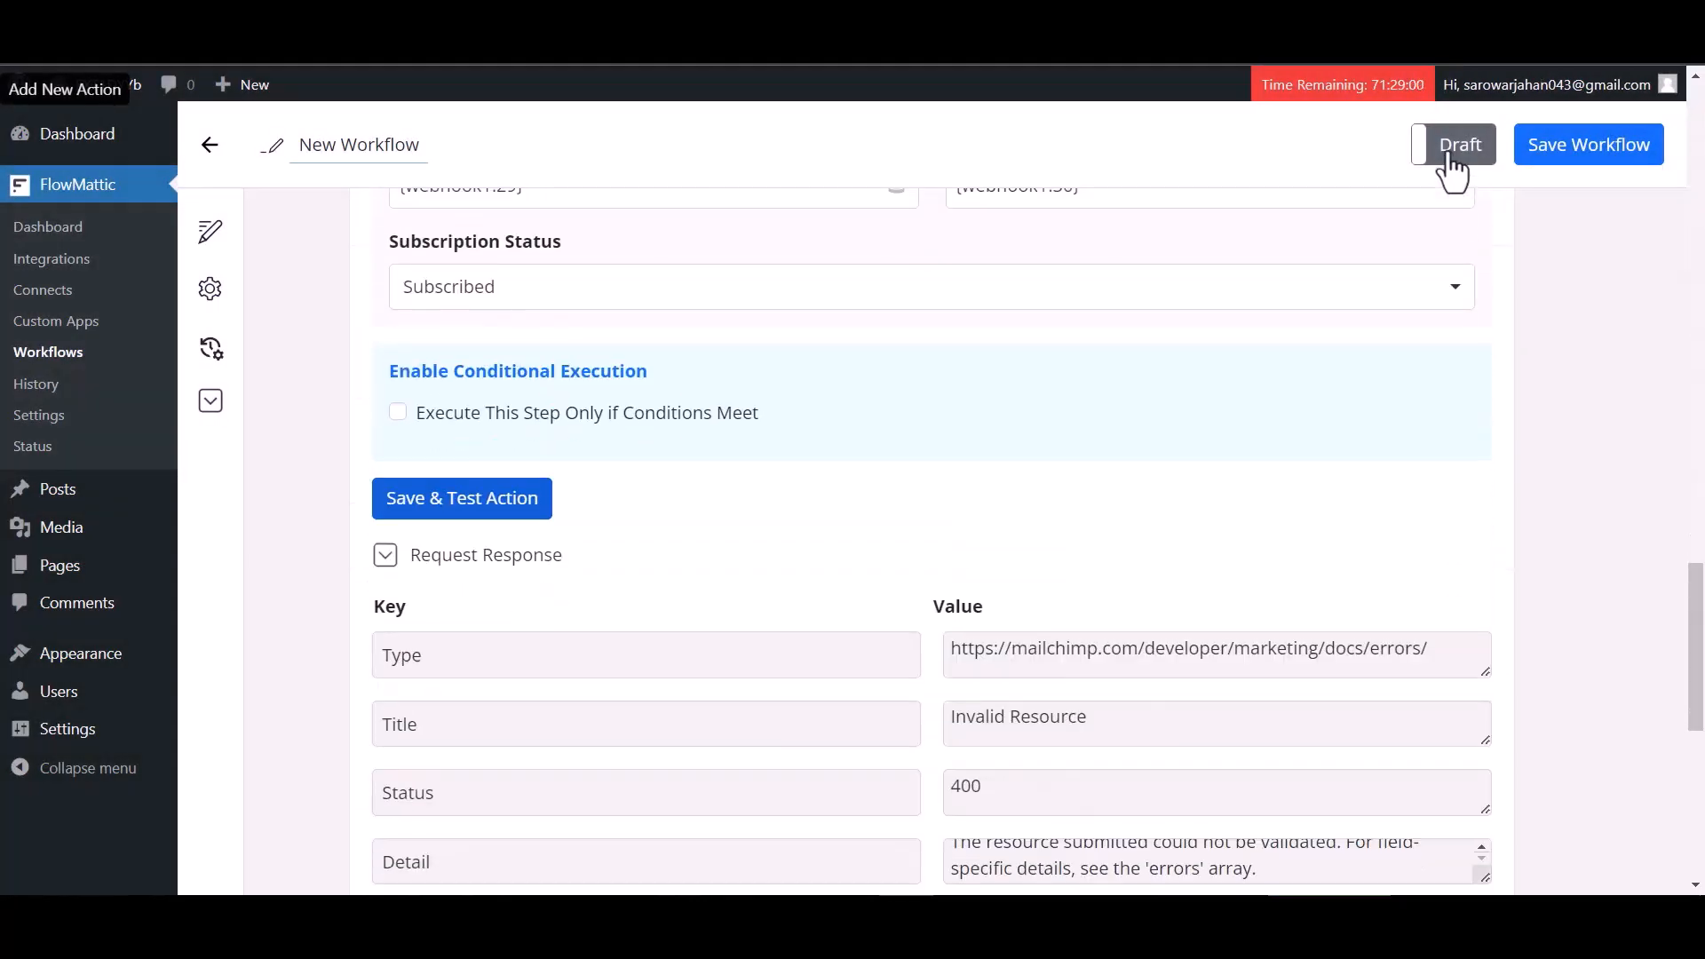
Switch the workflow from Draft to Live and open the custom contact form on the website
click(1451, 164)
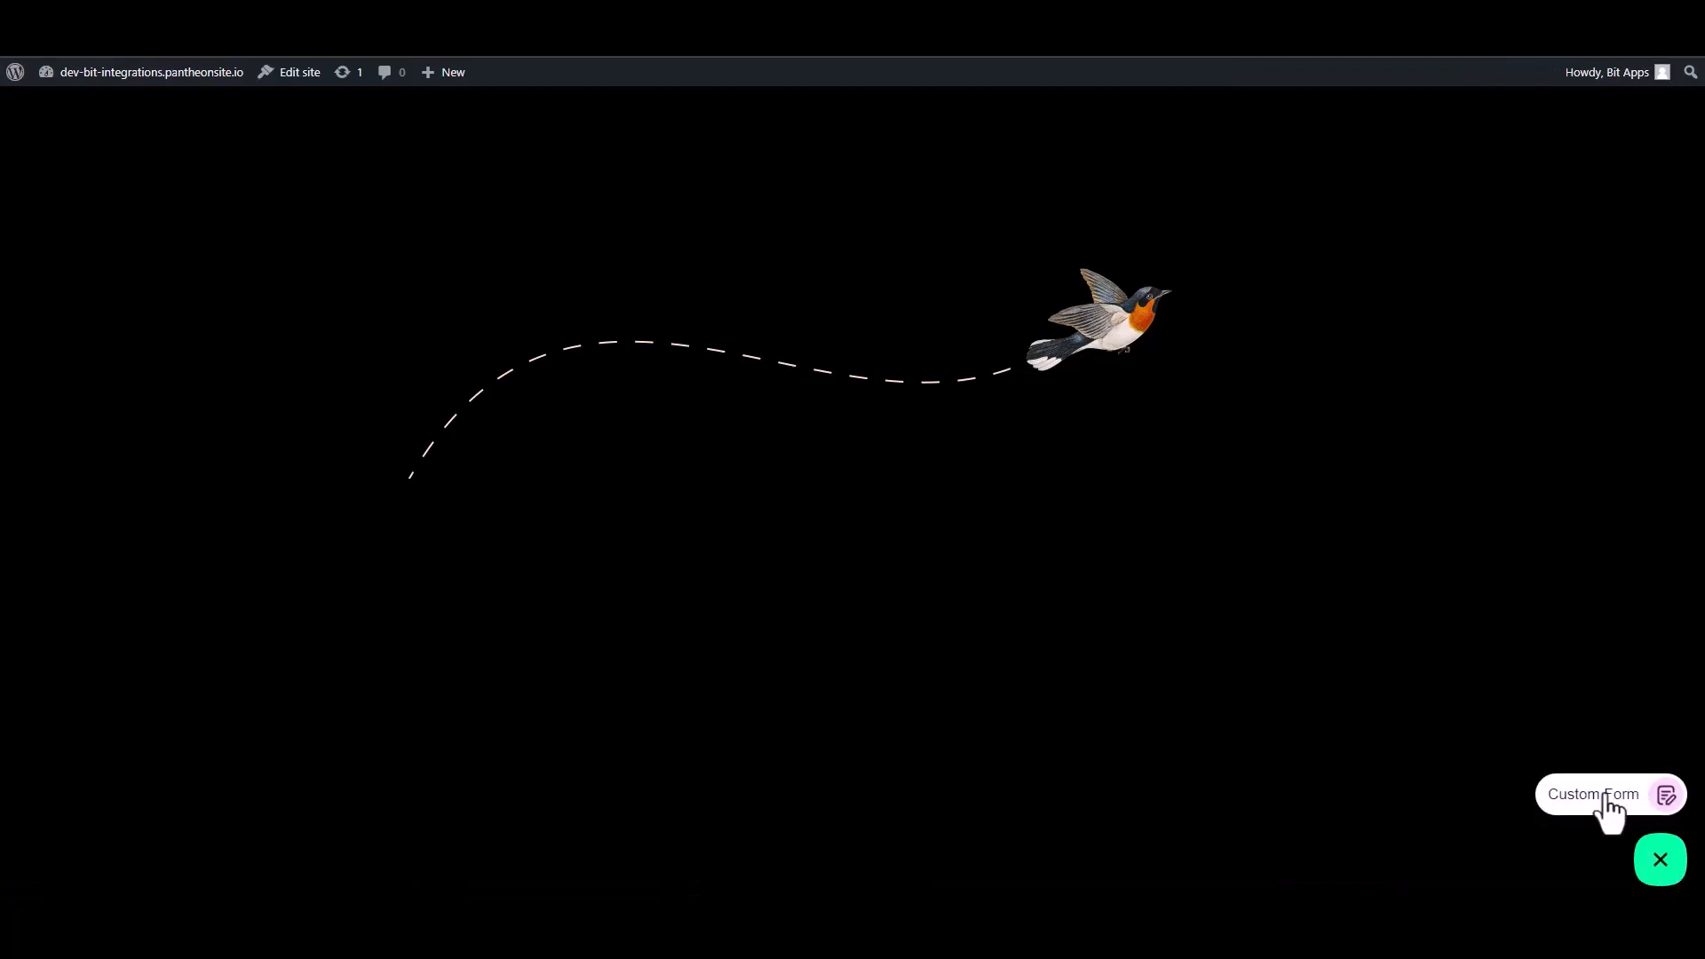
click(1607, 807)
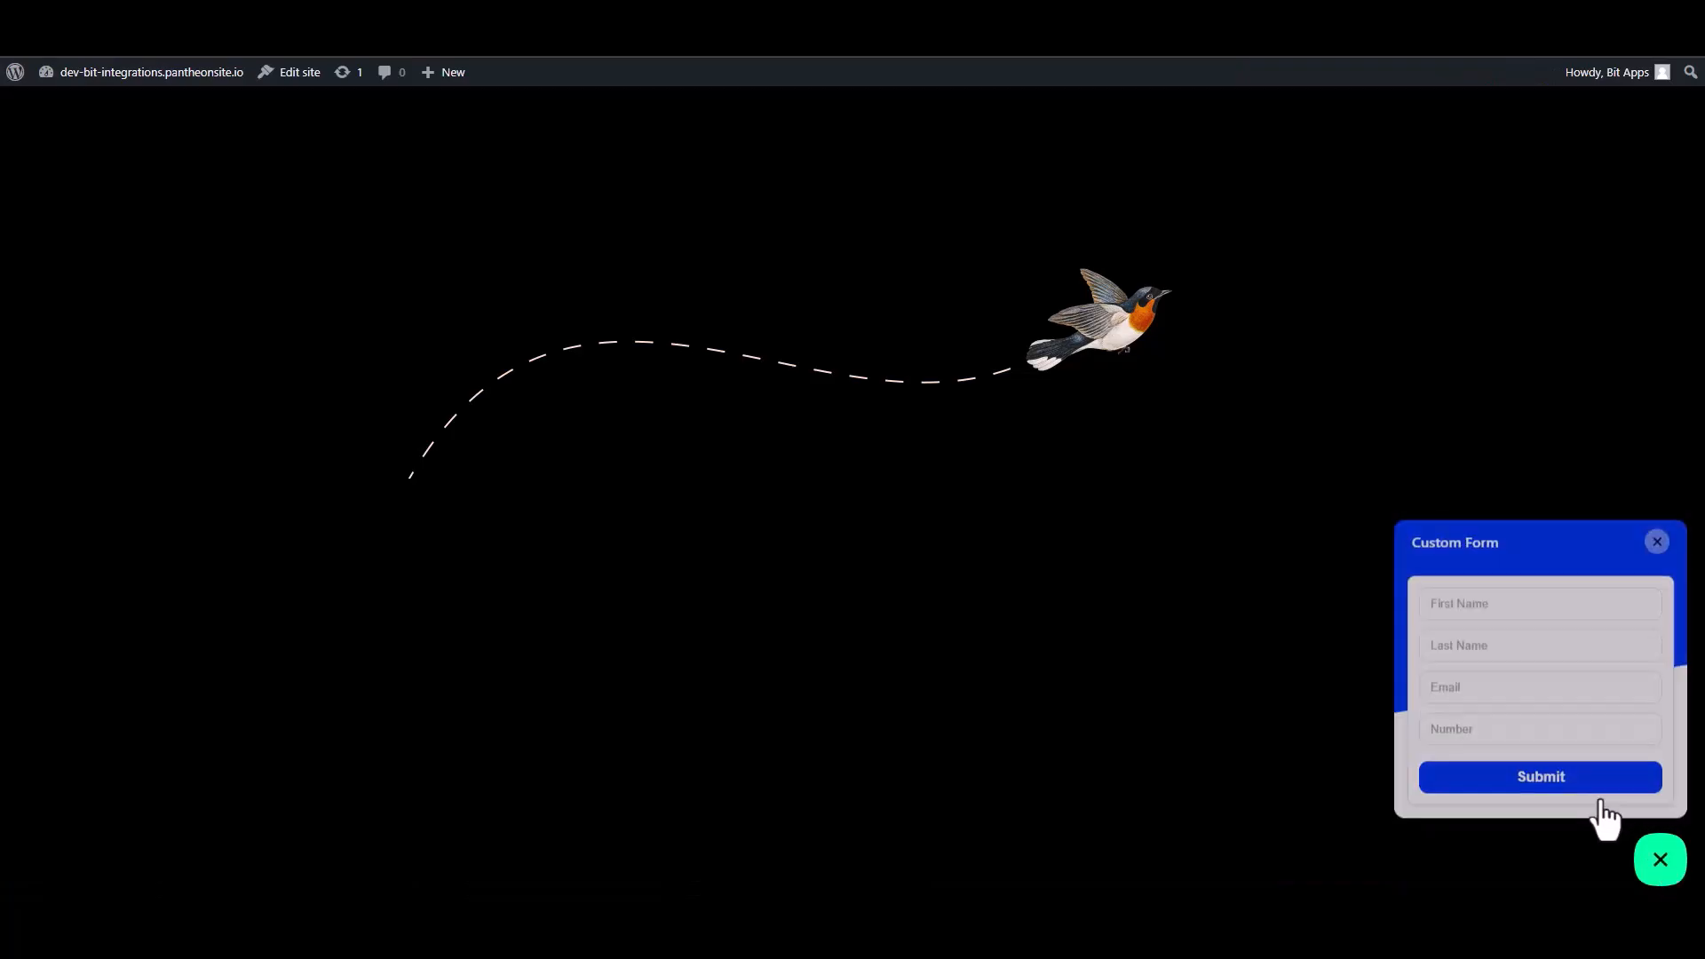
Fill in the form's First Name as Bit, Last Name as Integrations, and enter a contact e-mail address
click(1510, 604)
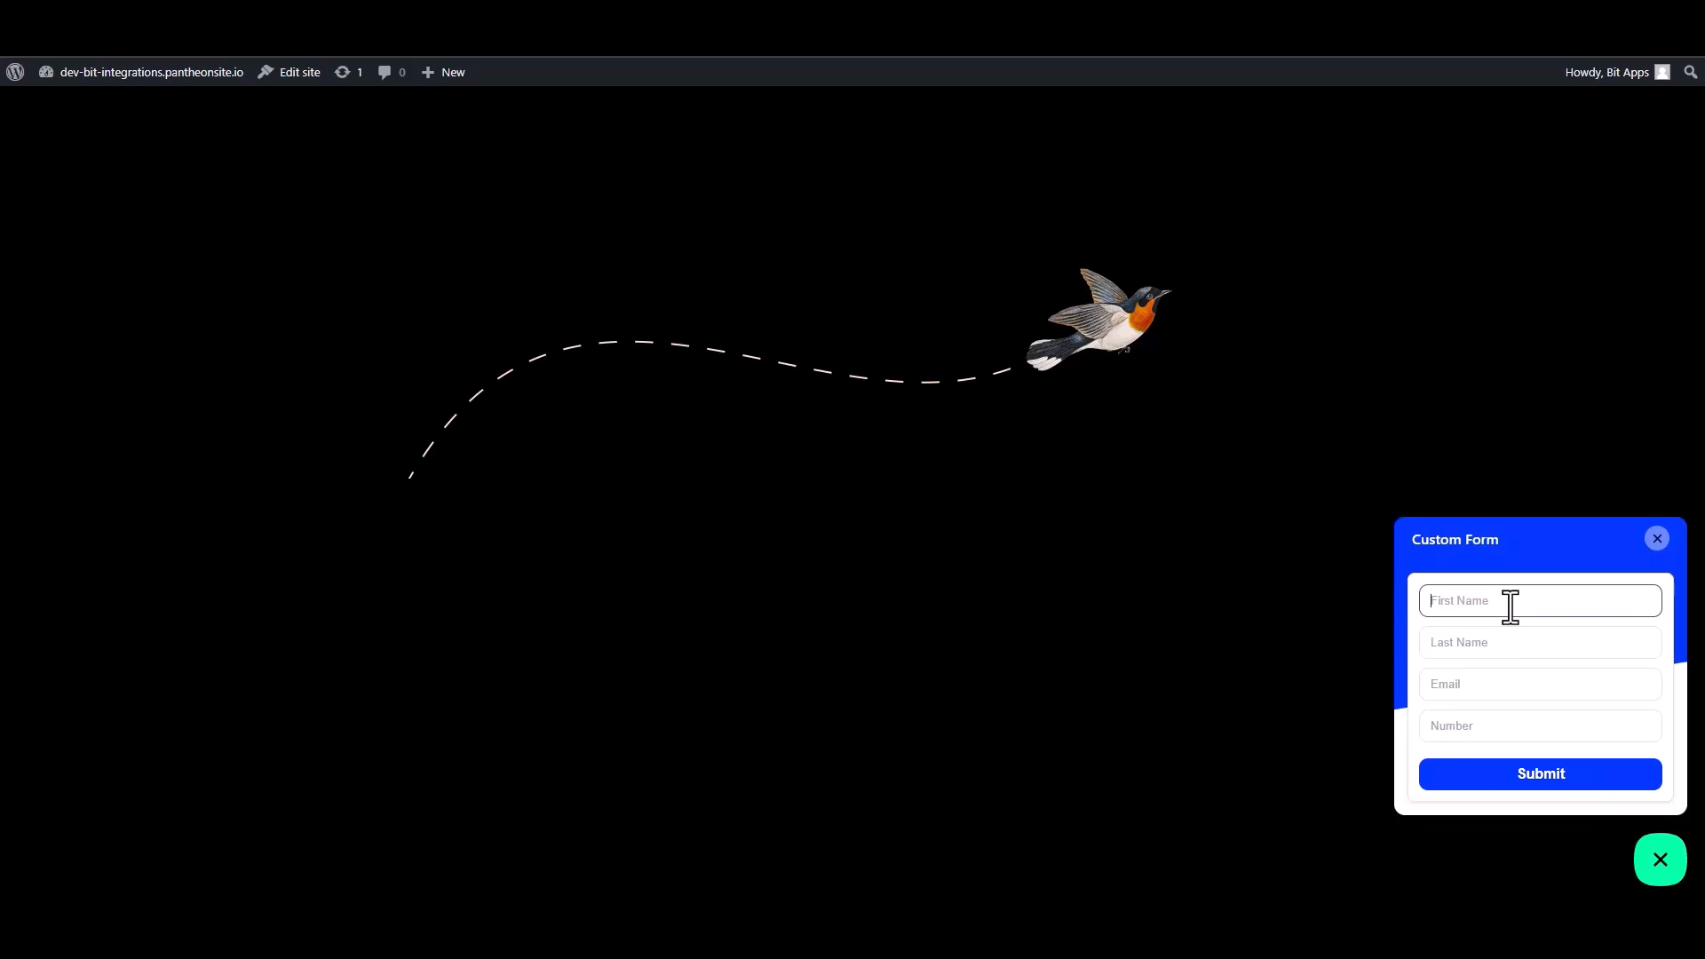
text(Bit)
click(1499, 644)
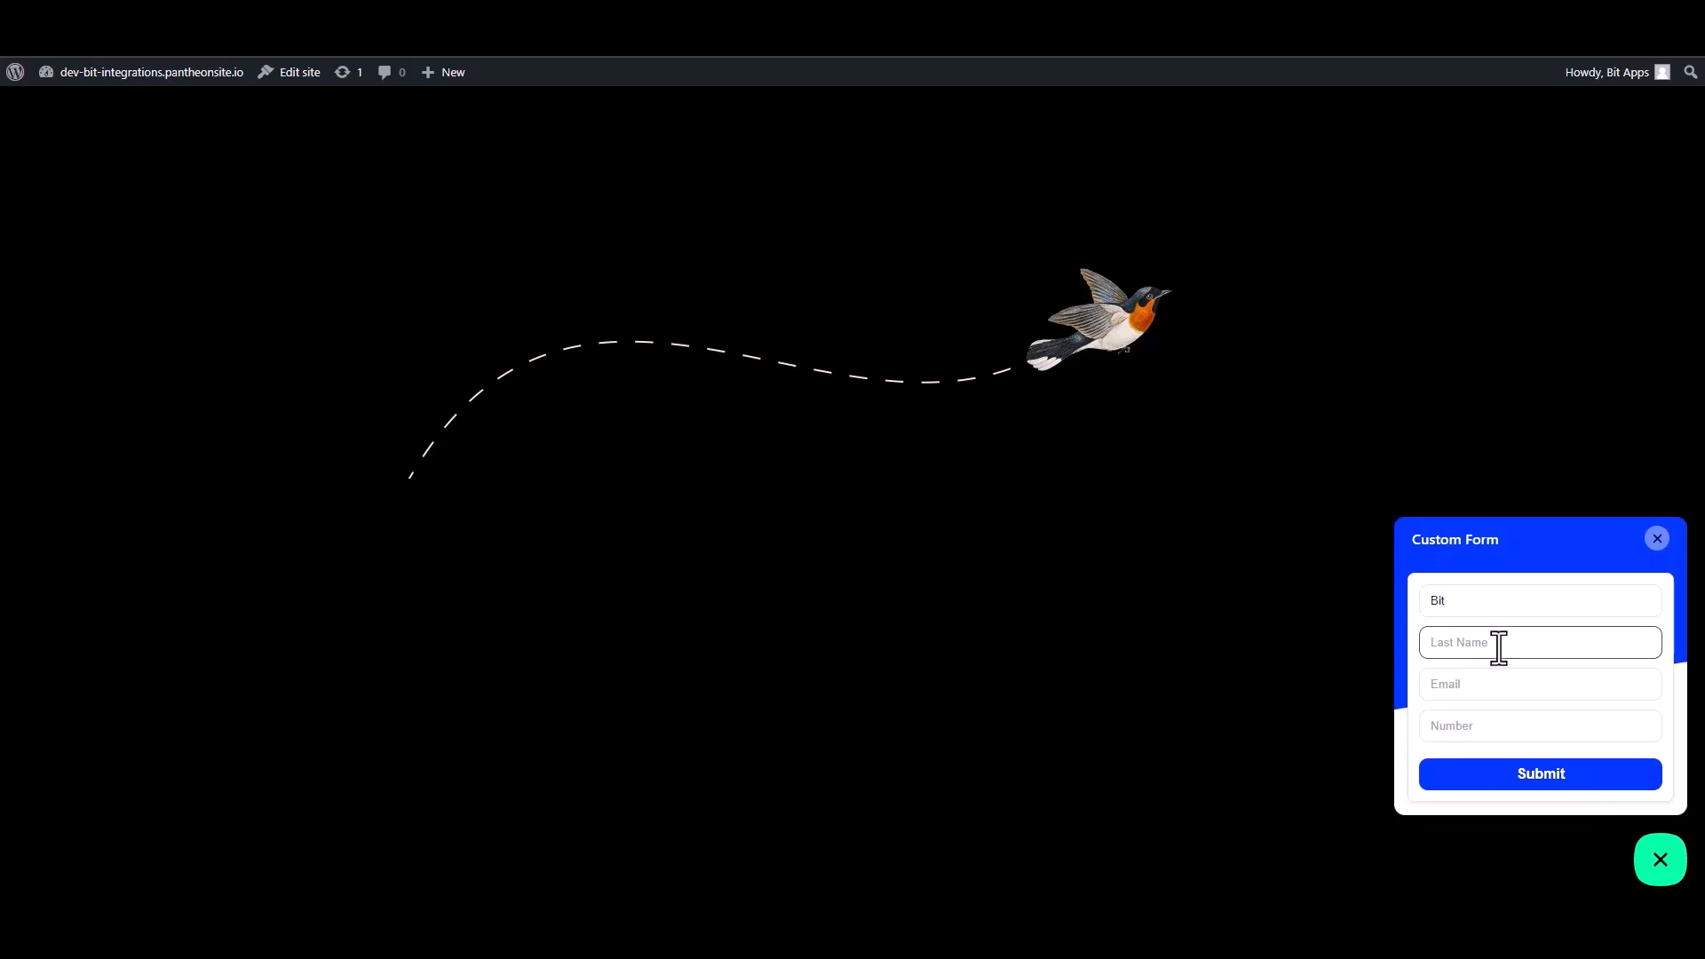
text(In)
key(BackSpace)
key(BackSpace)
click(1618, 684)
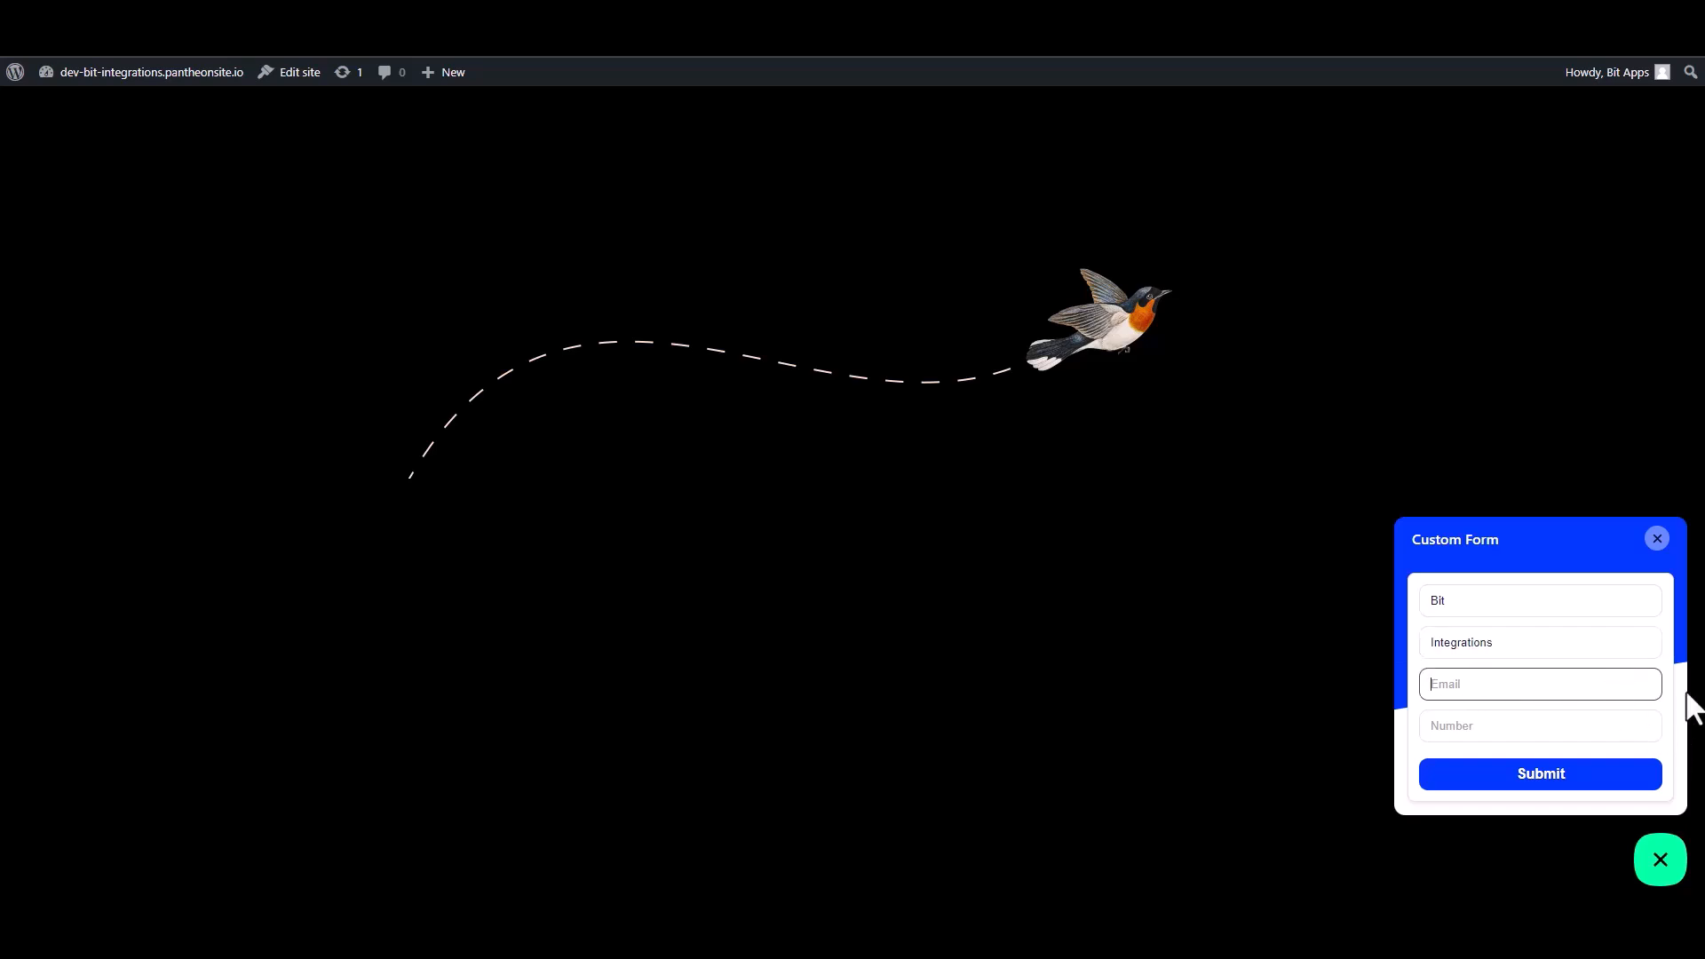
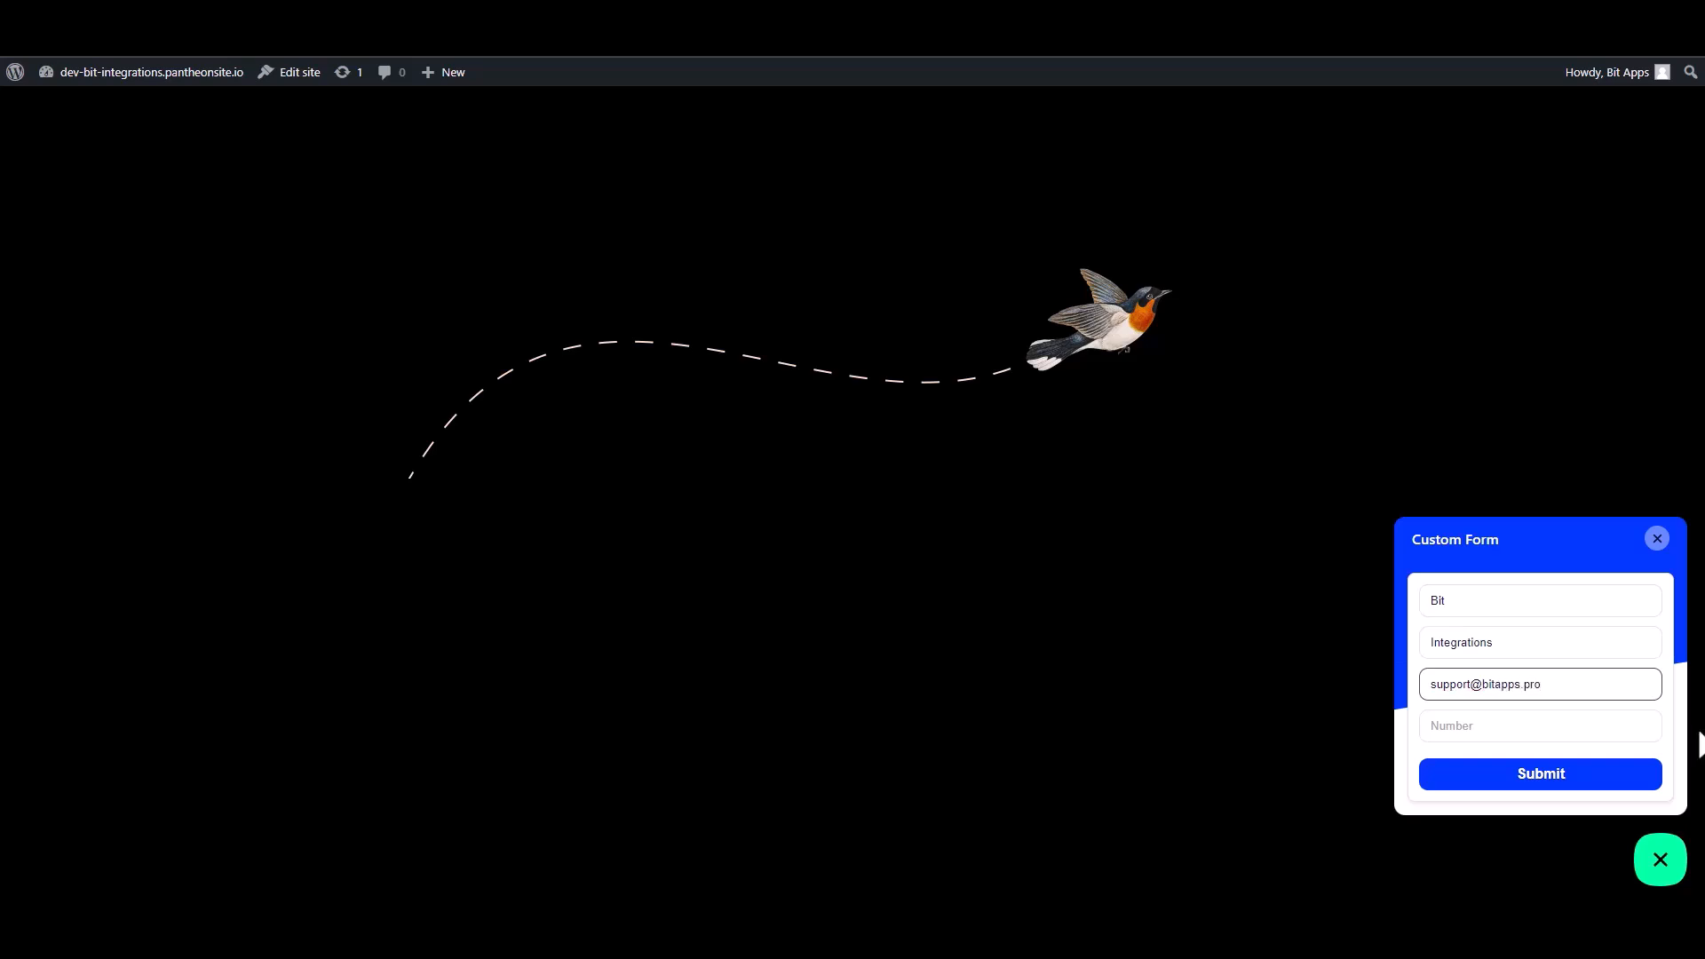
Enter a phone number in the Number field and submit the form
click(1650, 733)
text(444555666)
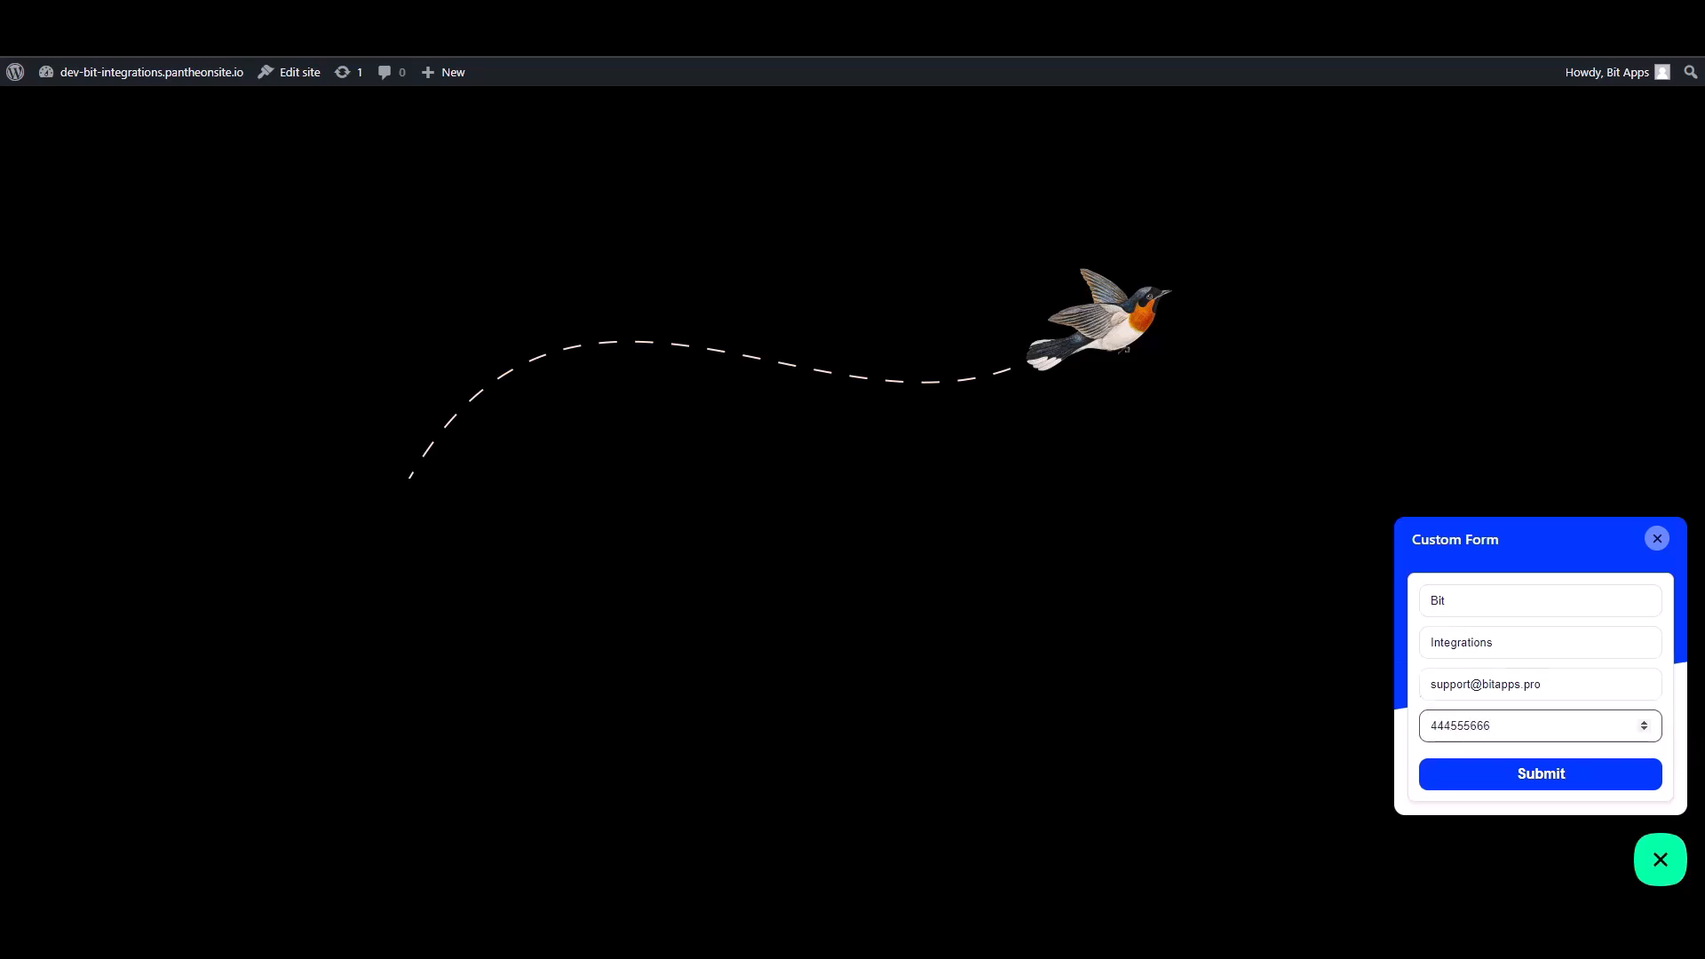
click(1608, 777)
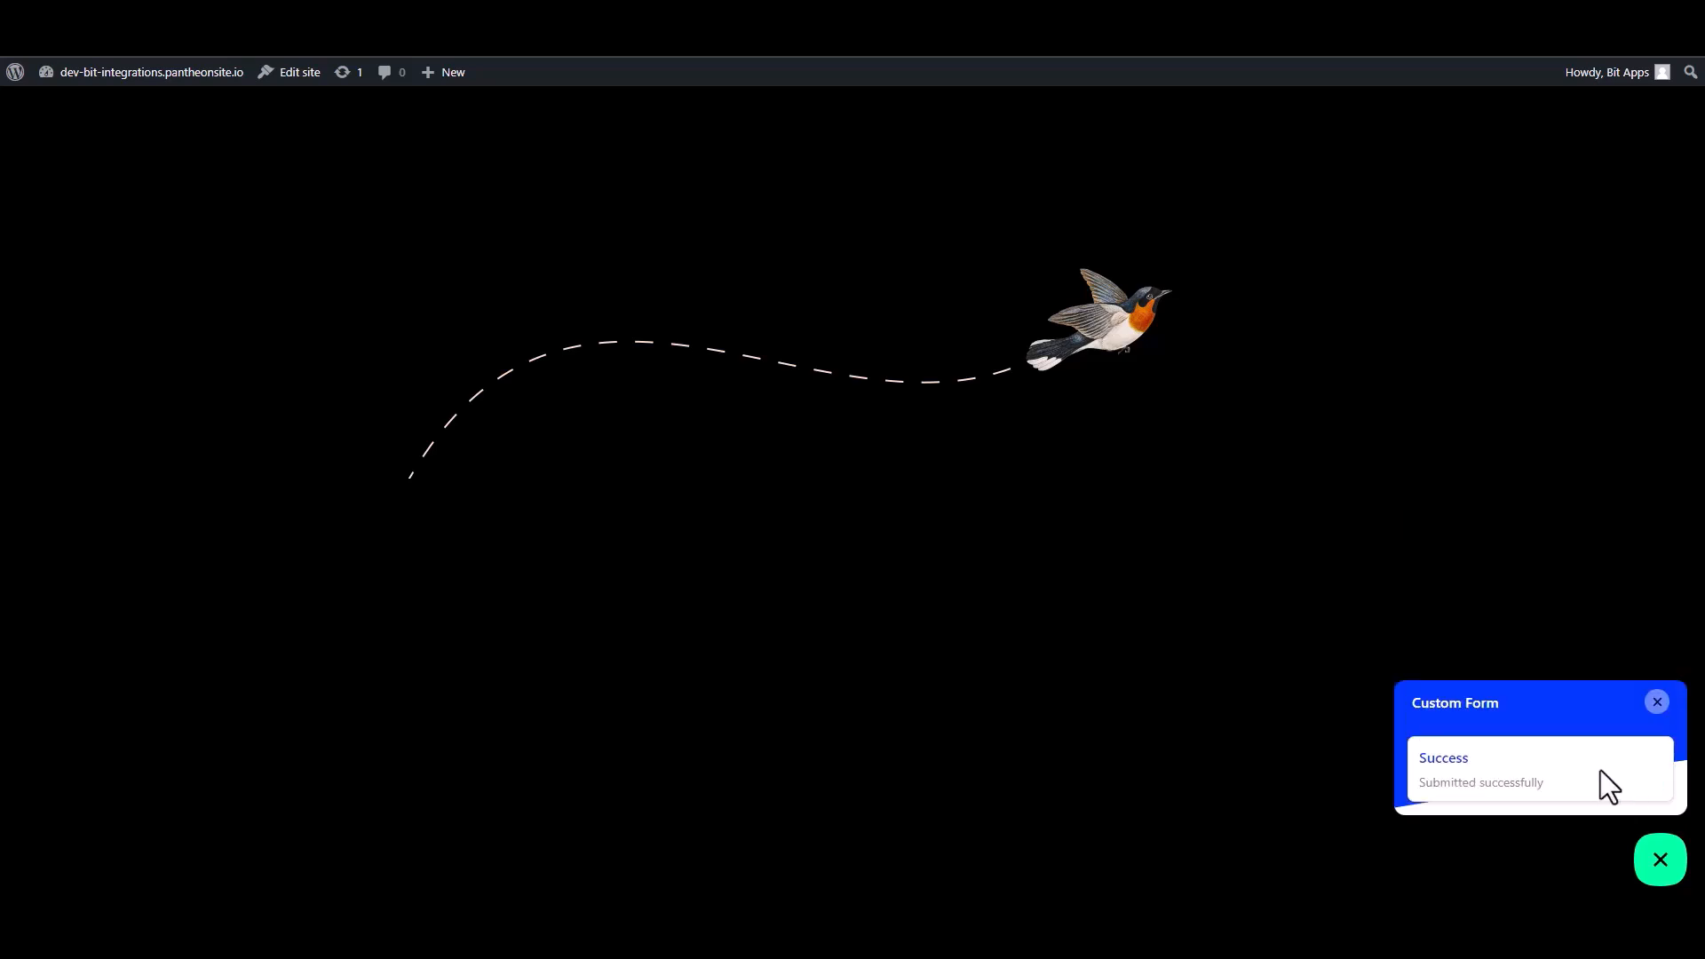